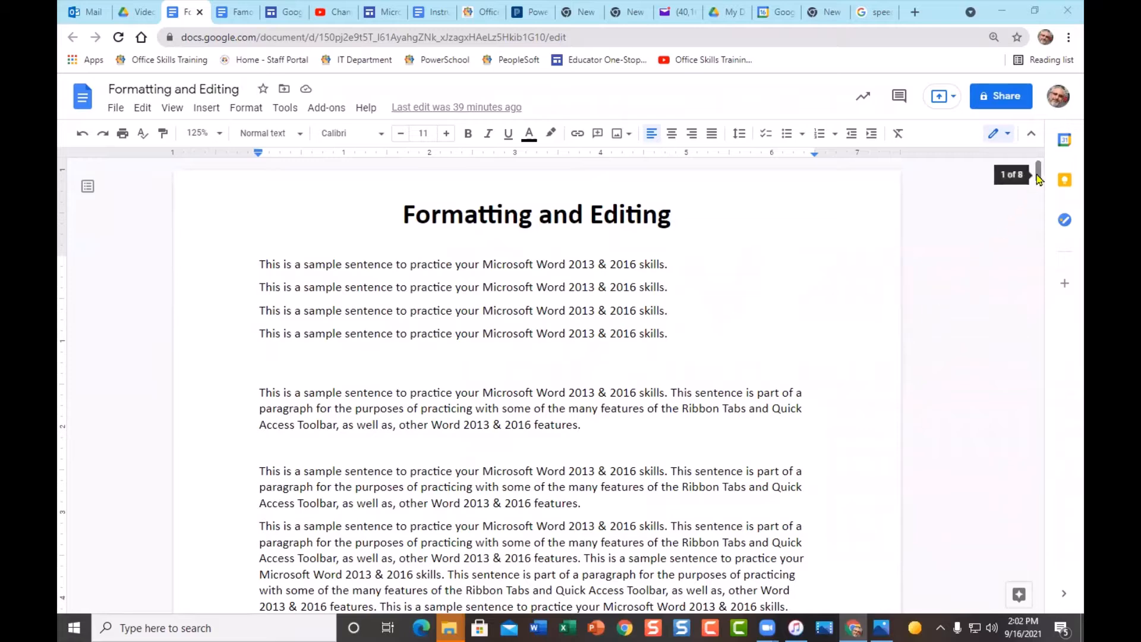
{"action": "scroll", "coordinate": [767, 413], "scroll_direction": "down", "scroll_amount": 3}
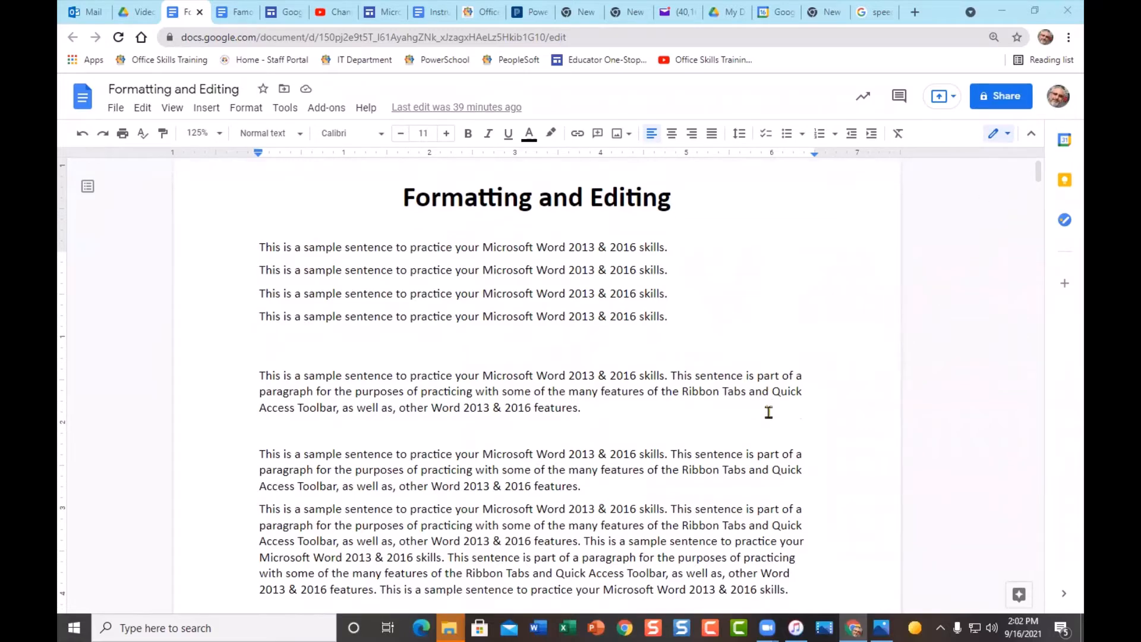
{"action": "scroll", "coordinate": [768, 412], "scroll_direction": "down", "scroll_amount": 4}
{"action": "scroll", "coordinate": [768, 413], "scroll_direction": "up", "scroll_amount": 2}
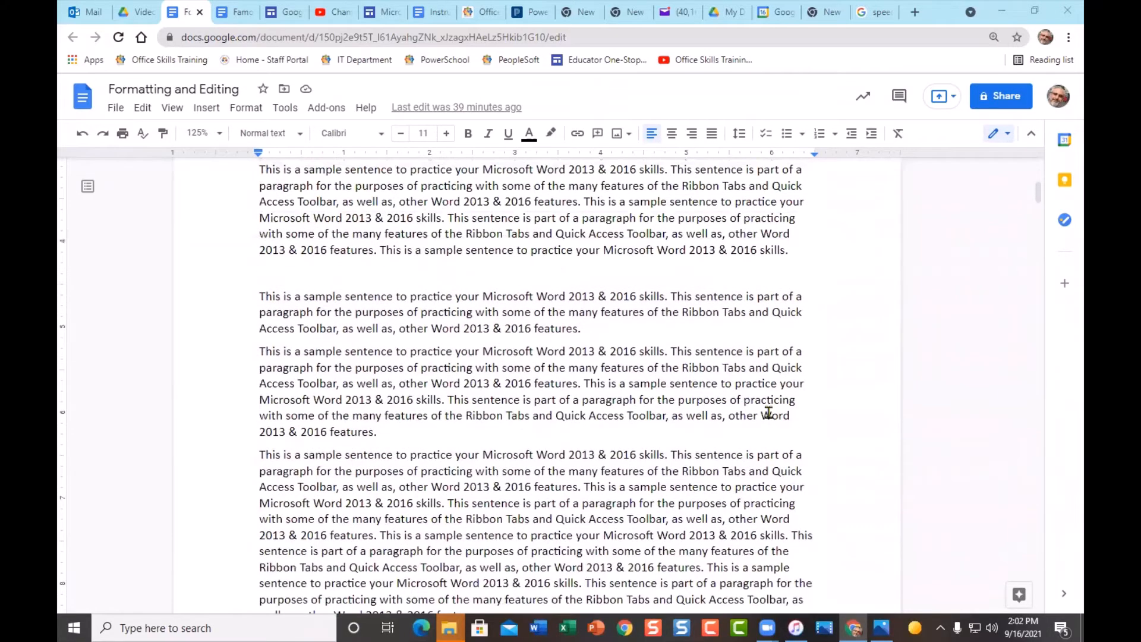
{"action": "scroll", "coordinate": [769, 412], "scroll_direction": "up", "scroll_amount": 1}
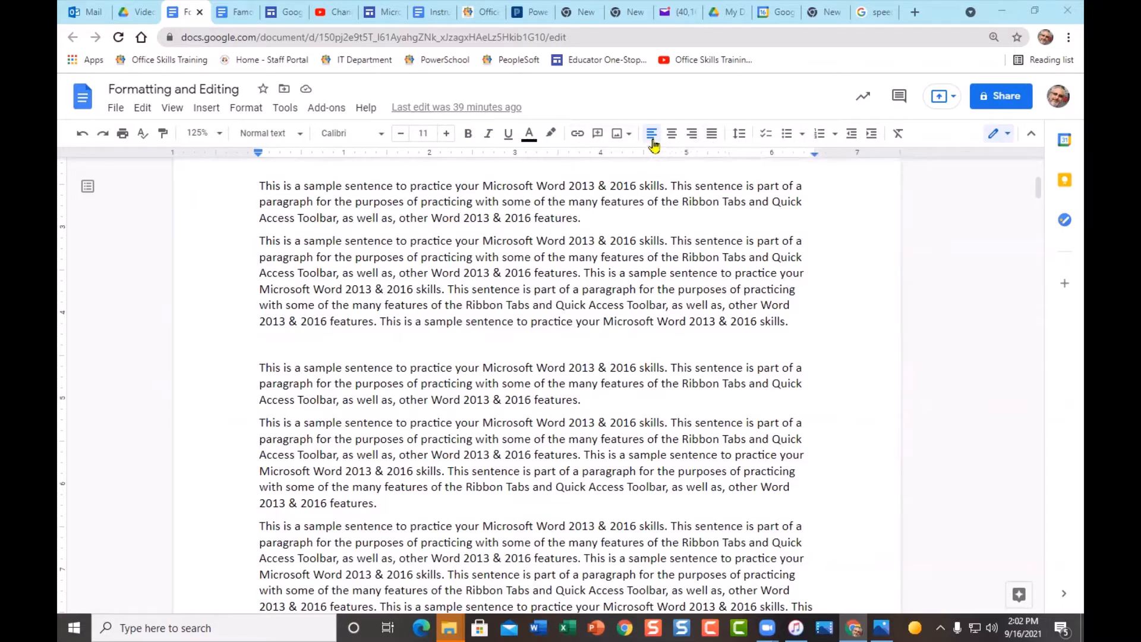
{"action": "left_click", "coordinate": [117, 109]}
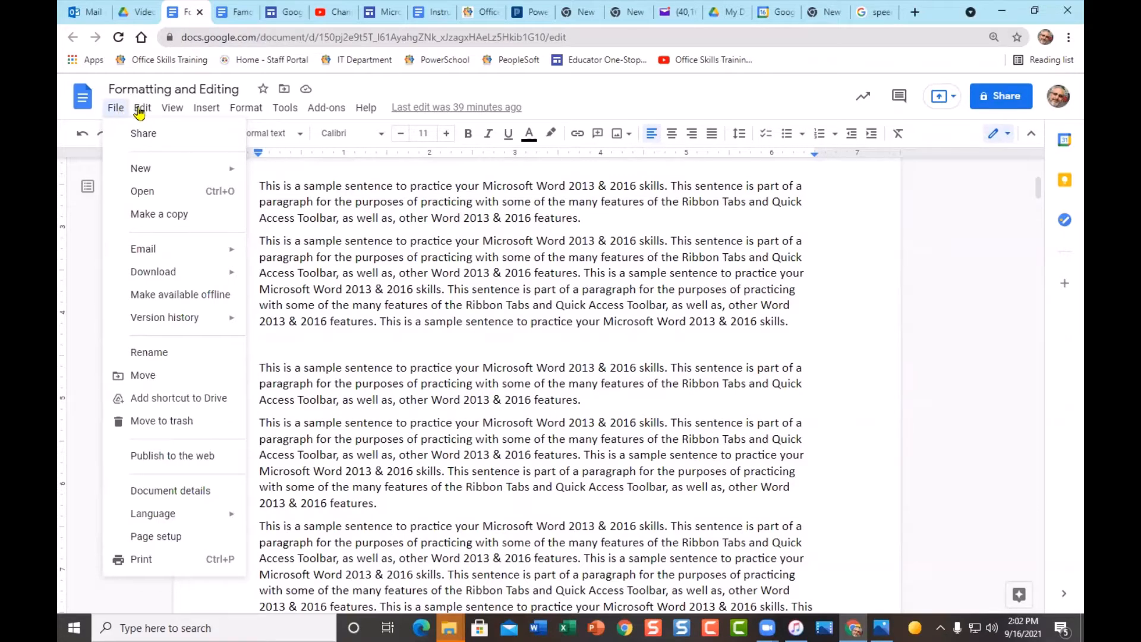
{"action": "mouse_move", "coordinate": [209, 111]}
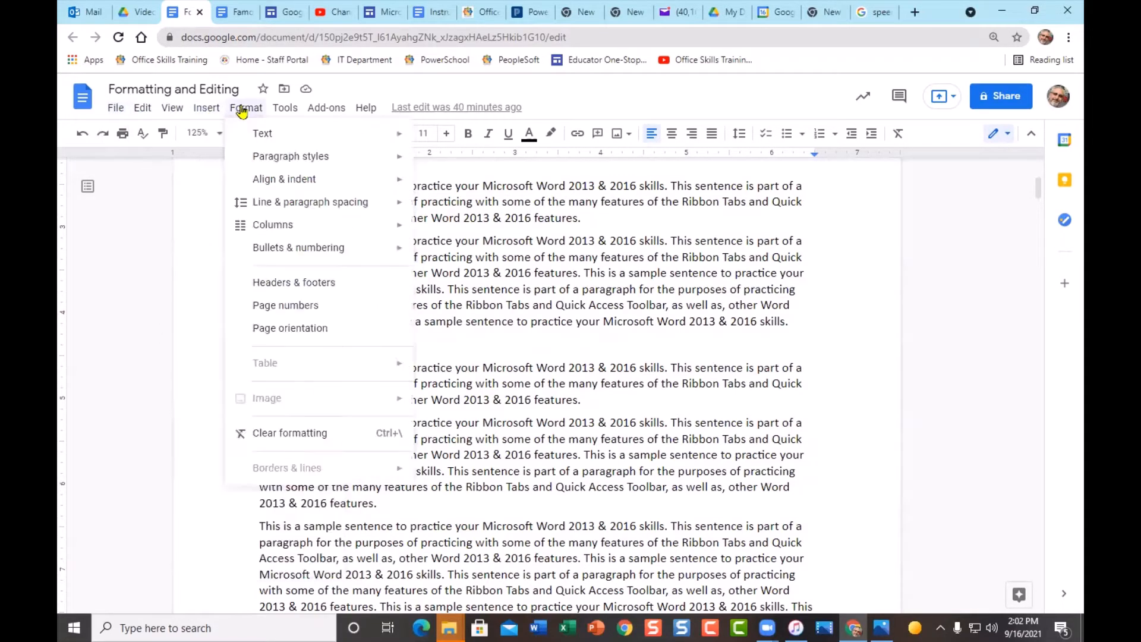
{"action": "mouse_move", "coordinate": [327, 111]}
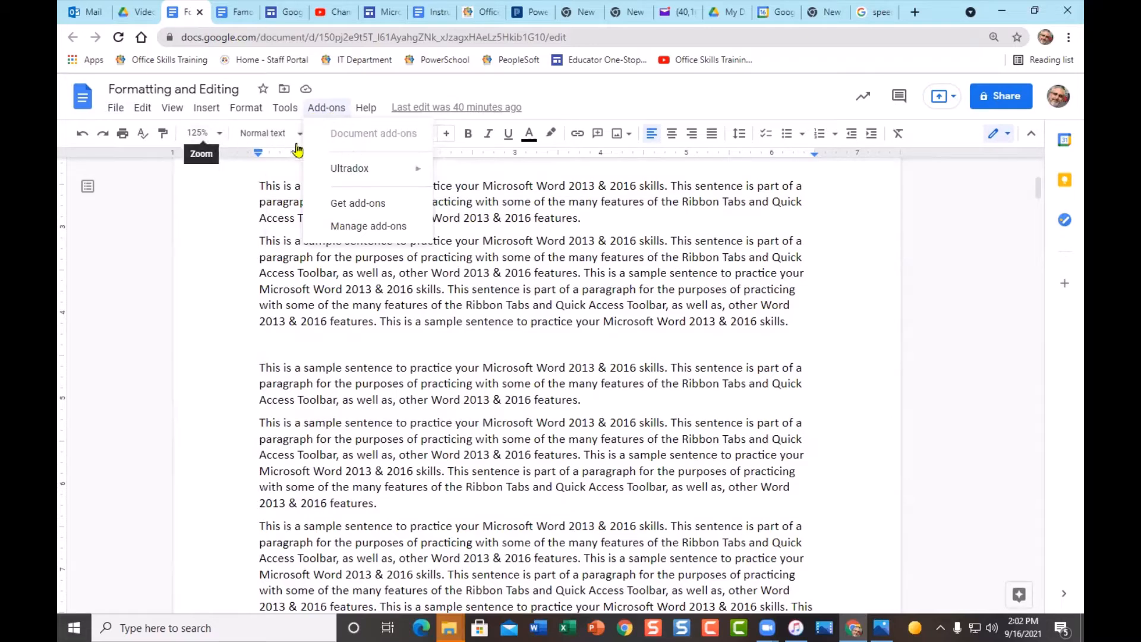
{"action": "left_click", "coordinate": [842, 227]}
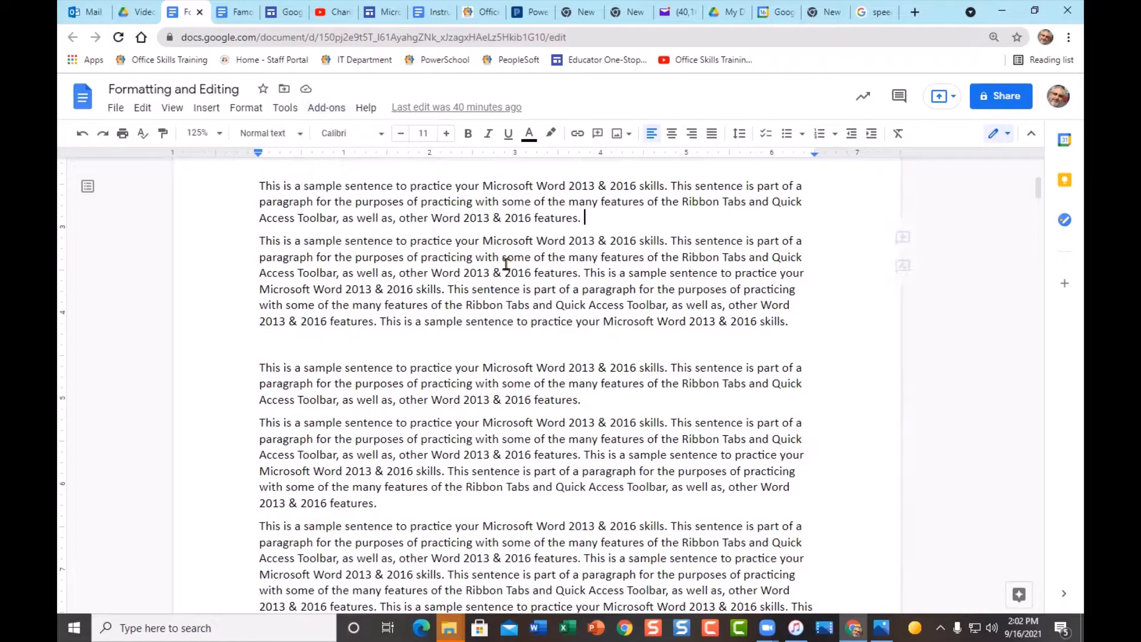
- Place the cursor on the empty line below the second long paragraph and search the web for "horse" images to insert
{"action": "left_click", "coordinate": [531, 350]}
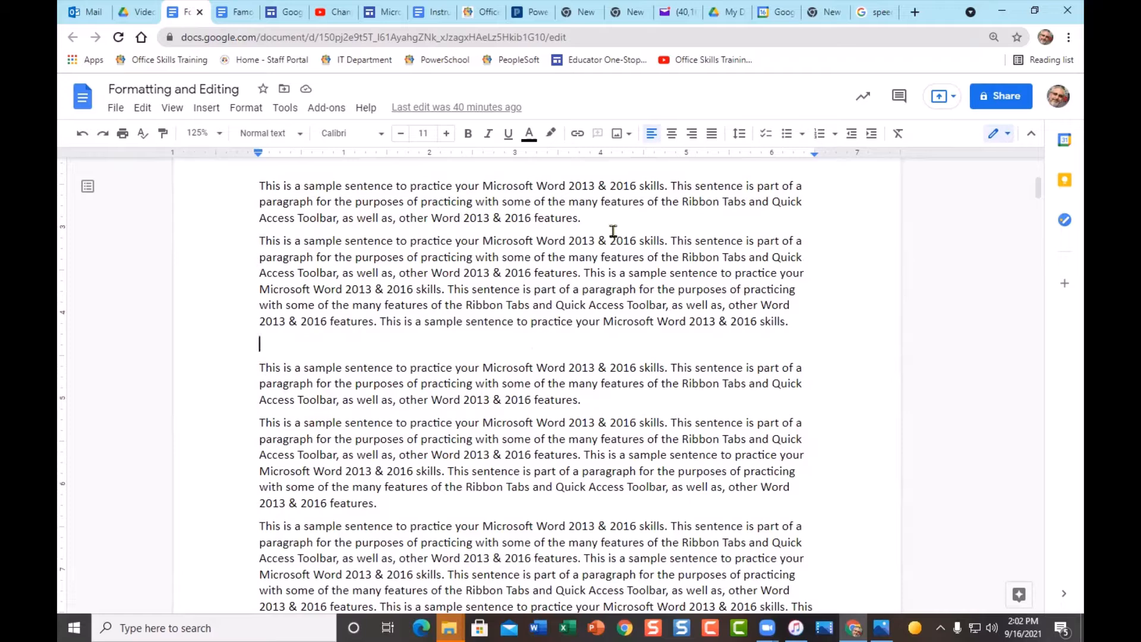
{"action": "left_click", "coordinate": [631, 134]}
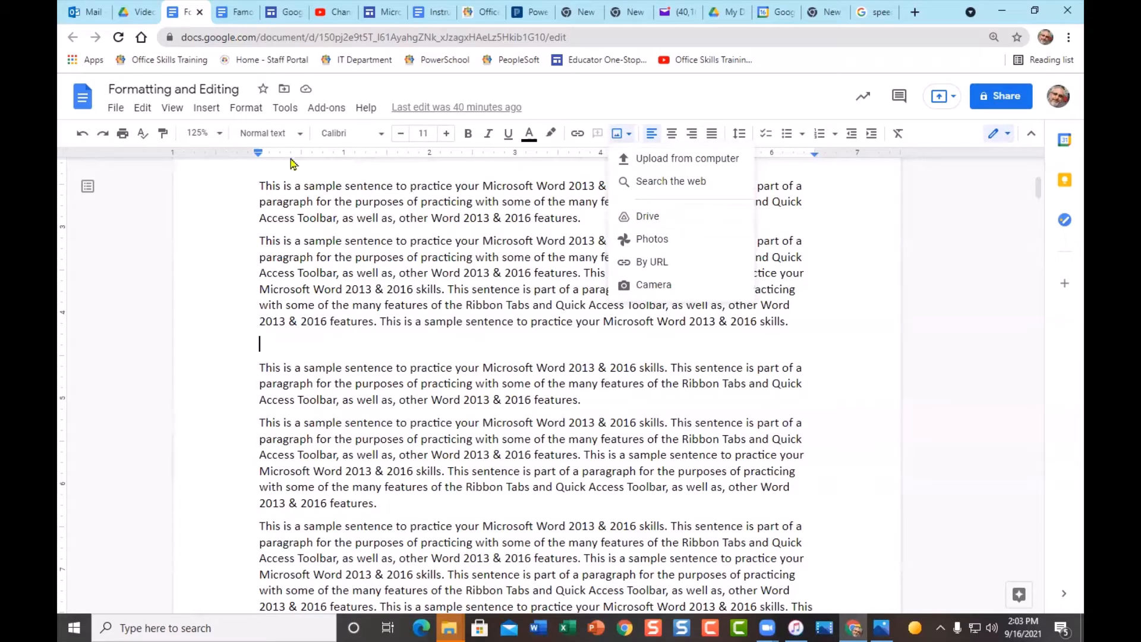
{"action": "left_click", "coordinate": [208, 110]}
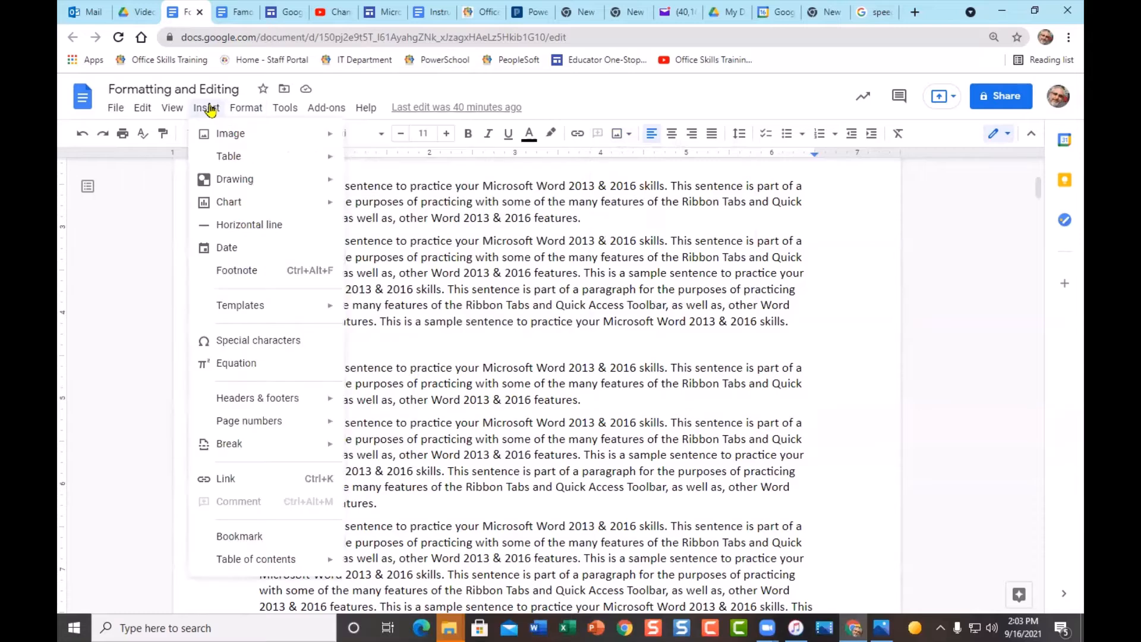
{"action": "mouse_move", "coordinate": [327, 141]}
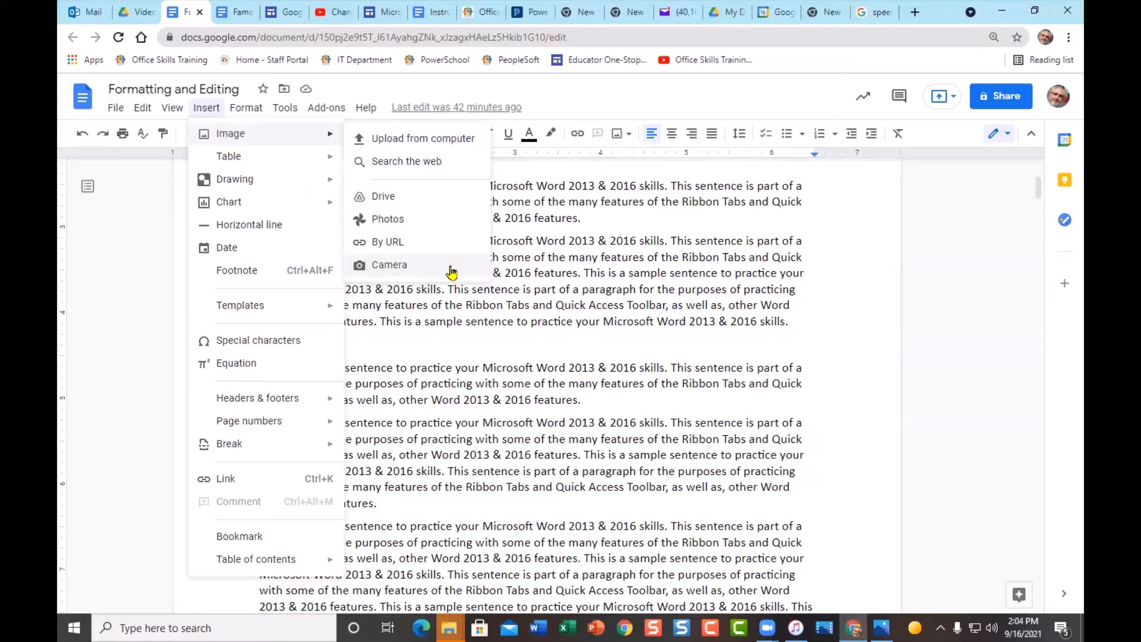
{"action": "left_click", "coordinate": [449, 162]}
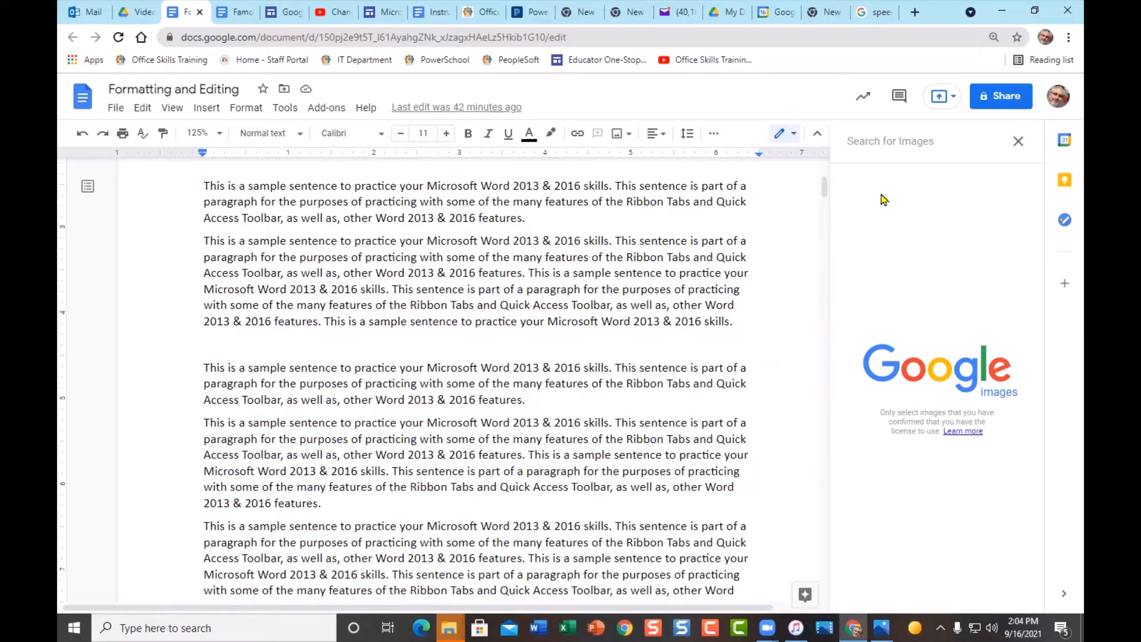
{"action": "type", "text": "horse"}
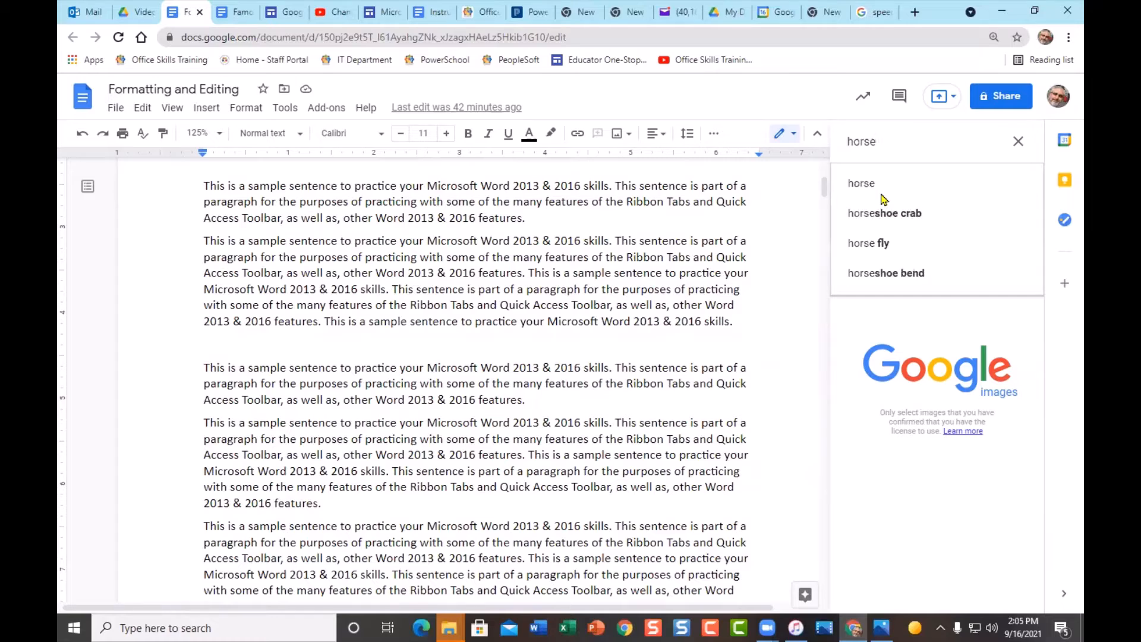
{"action": "left_click", "coordinate": [882, 194]}
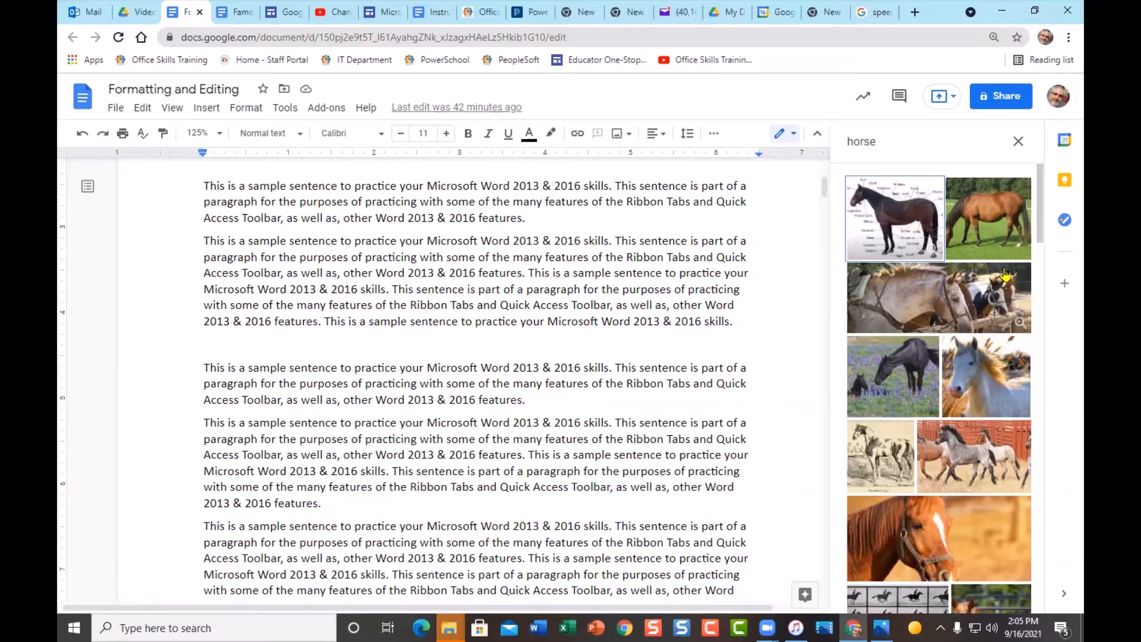
- Insert the picture of the black horse and foal in the flower field from the image results
{"action": "scroll", "coordinate": [986, 303], "scroll_direction": "down", "scroll_amount": 1}
{"action": "scroll", "coordinate": [986, 303], "scroll_direction": "down", "scroll_amount": 5}
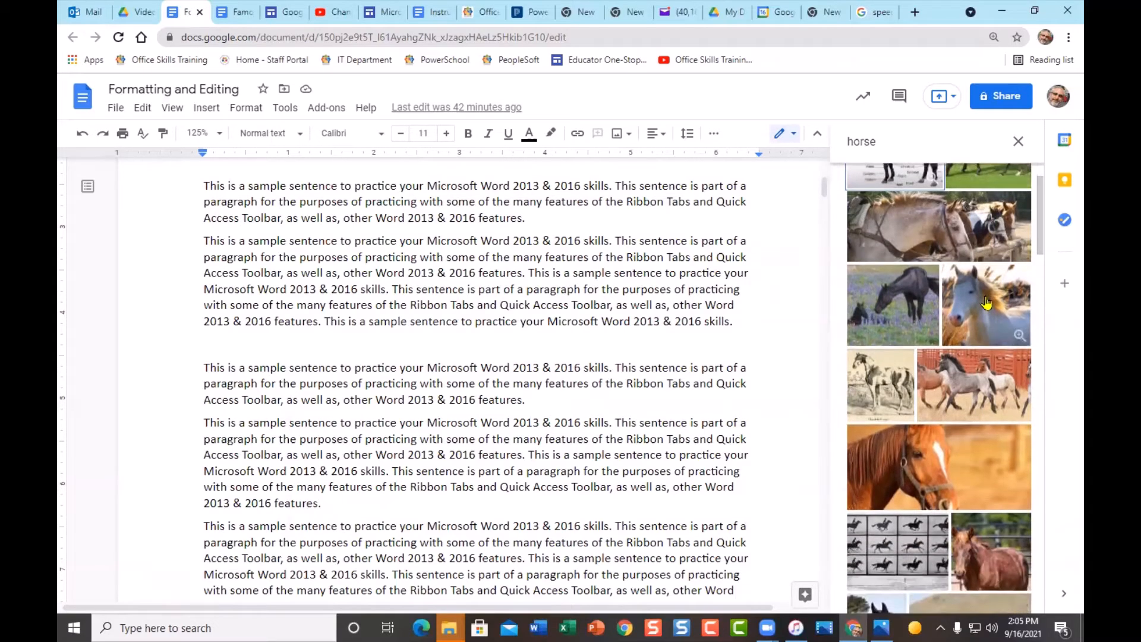
{"action": "scroll", "coordinate": [986, 303], "scroll_direction": "down", "scroll_amount": 4}
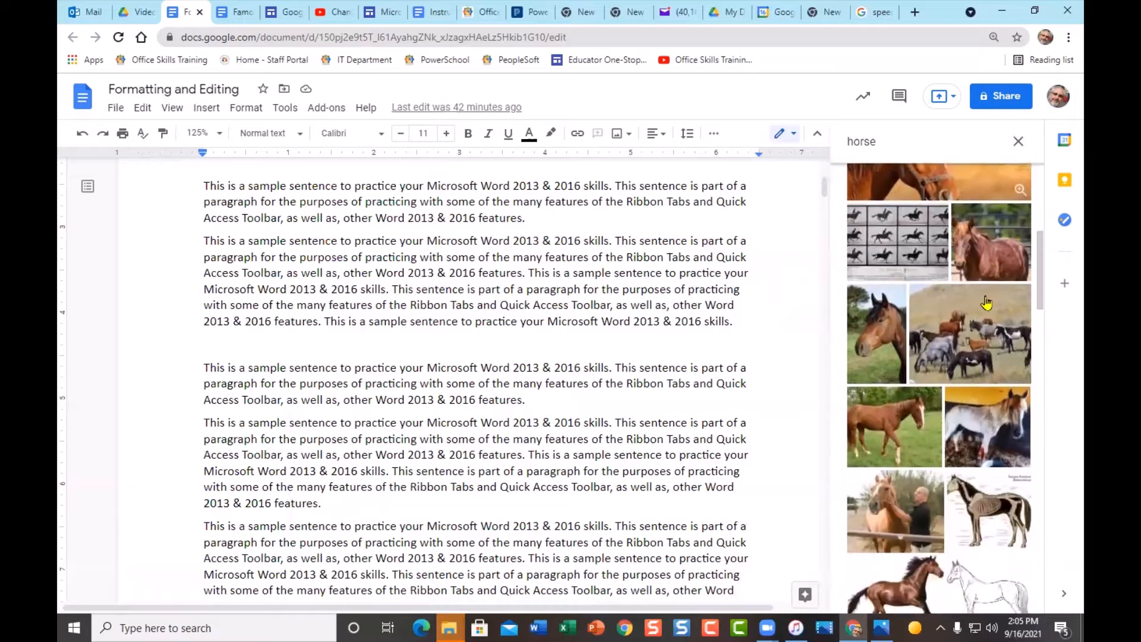
{"action": "scroll", "coordinate": [986, 303], "scroll_direction": "down", "scroll_amount": 2}
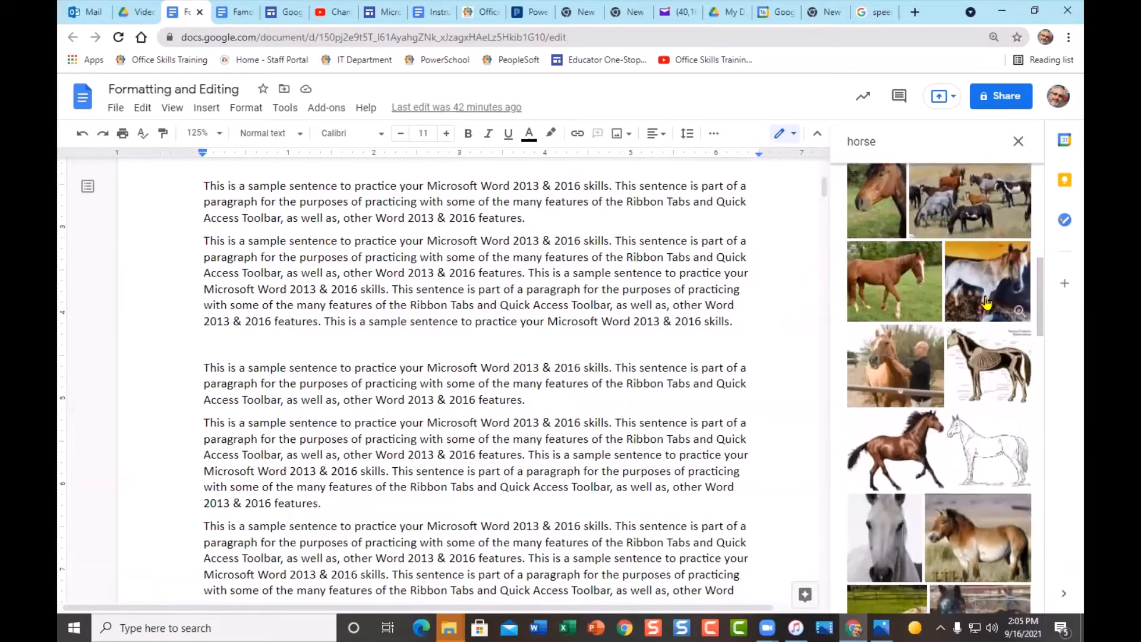
{"action": "scroll", "coordinate": [979, 428], "scroll_direction": "down", "scroll_amount": 2}
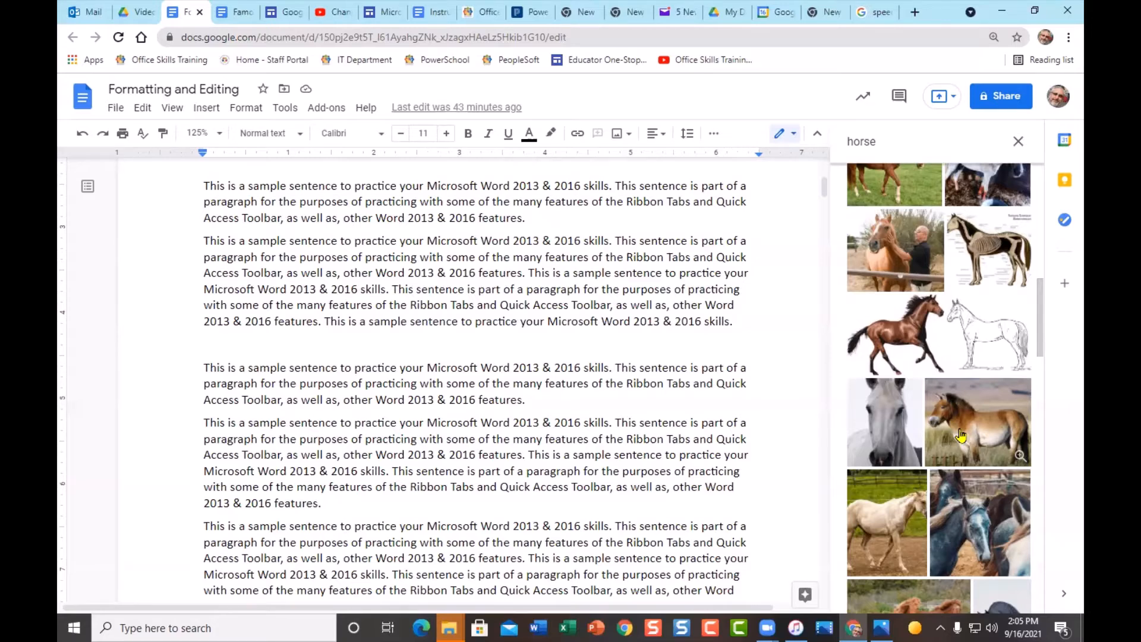
{"action": "scroll", "coordinate": [968, 435], "scroll_direction": "up", "scroll_amount": 4}
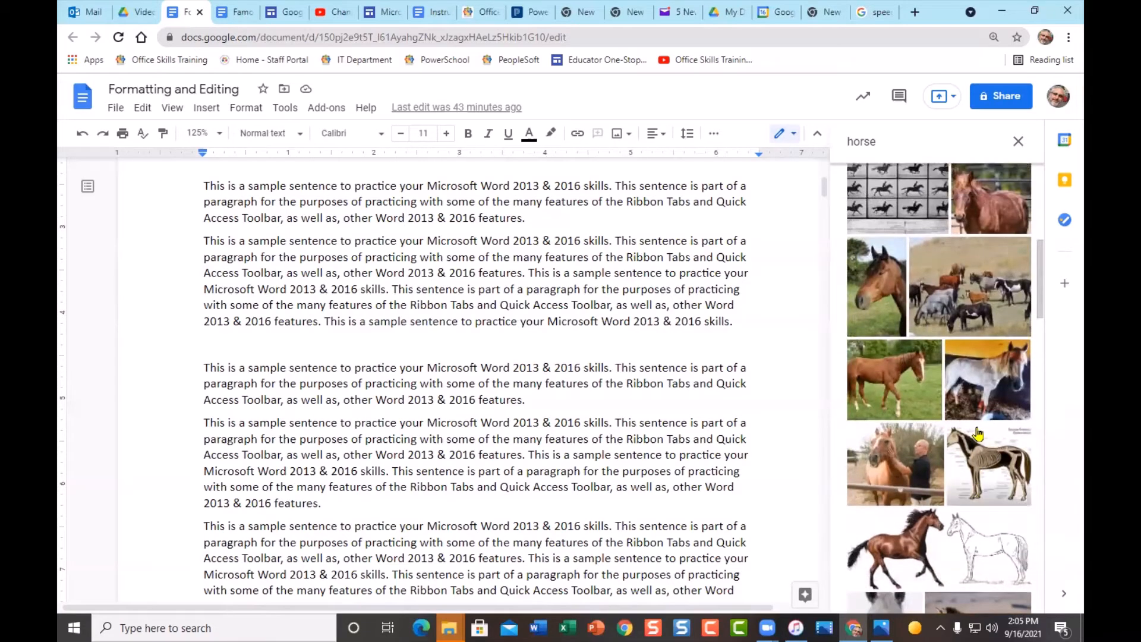
{"action": "scroll", "coordinate": [978, 433], "scroll_direction": "up", "scroll_amount": 8}
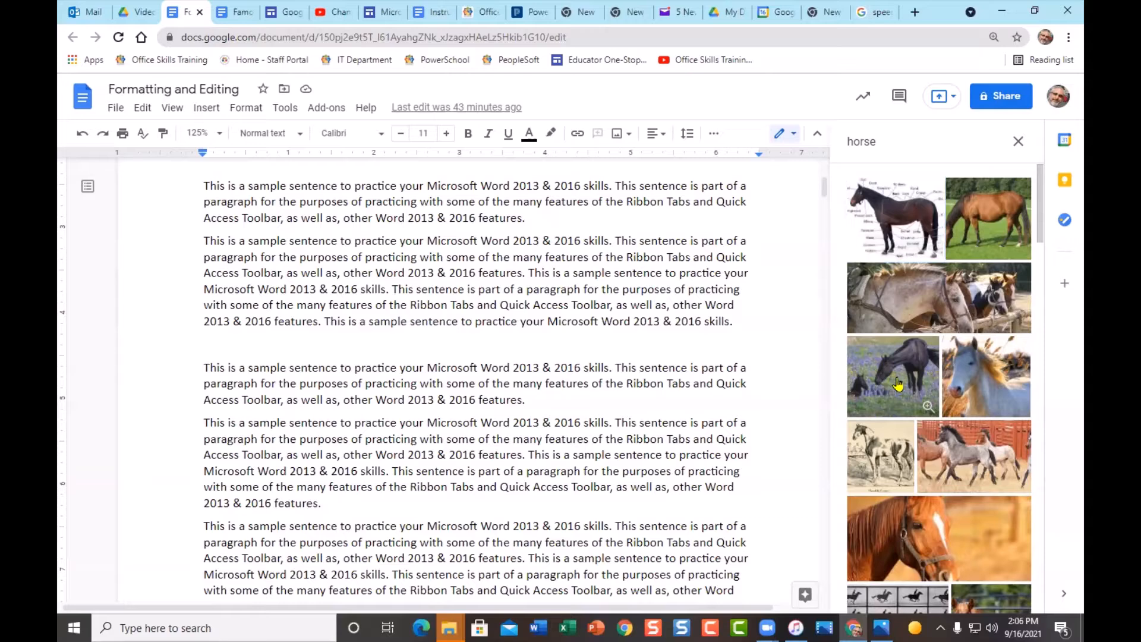
{"action": "left_click", "coordinate": [897, 384]}
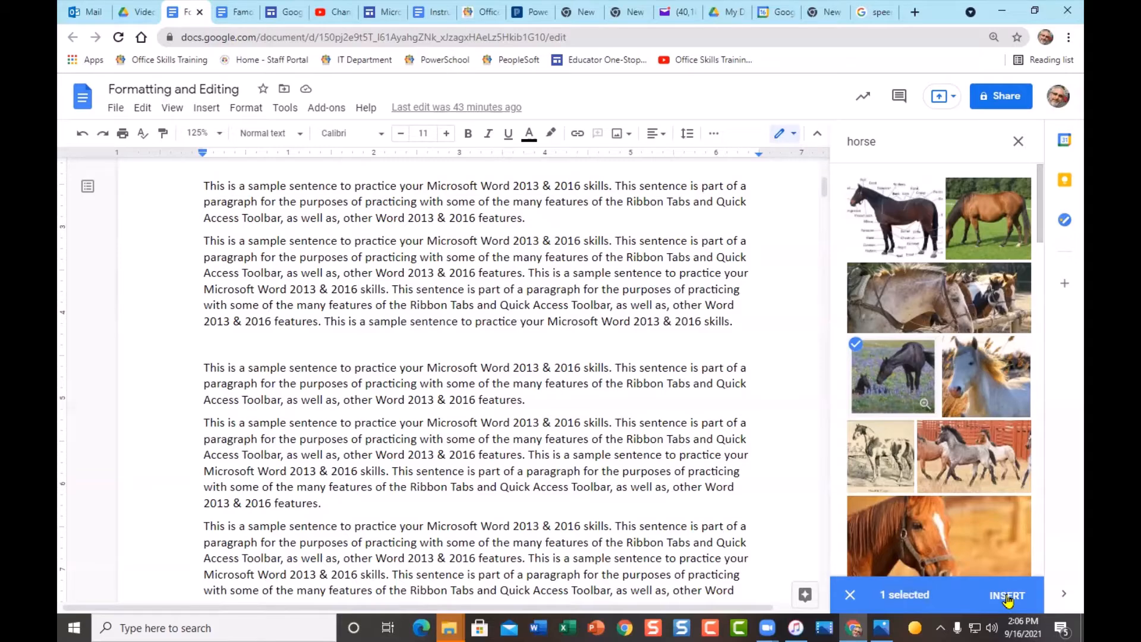
{"action": "double_click", "coordinate": [897, 381]}
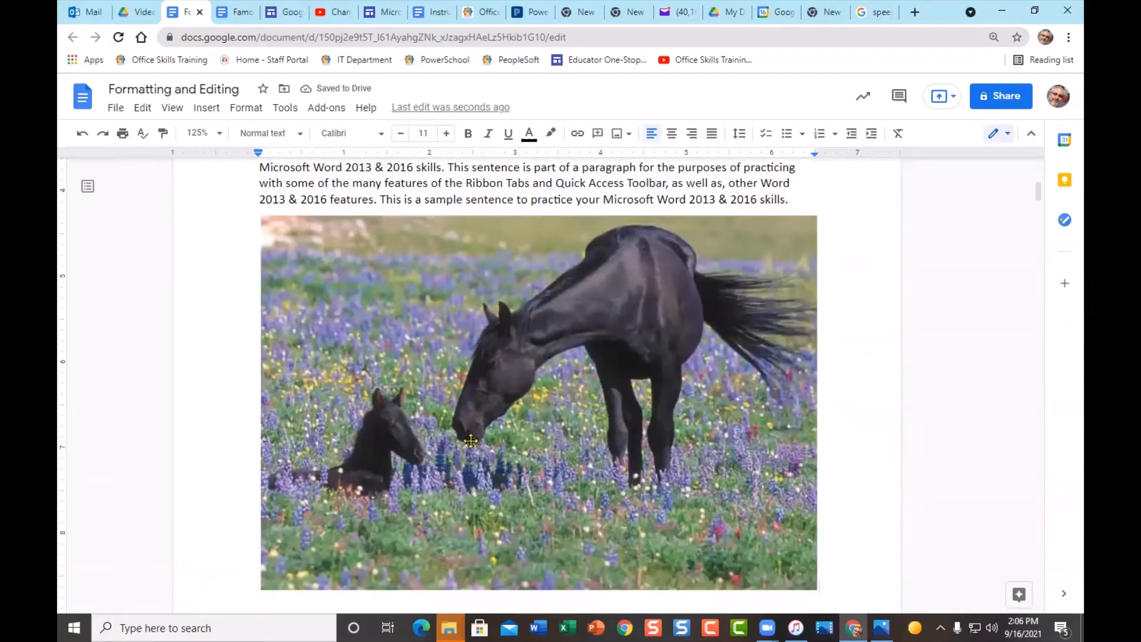
- Resize the inserted horse picture proportionally by its corner to about 2.7 inches wide
{"action": "scroll", "coordinate": [678, 428], "scroll_direction": "up", "scroll_amount": 10}
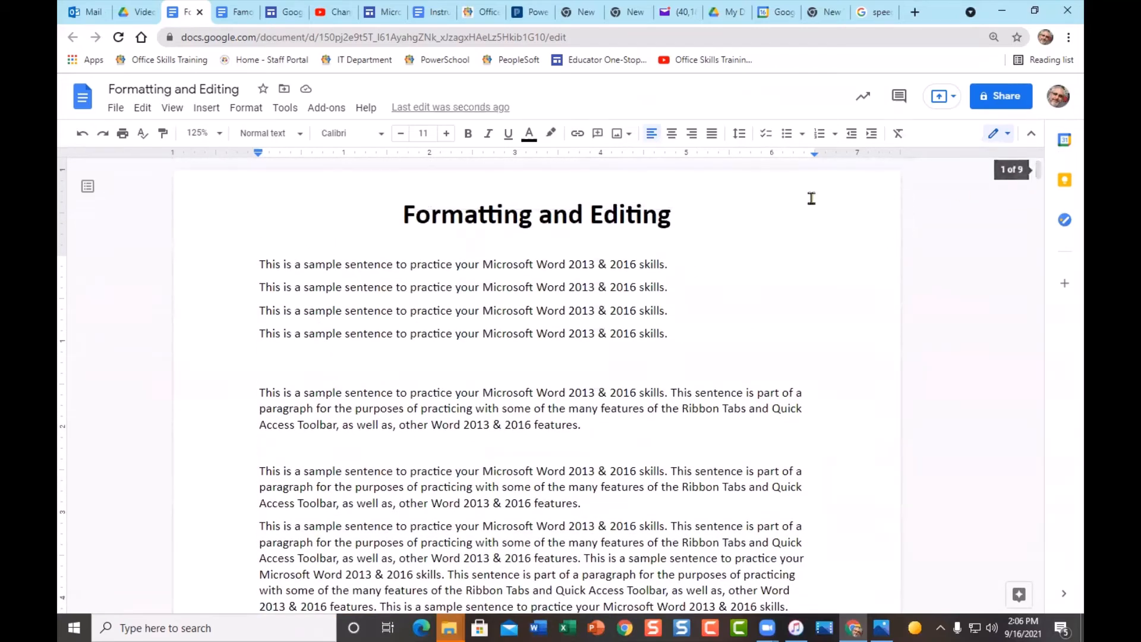
{"action": "scroll", "coordinate": [666, 344], "scroll_direction": "down", "scroll_amount": 3}
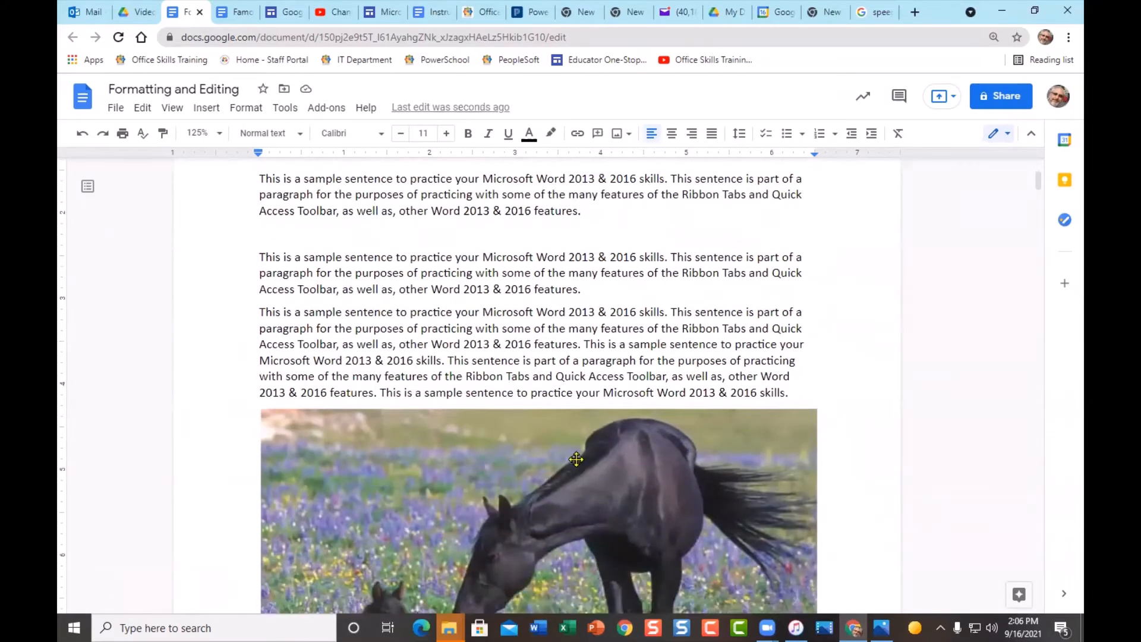
{"action": "scroll", "coordinate": [576, 461], "scroll_direction": "down", "scroll_amount": 3}
{"action": "scroll", "coordinate": [537, 492], "scroll_direction": "down", "scroll_amount": 2}
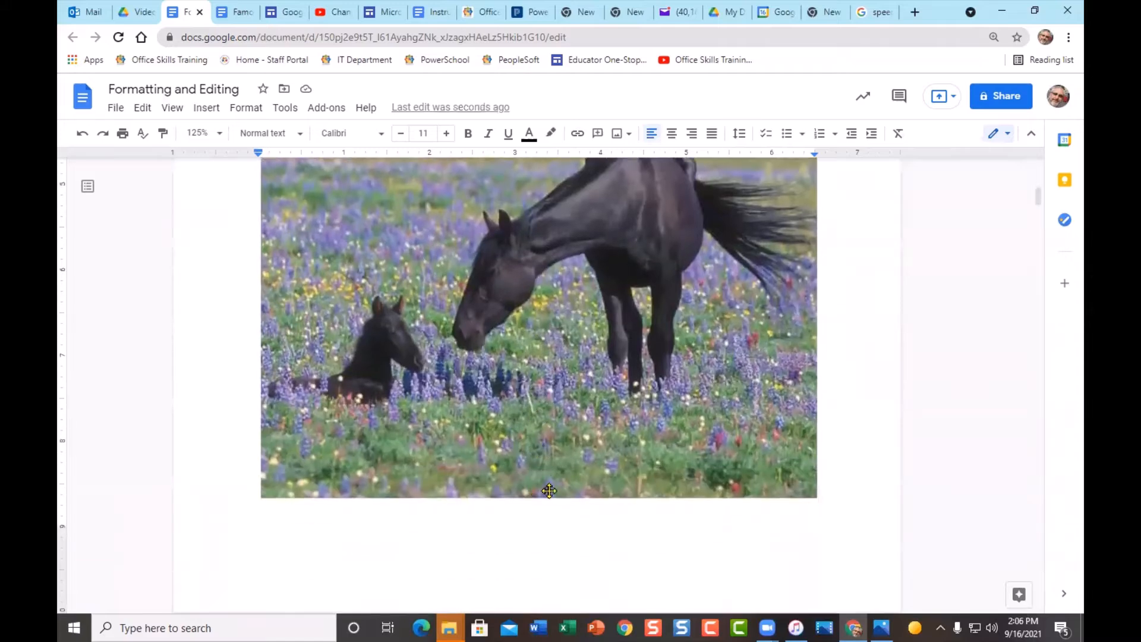
{"action": "scroll", "coordinate": [553, 482], "scroll_direction": "up", "scroll_amount": 2}
{"action": "scroll", "coordinate": [558, 474], "scroll_direction": "up", "scroll_amount": 2}
{"action": "scroll", "coordinate": [558, 474], "scroll_direction": "down", "scroll_amount": 2}
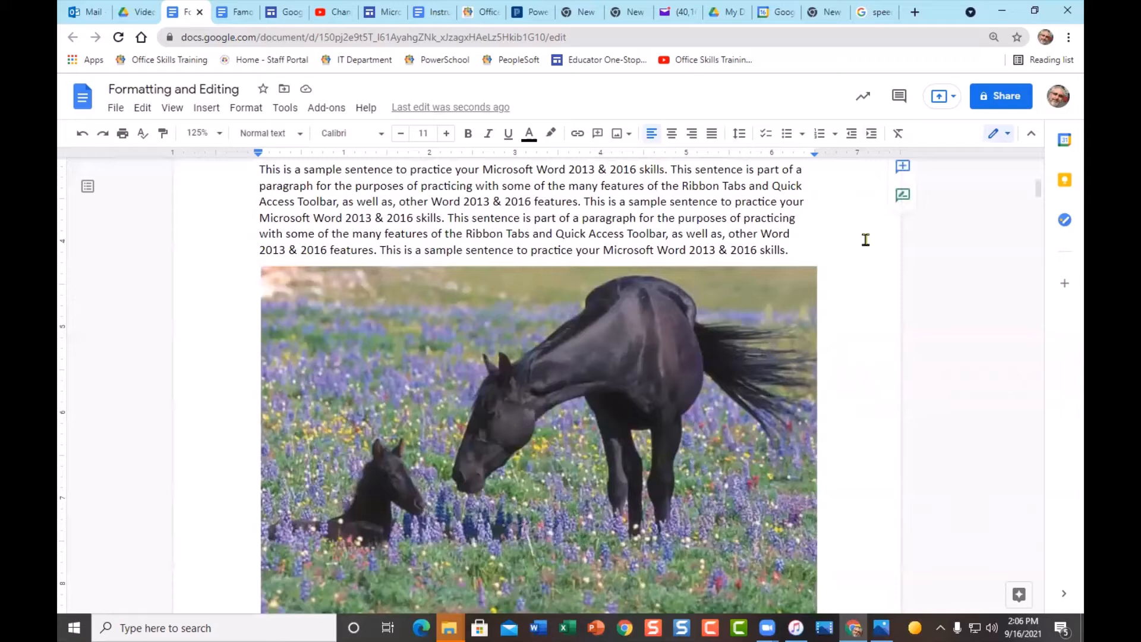
{"action": "left_click", "coordinate": [664, 369]}
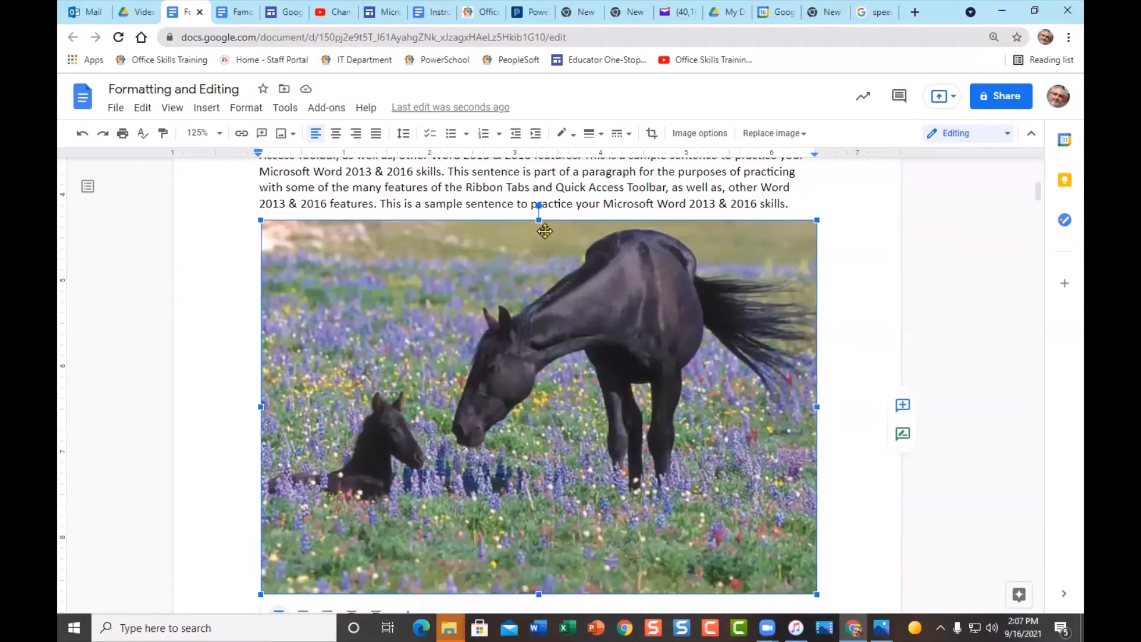
{"action": "left_click_drag", "start_coordinate": [817, 218], "coordinate": [532, 413]}
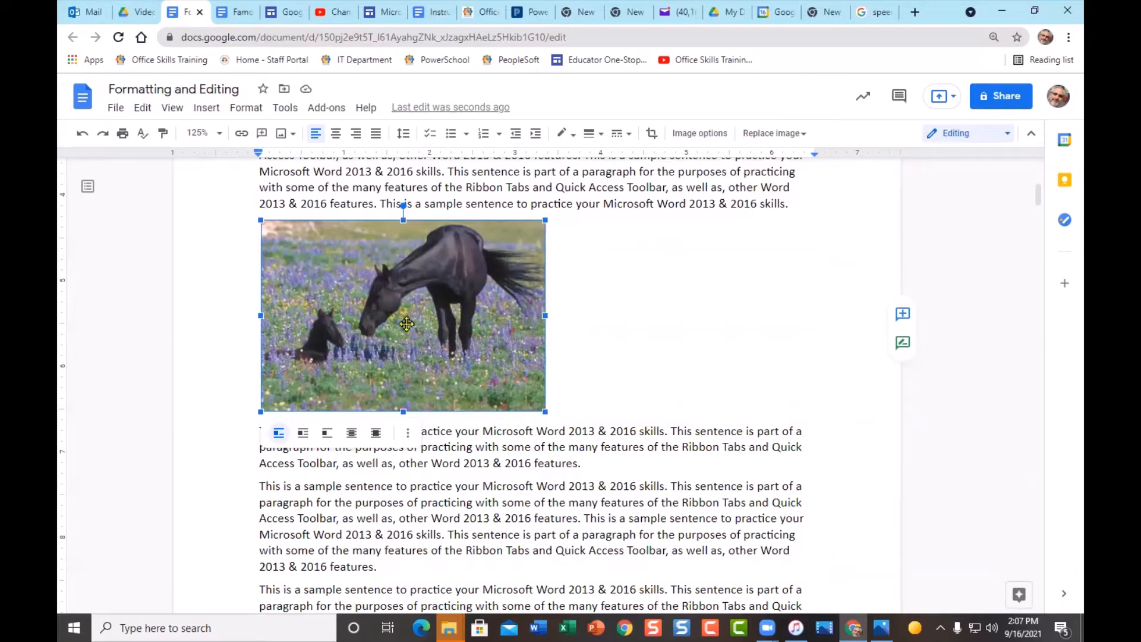
{"action": "left_click_drag", "start_coordinate": [545, 220], "coordinate": [634, 176]}
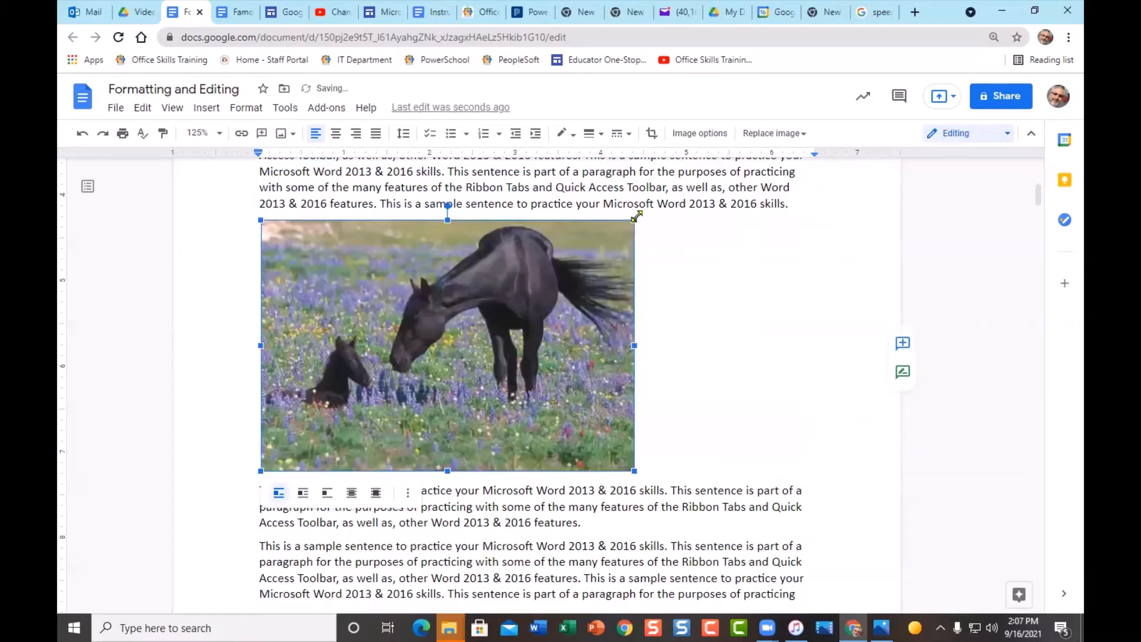
{"action": "left_click_drag", "start_coordinate": [631, 221], "coordinate": [494, 318]}
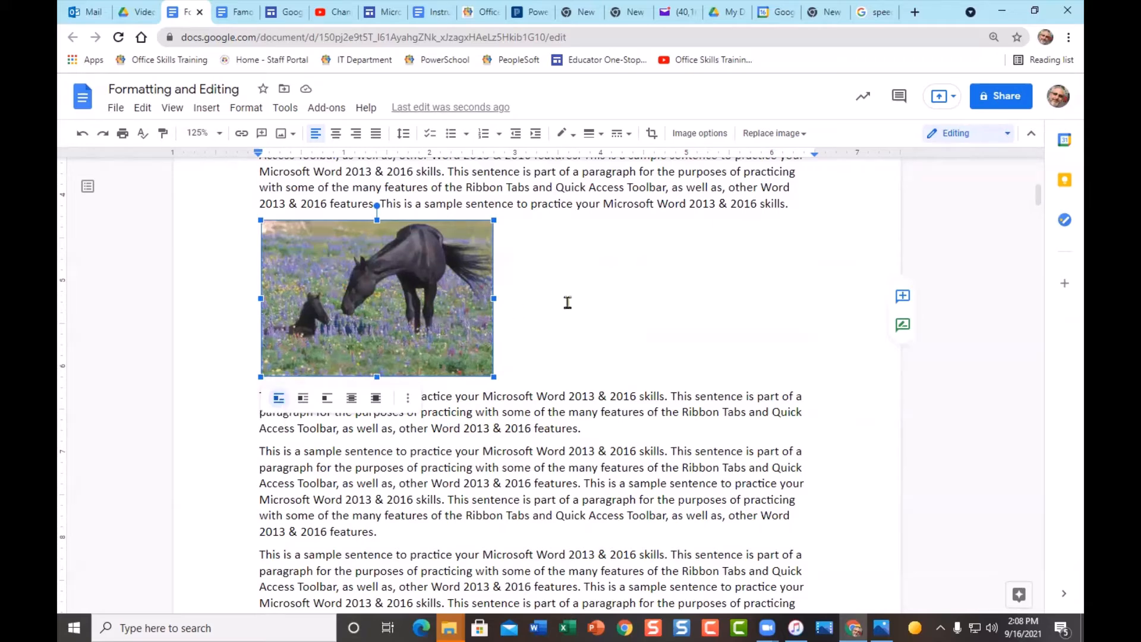
- Set the horse picture to wrap text and move it up to the middle of the page, between the surrounding paragraphs
{"action": "scroll", "coordinate": [588, 314], "scroll_direction": "up", "scroll_amount": 7}
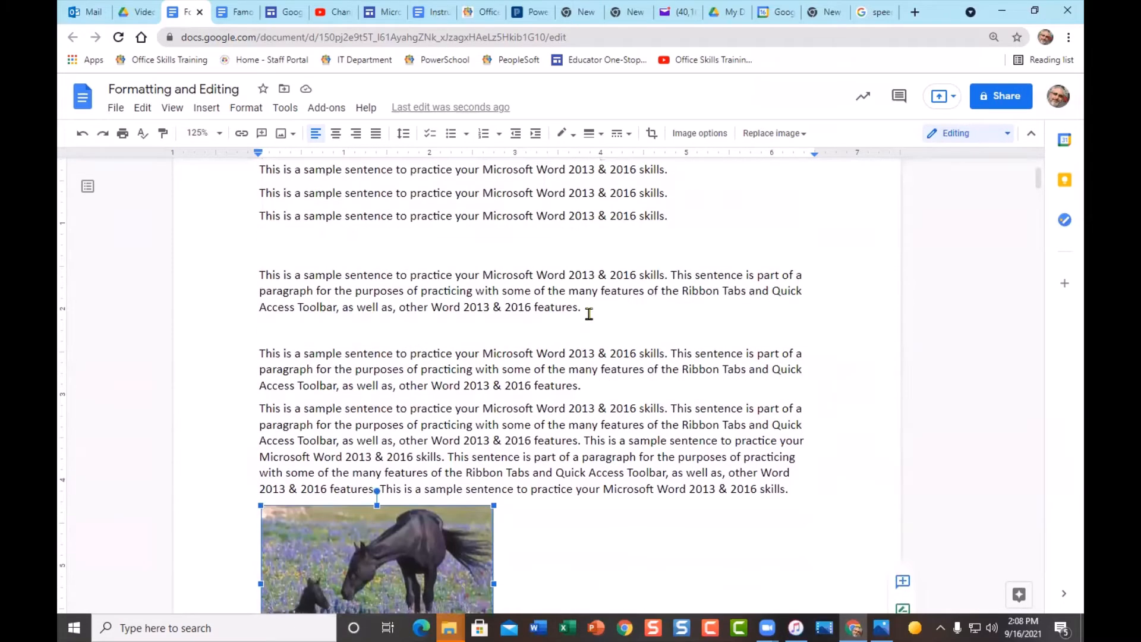
{"action": "scroll", "coordinate": [589, 313], "scroll_direction": "down", "scroll_amount": 5}
{"action": "scroll", "coordinate": [588, 314], "scroll_direction": "down", "scroll_amount": 2}
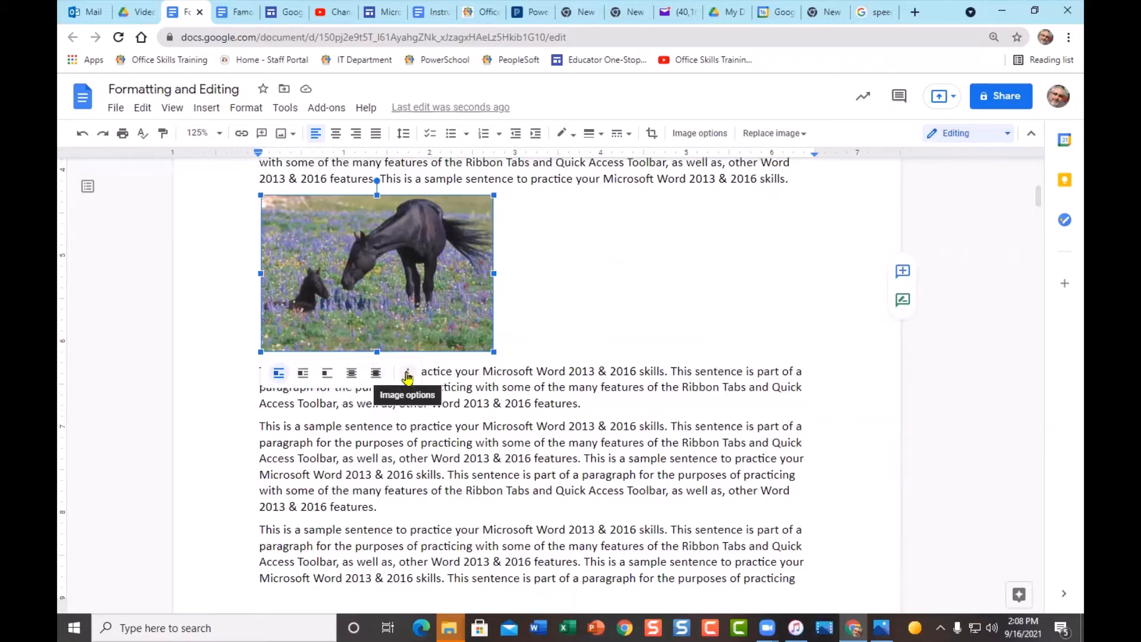
{"action": "left_click", "coordinate": [304, 373]}
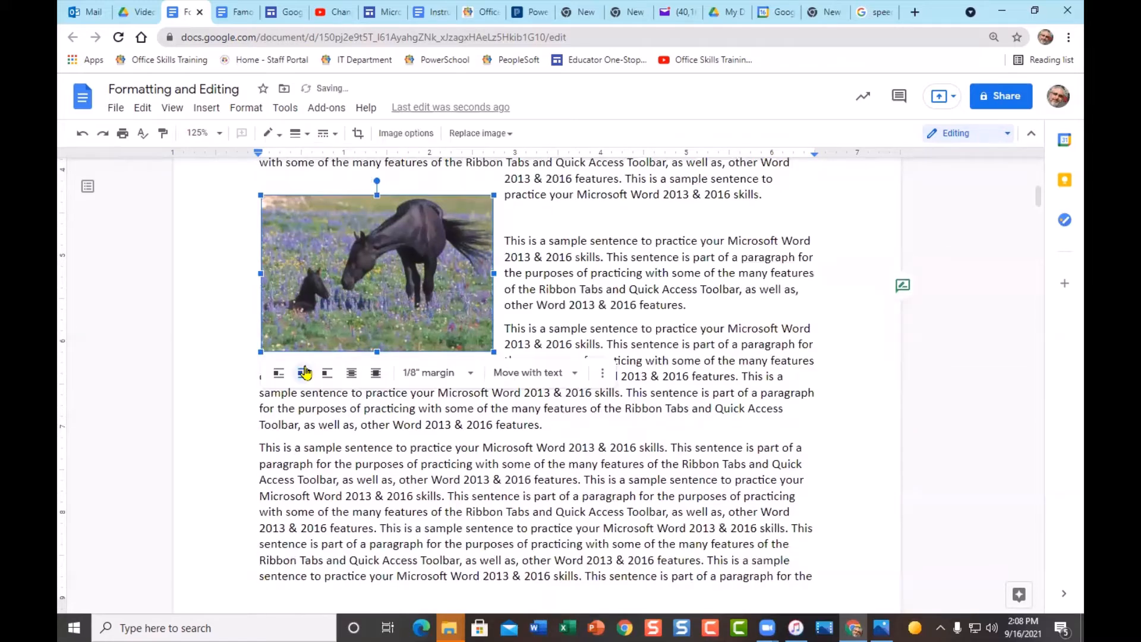
{"action": "scroll", "coordinate": [595, 410], "scroll_direction": "up", "scroll_amount": 3}
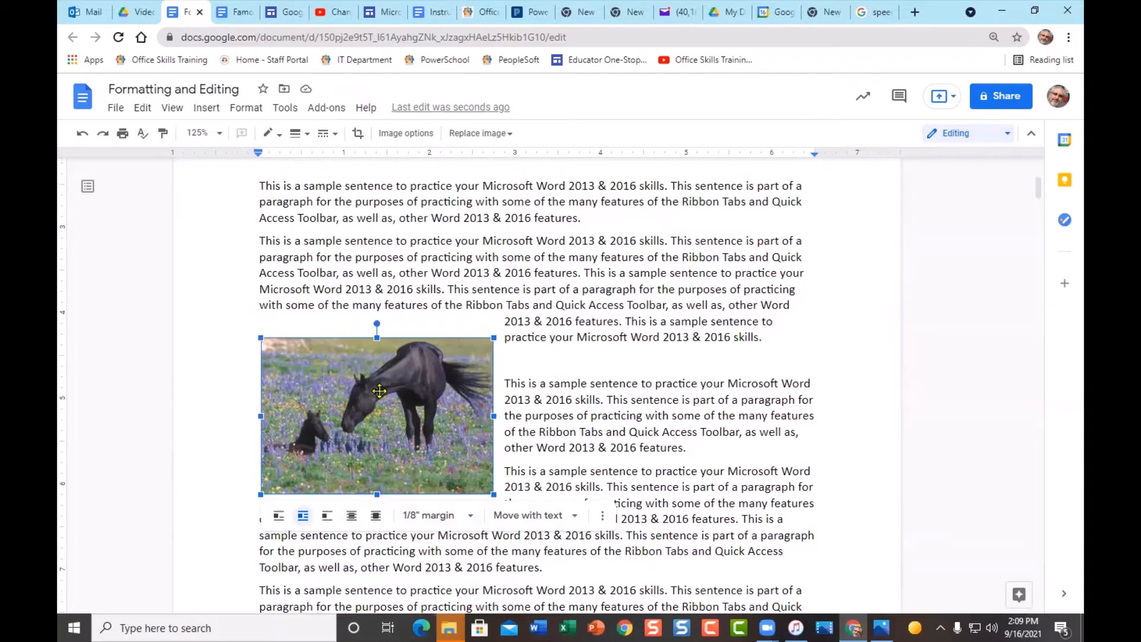
{"action": "left_click_drag", "start_coordinate": [380, 390], "coordinate": [557, 344]}
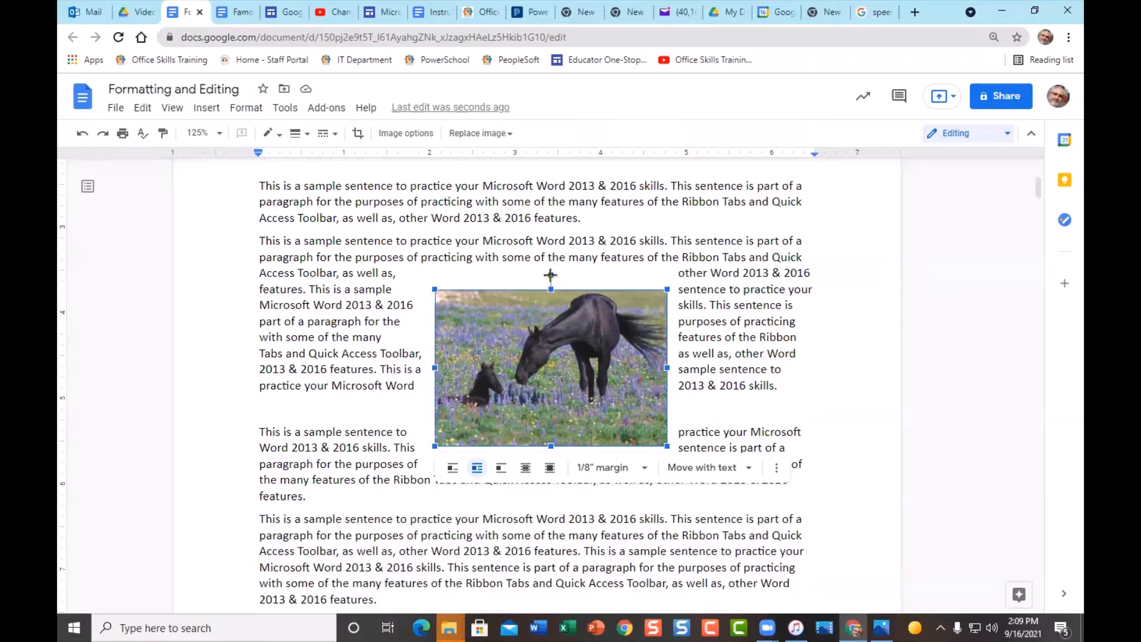
- Try rotating the horse picture clockwise by about 45 degrees, and undo the rotation
{"action": "left_click_drag", "start_coordinate": [550, 275], "coordinate": [618, 307]}
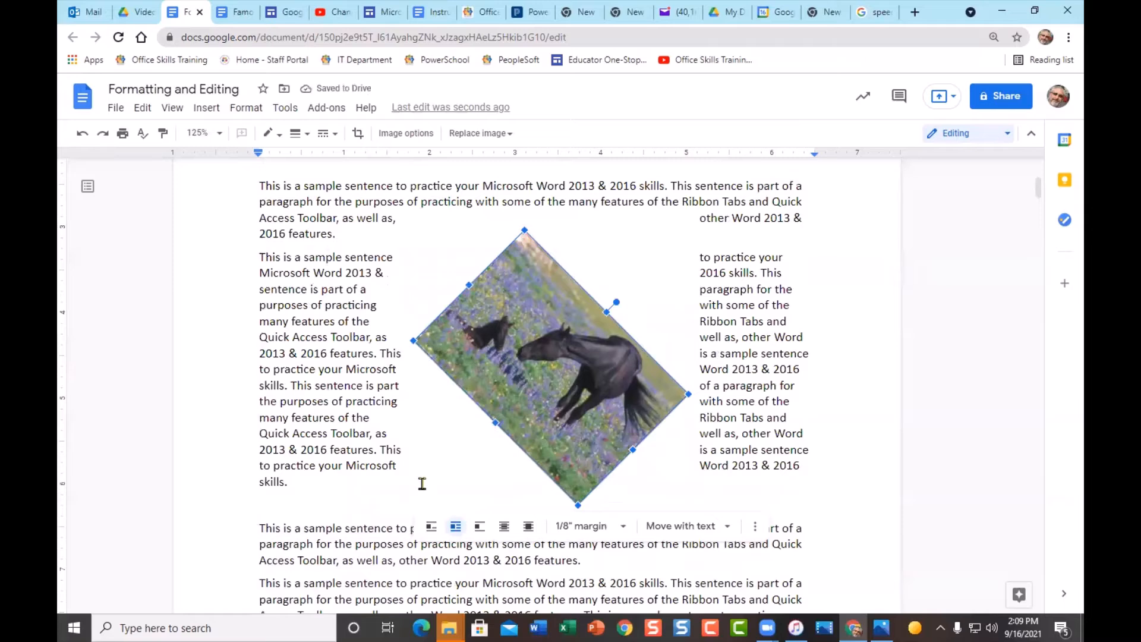
{"action": "left_click", "coordinate": [82, 134]}
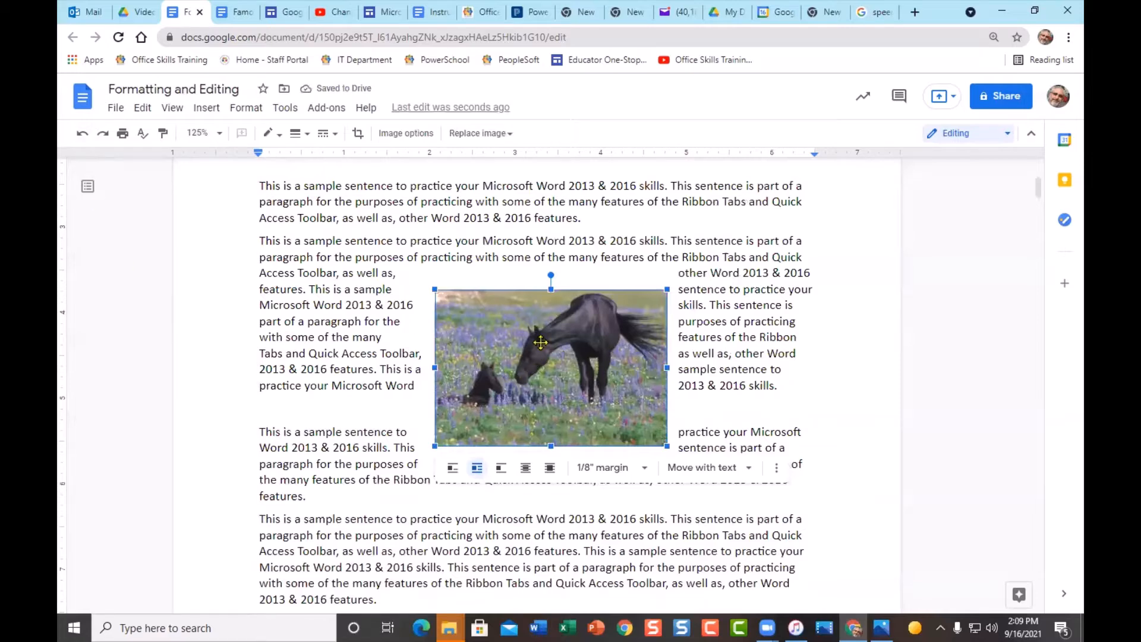
- Move the horse picture up to start just below the second paragraph's first line and set its text margin to 1/2"
{"action": "left_click_drag", "start_coordinate": [541, 342], "coordinate": [522, 277]}
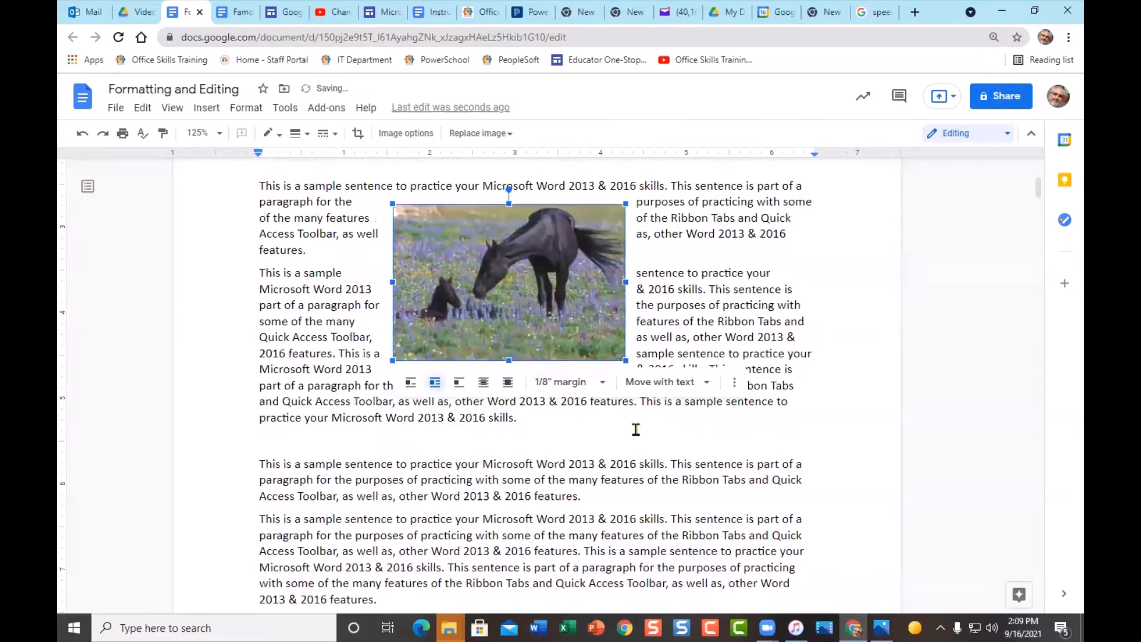
{"action": "scroll", "coordinate": [638, 497], "scroll_direction": "up", "scroll_amount": 1}
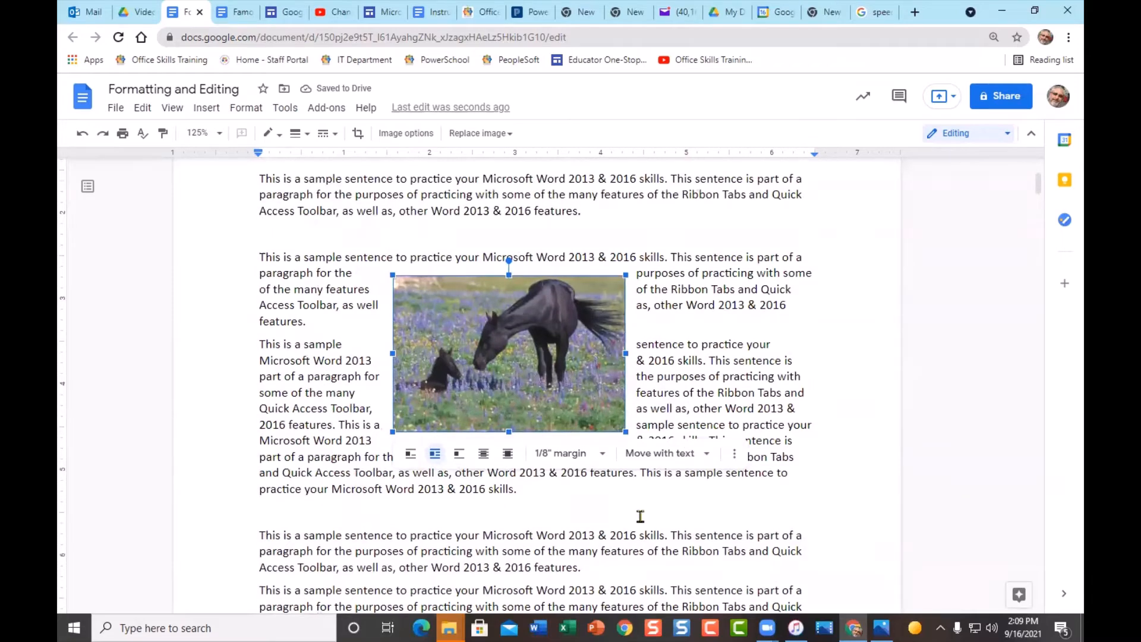
{"action": "left_click", "coordinate": [604, 455]}
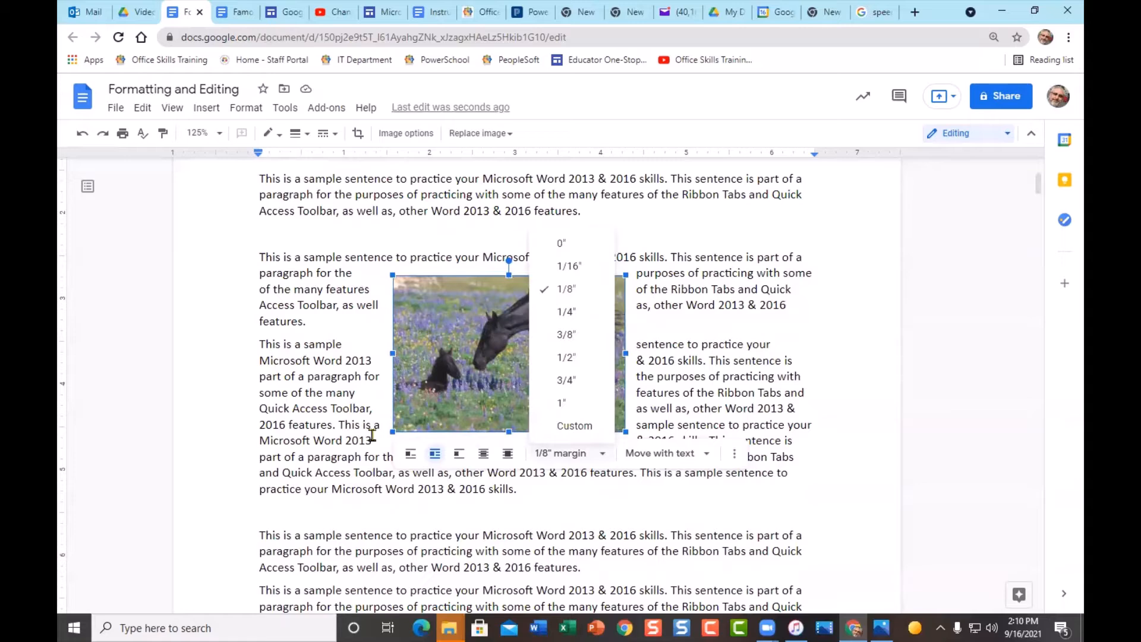
{"action": "left_click", "coordinate": [585, 359]}
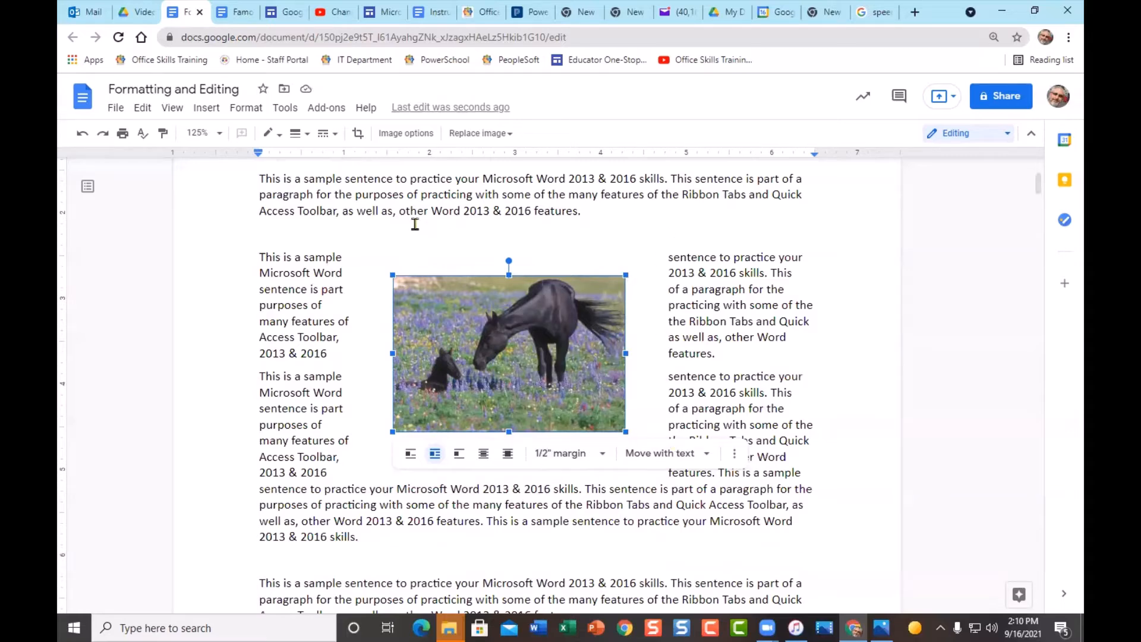
- Enlarge the horse picture proportionally to about 3.1 inches wide and set its text margin to 1/8"
{"action": "left_click_drag", "start_coordinate": [627, 274], "coordinate": [658, 254]}
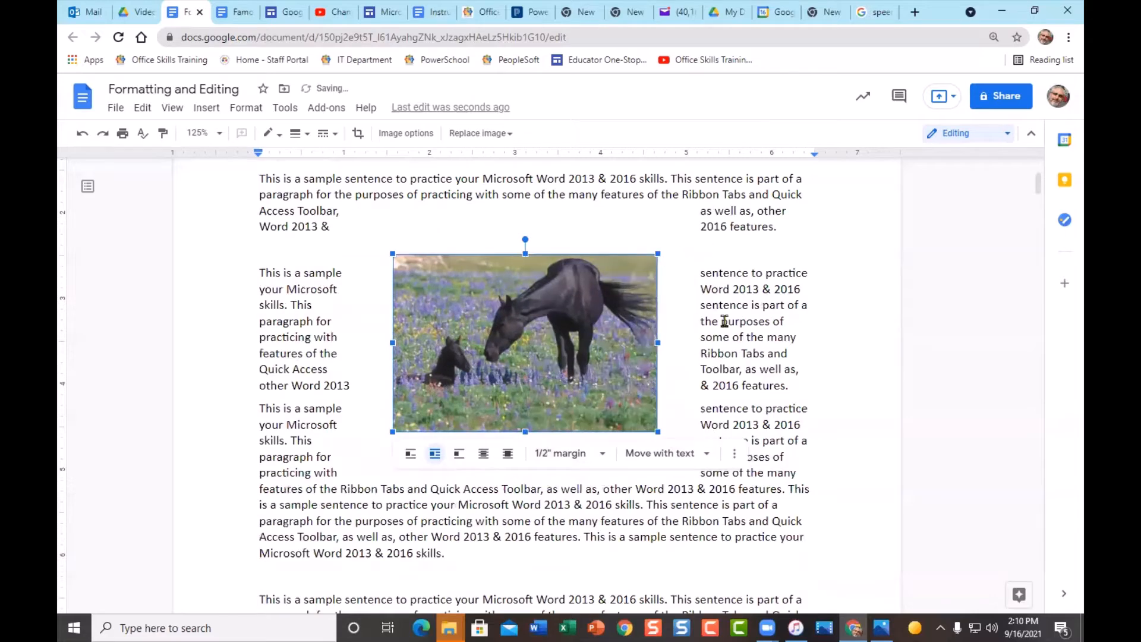
{"action": "left_click", "coordinate": [602, 454]}
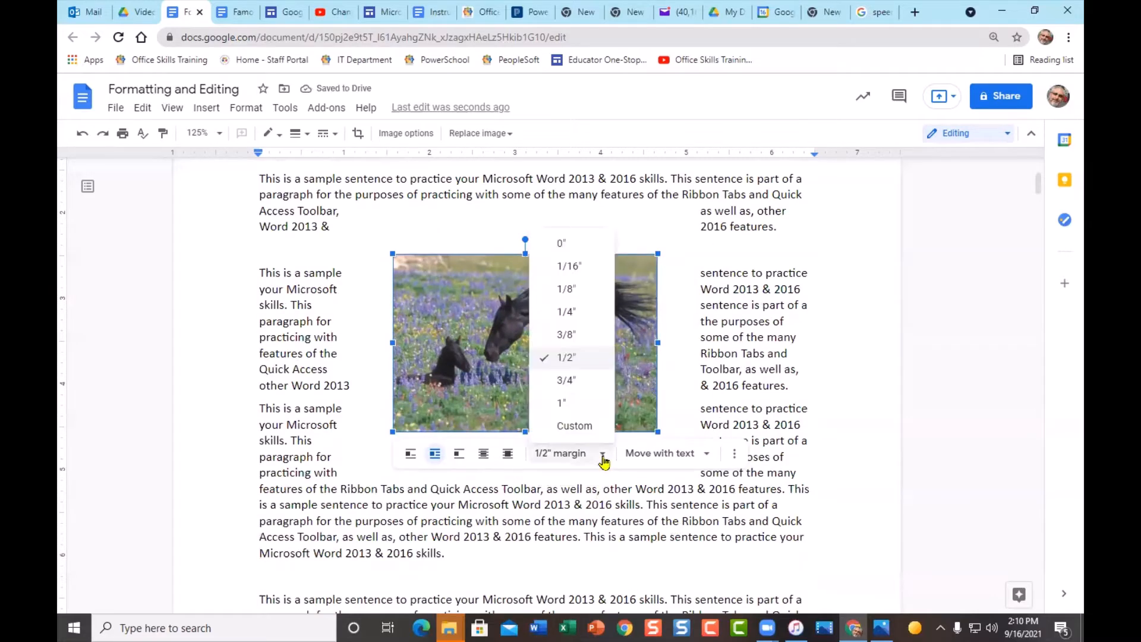
{"action": "left_click", "coordinate": [581, 290]}
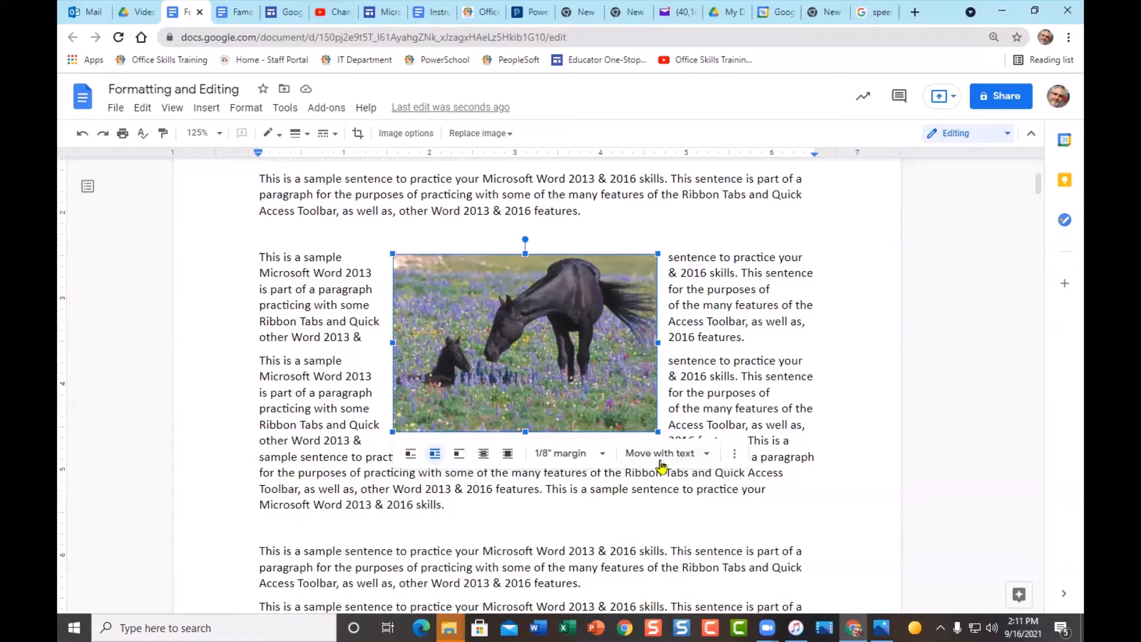
- Move the horse picture slightly right and down so that it is centred horizontally on the page
{"action": "left_click", "coordinate": [708, 455]}
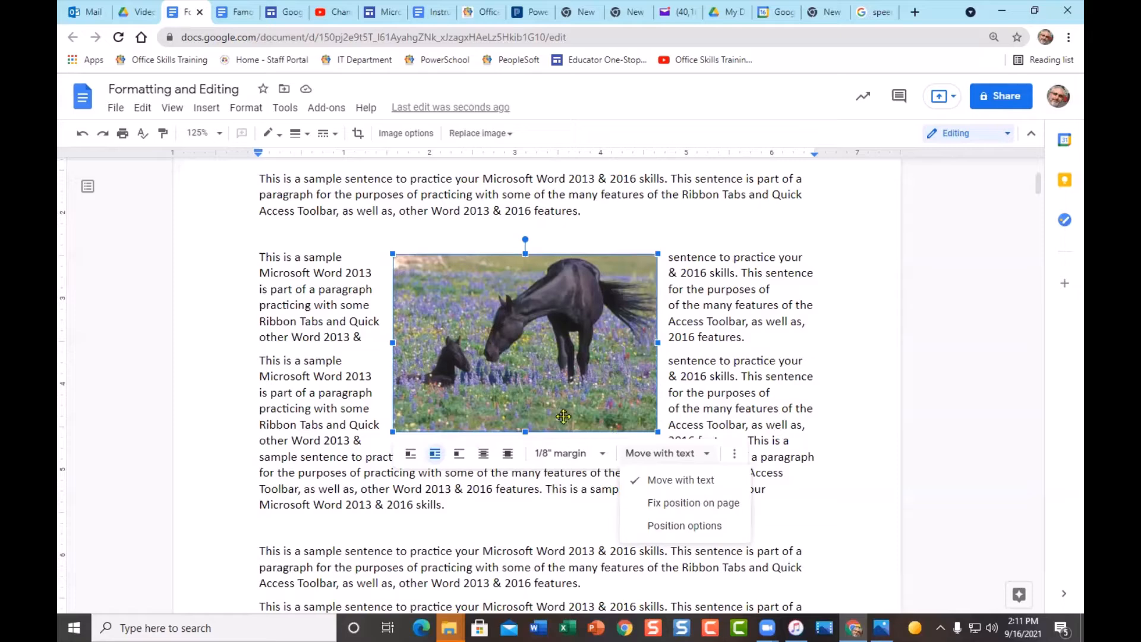
{"action": "left_click_drag", "start_coordinate": [526, 322], "coordinate": [521, 320]}
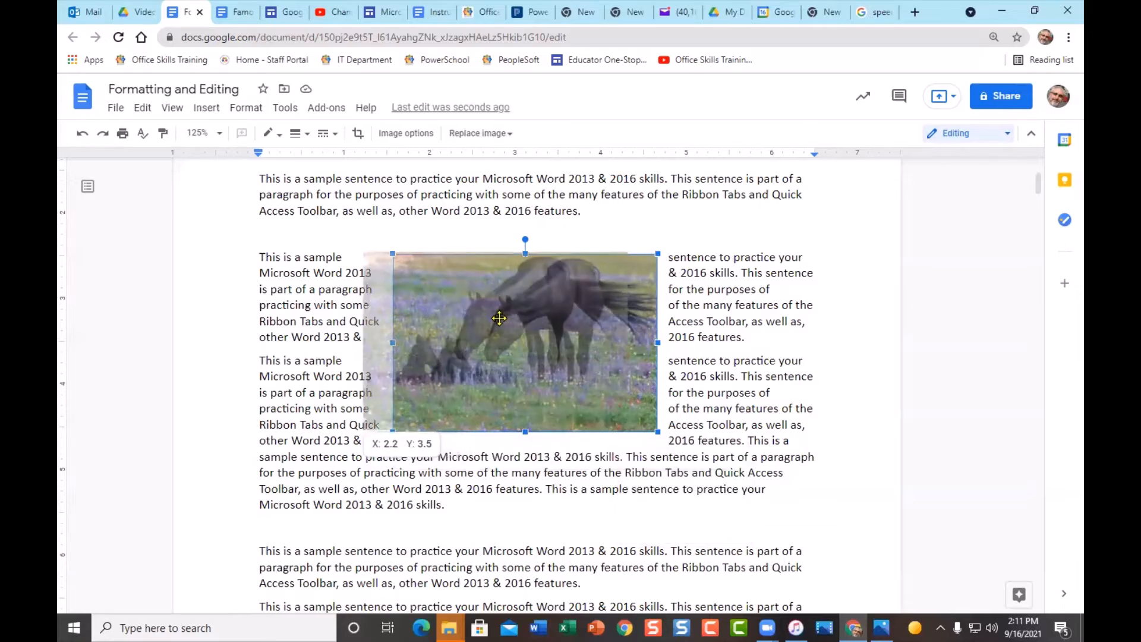
{"action": "left_click_drag", "start_coordinate": [500, 319], "coordinate": [556, 369]}
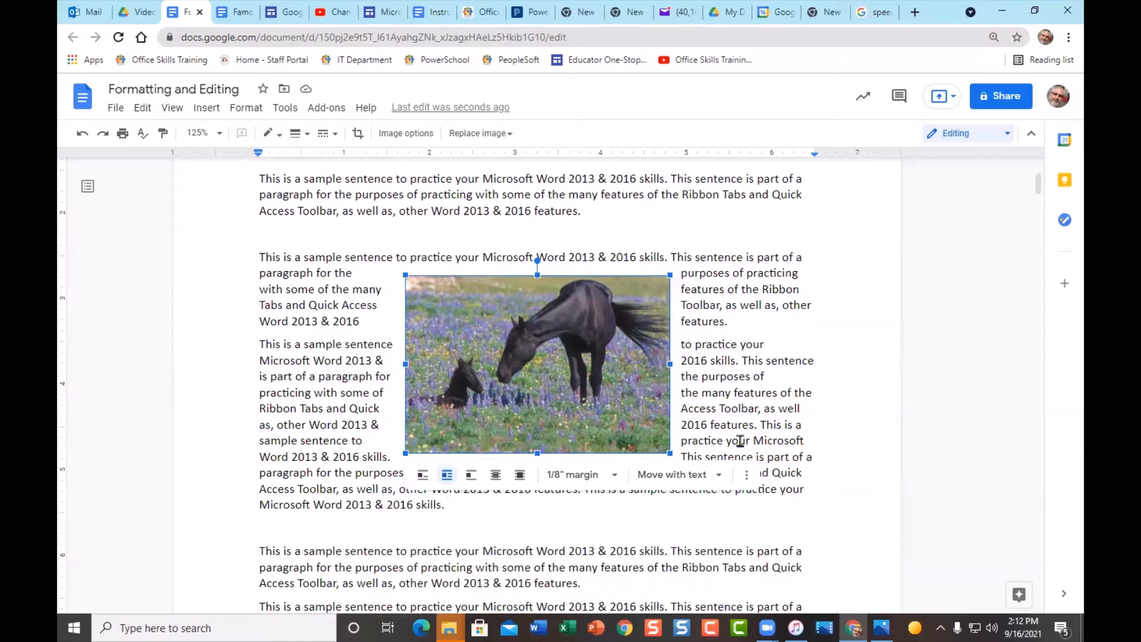
{"action": "left_click_drag", "start_coordinate": [603, 357], "coordinate": [606, 357]}
- Move the horse picture down to X 2.7, Y 4.5, keeping it centred between the page margins
{"action": "scroll", "coordinate": [779, 375], "scroll_direction": "up", "scroll_amount": 4}
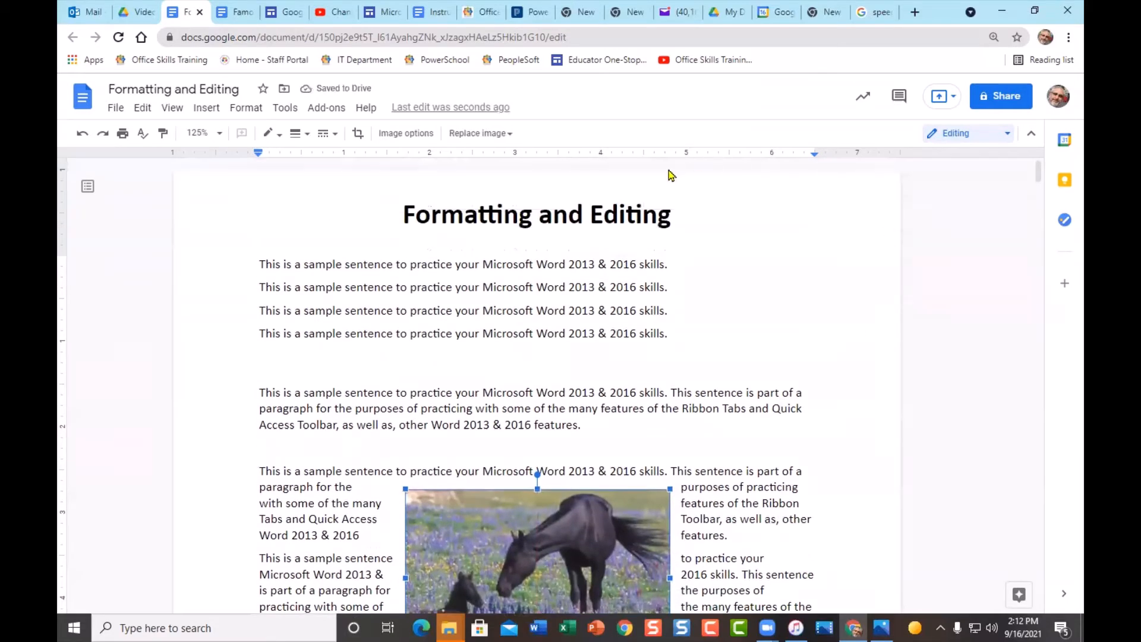
{"action": "scroll", "coordinate": [858, 415], "scroll_direction": "down", "scroll_amount": 5}
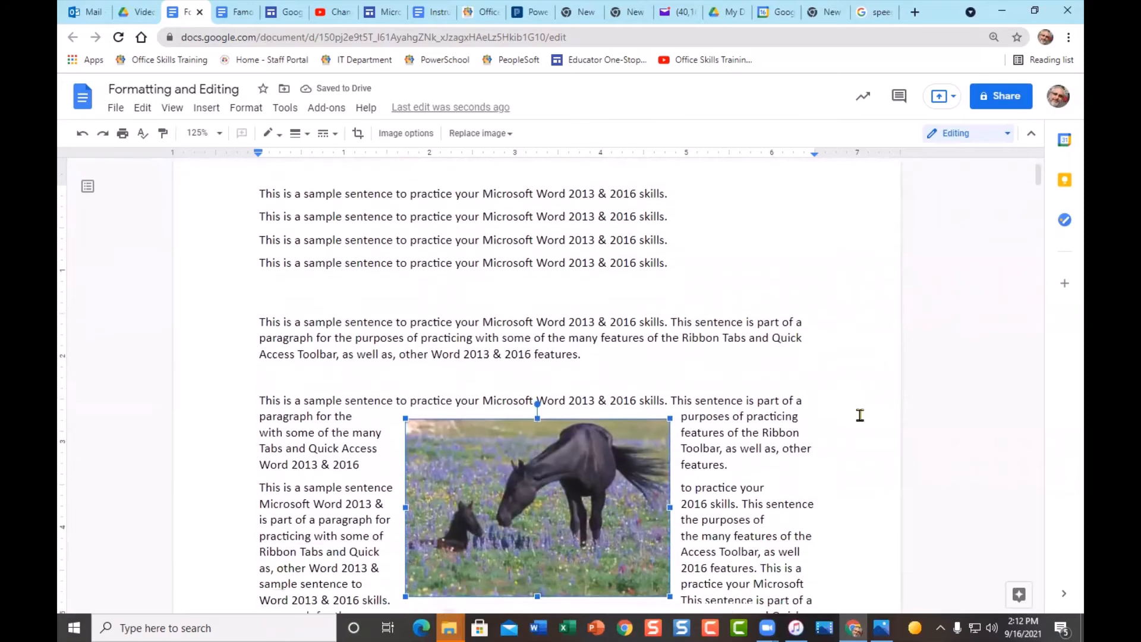
{"action": "scroll", "coordinate": [860, 415], "scroll_direction": "down", "scroll_amount": 5}
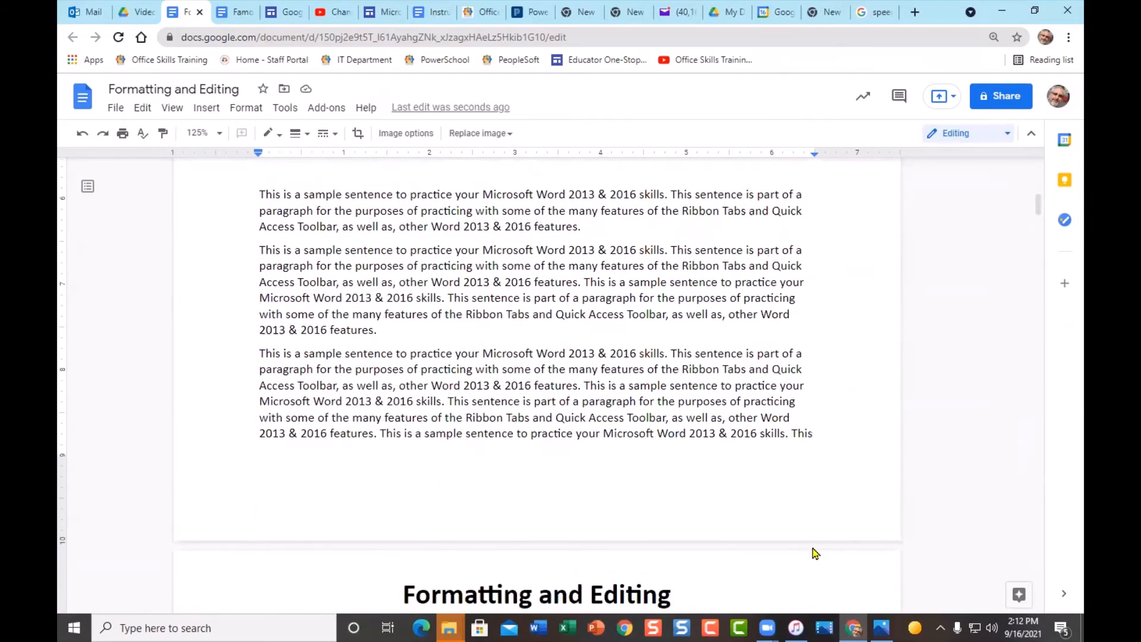
{"action": "scroll", "coordinate": [821, 508], "scroll_direction": "up", "scroll_amount": 6}
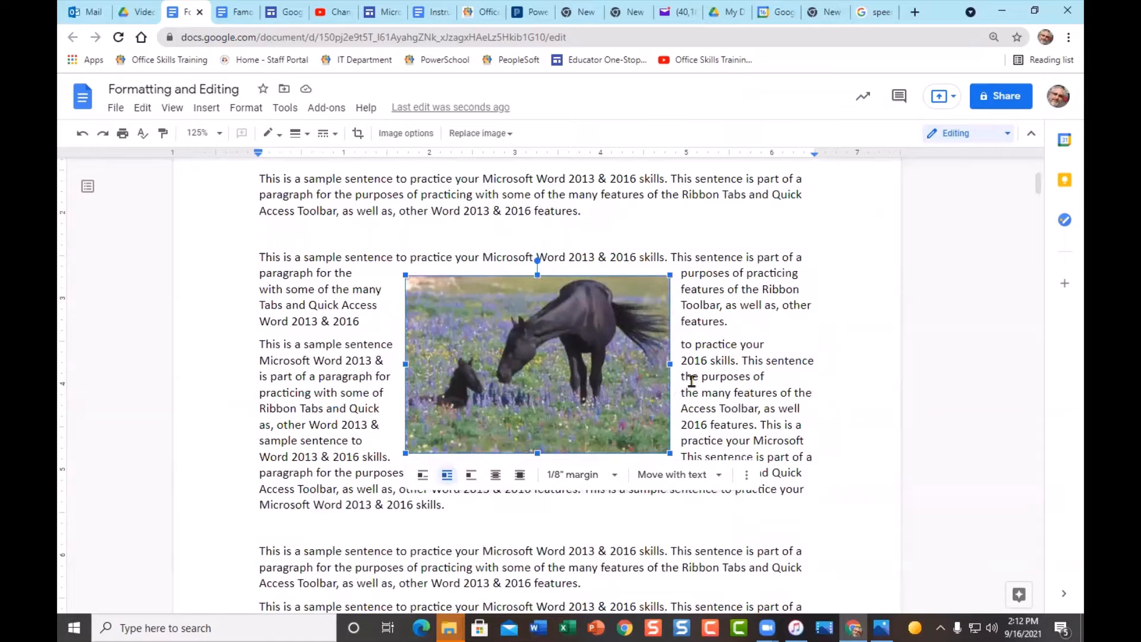
{"action": "left_click_drag", "start_coordinate": [552, 369], "coordinate": [560, 430]}
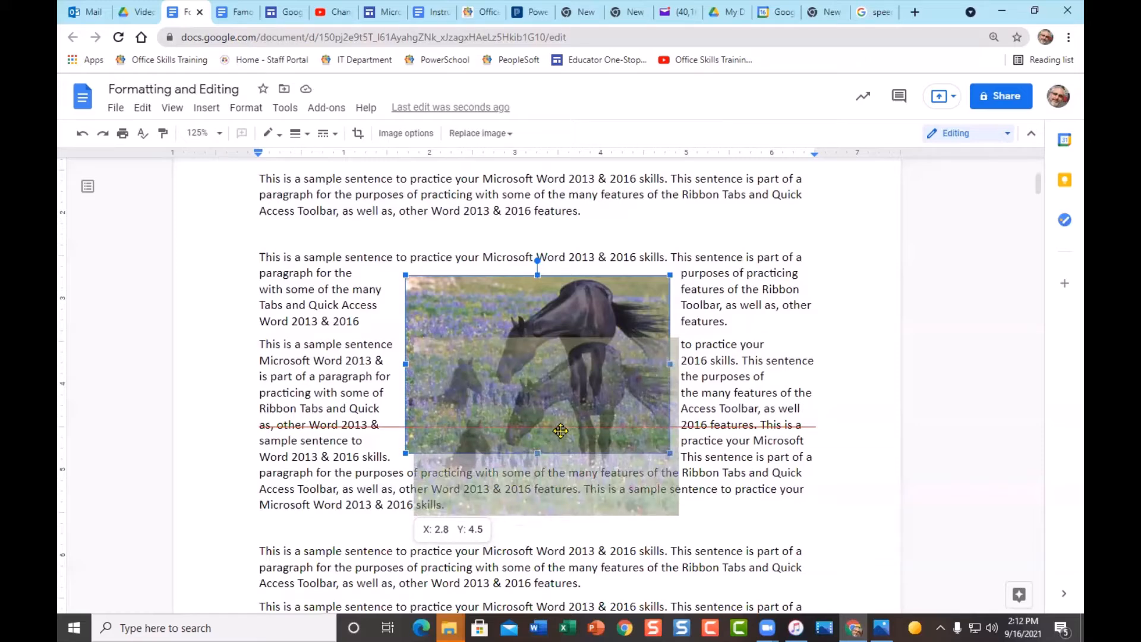
{"action": "left_click_drag", "start_coordinate": [561, 431], "coordinate": [552, 429]}
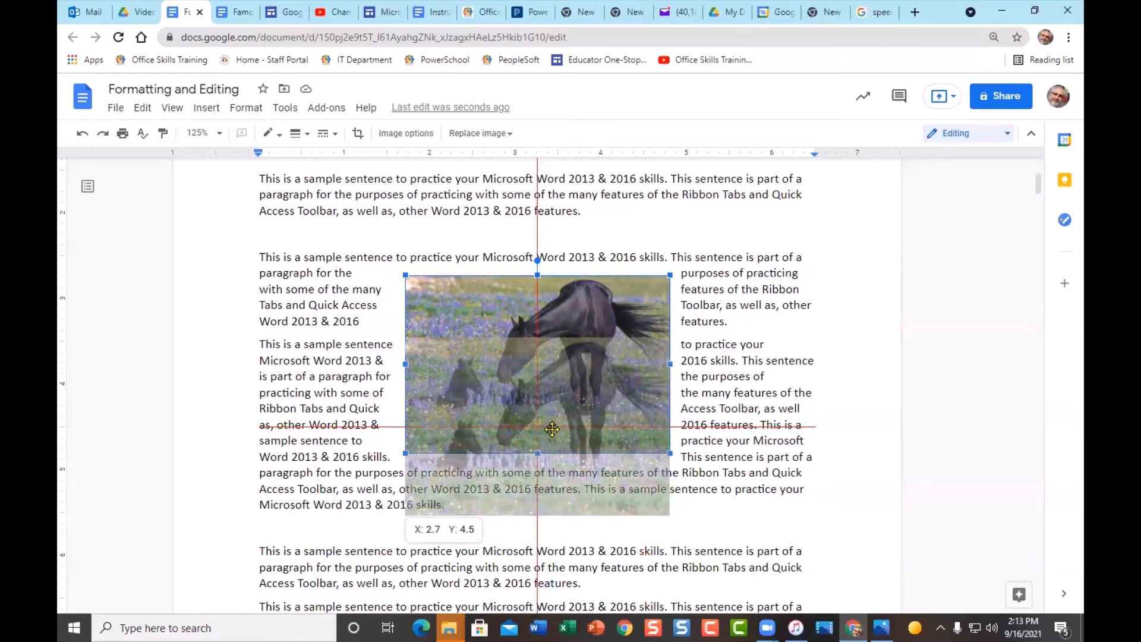
{"action": "left_click_drag", "start_coordinate": [552, 429], "coordinate": [552, 429]}
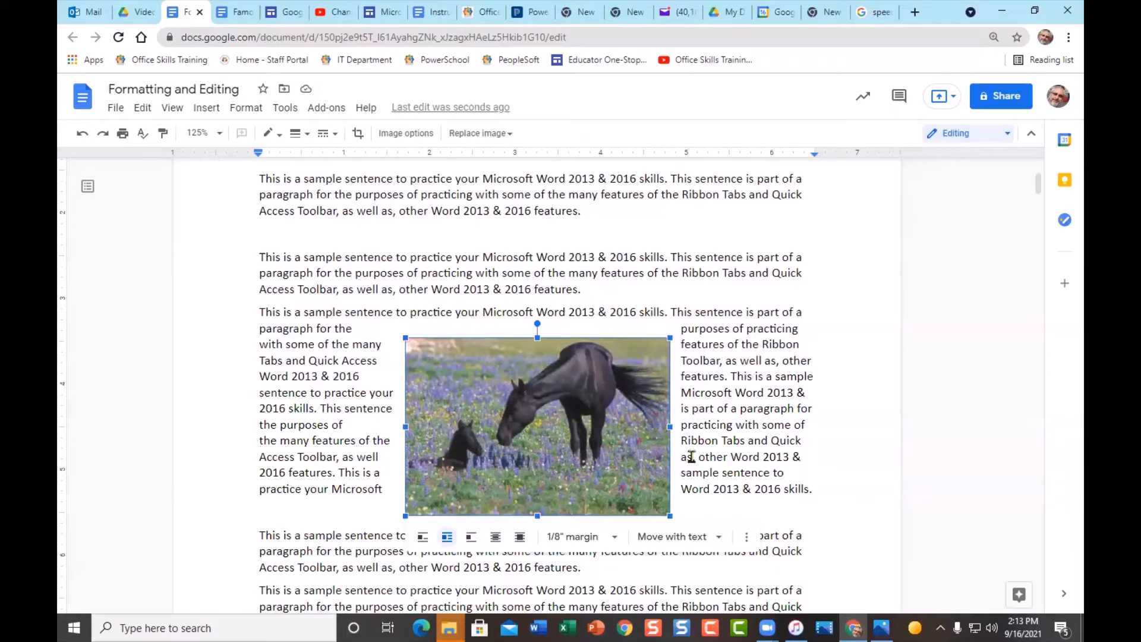
{"action": "left_click", "coordinate": [719, 538]}
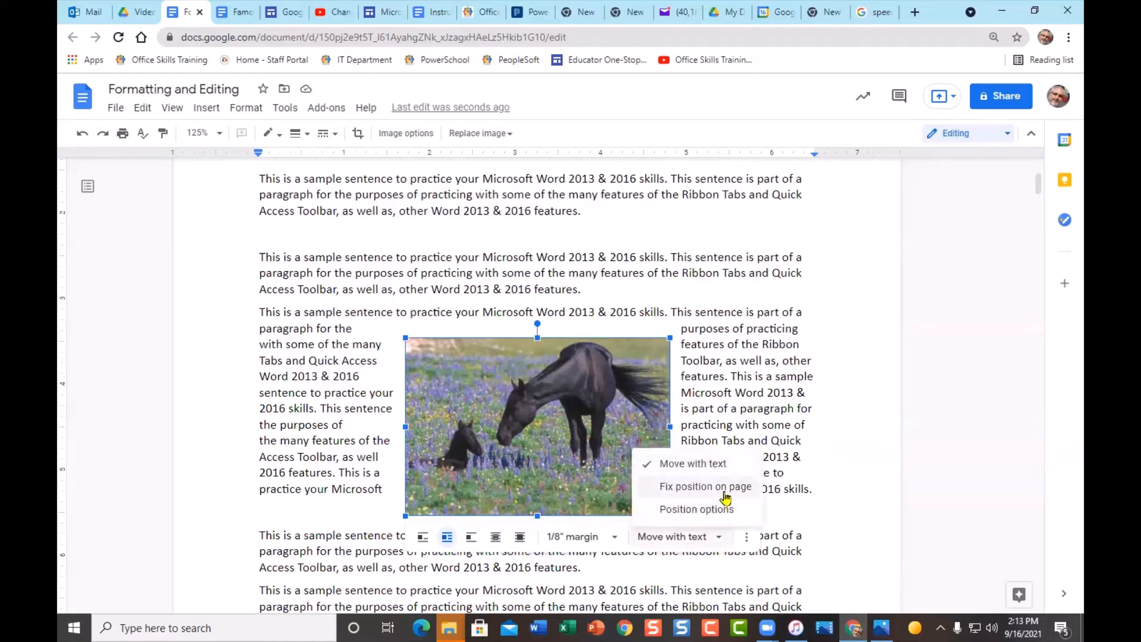
{"action": "left_click", "coordinate": [749, 379]}
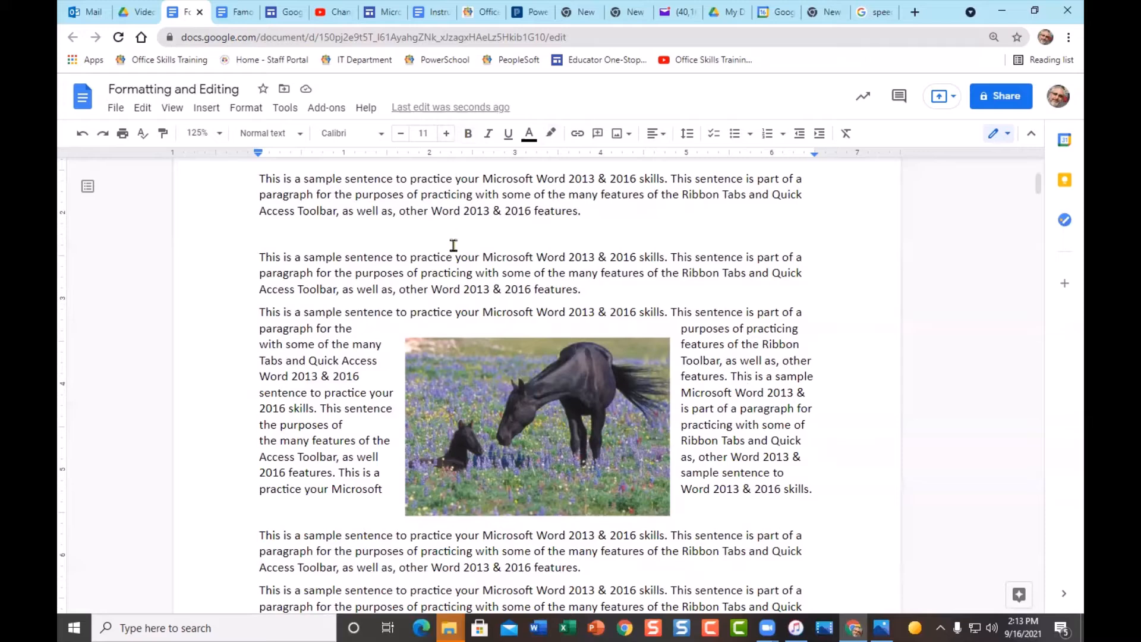
- Add a bright blue border around the horse picture
{"action": "left_click", "coordinate": [481, 416]}
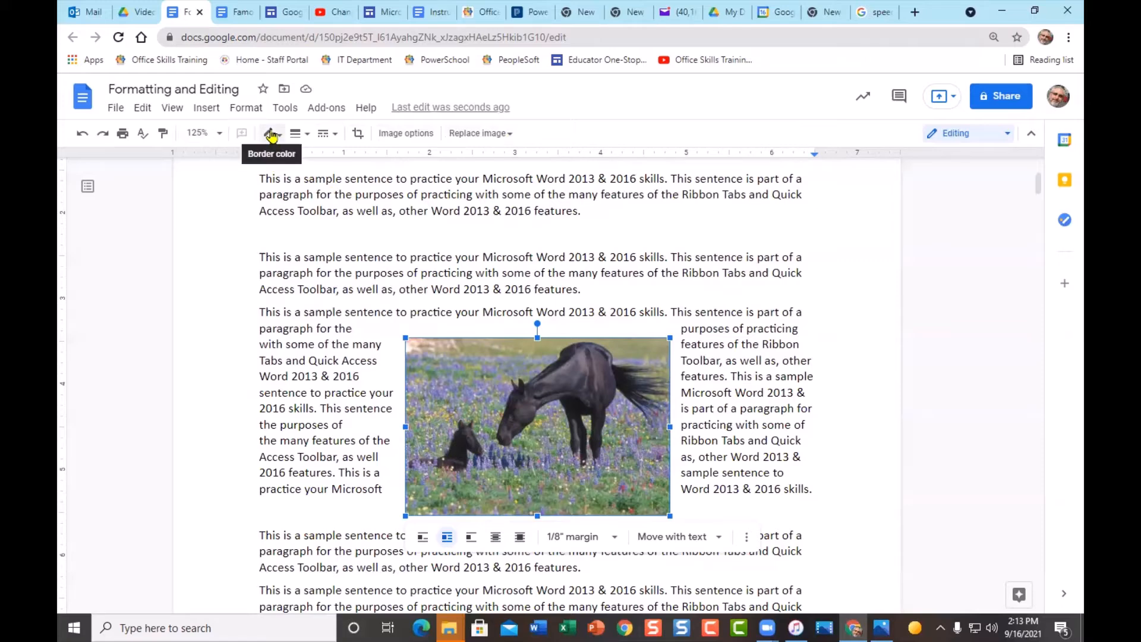
{"action": "left_click", "coordinate": [279, 136]}
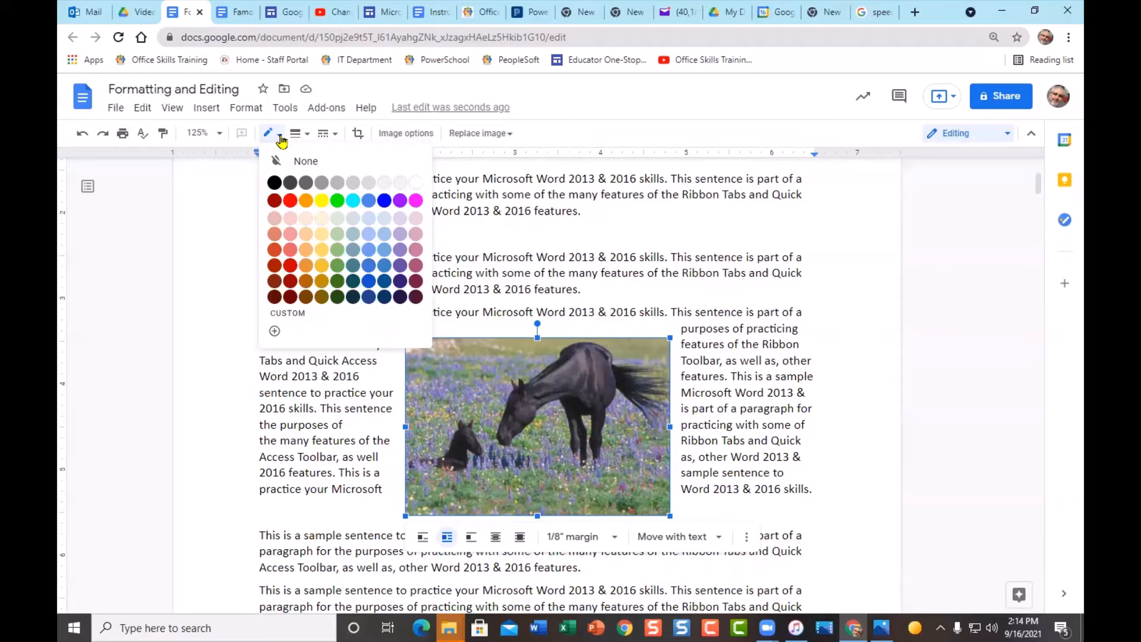
{"action": "left_click", "coordinate": [384, 203]}
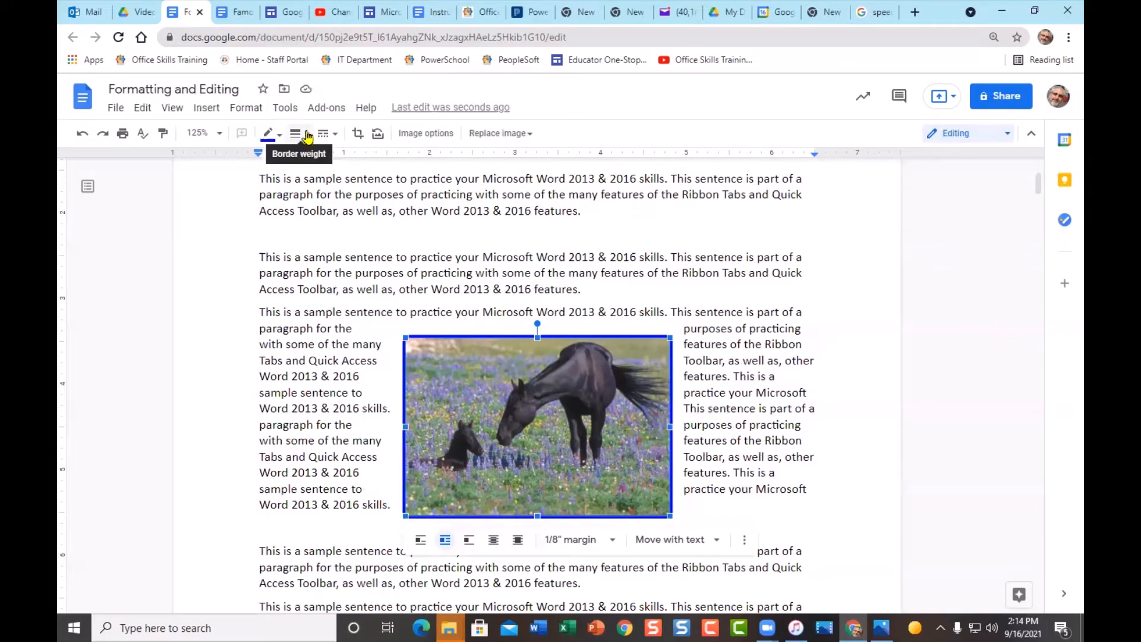
- Try border weights of 1pt and 4pt on the horse picture, viewing each with the picture deselected
{"action": "left_click", "coordinate": [307, 135]}
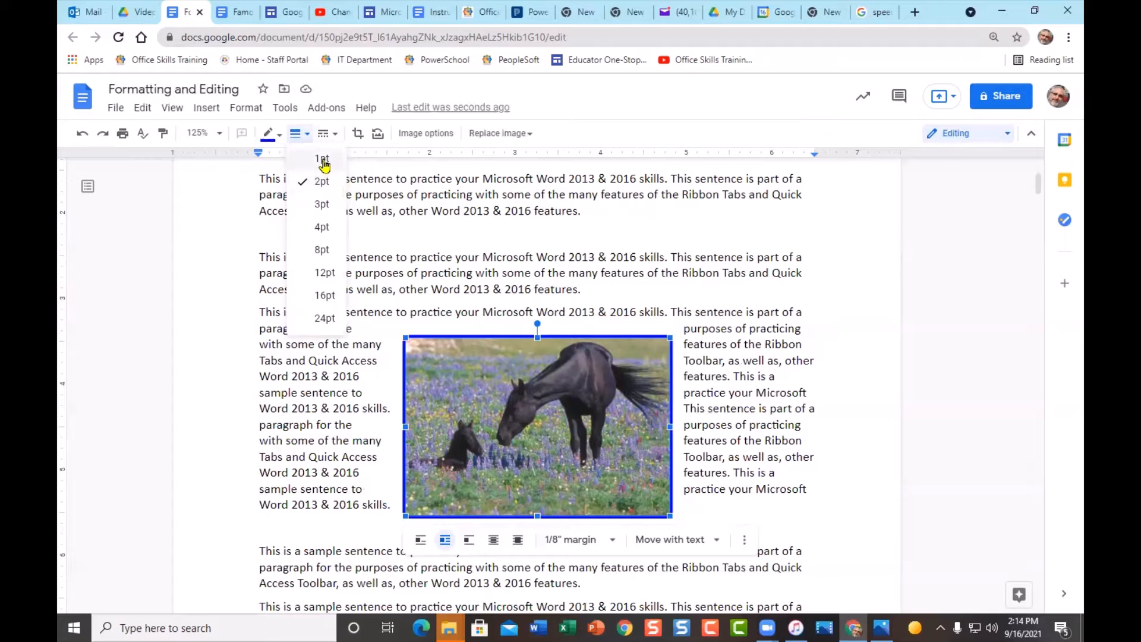
{"action": "left_click", "coordinate": [323, 160]}
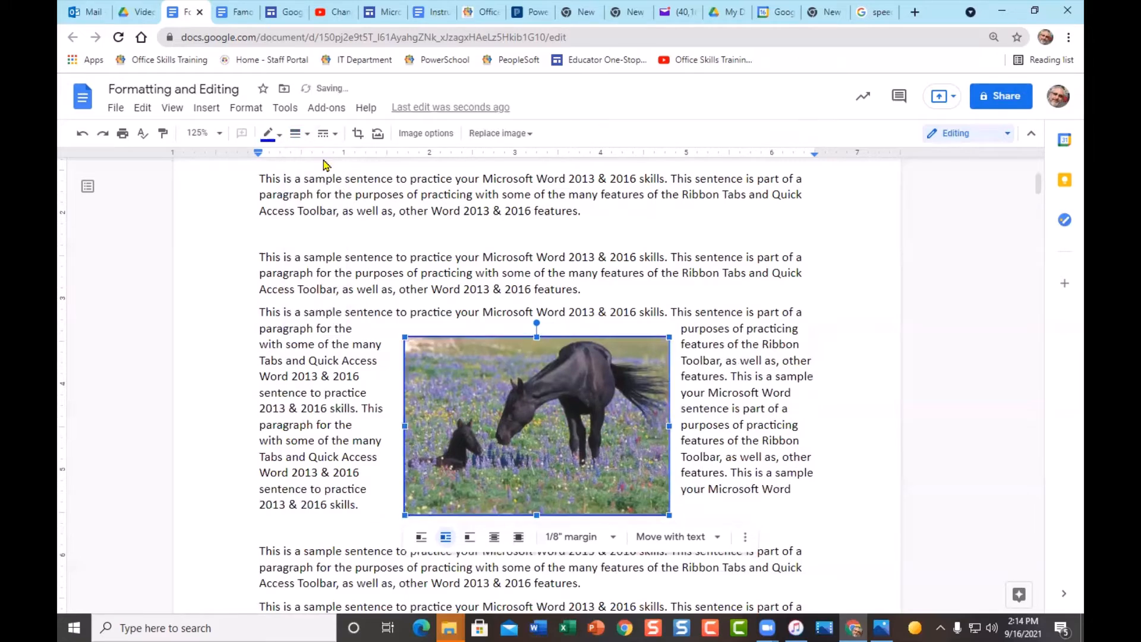
{"action": "left_click", "coordinate": [455, 288]}
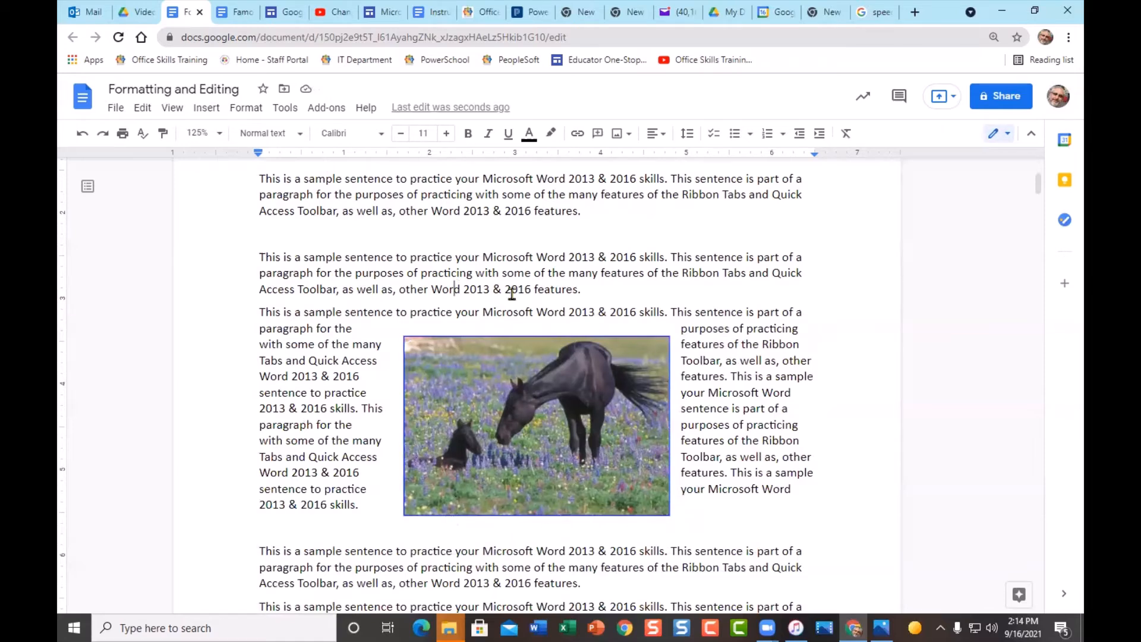
{"action": "left_click", "coordinate": [455, 412]}
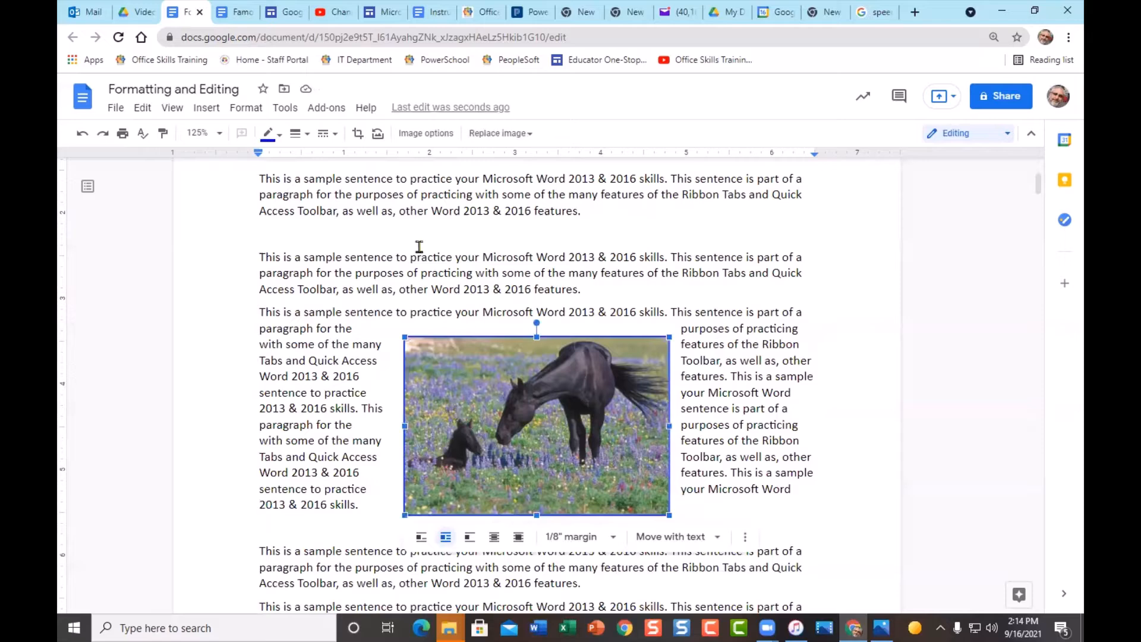
{"action": "left_click", "coordinate": [307, 134]}
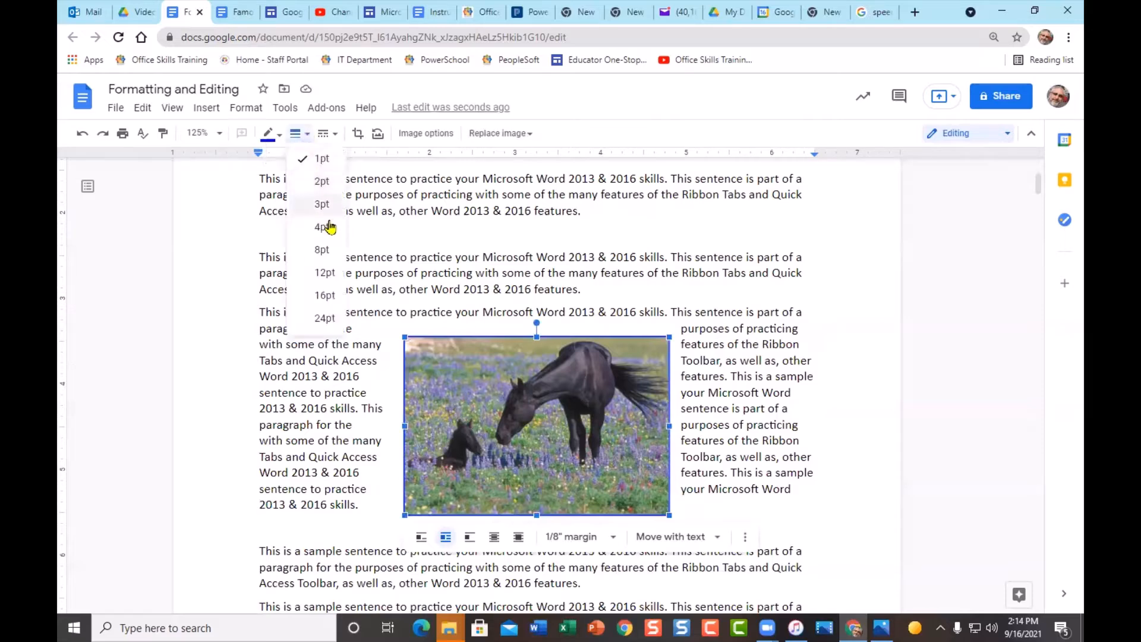
{"action": "left_click", "coordinate": [329, 226]}
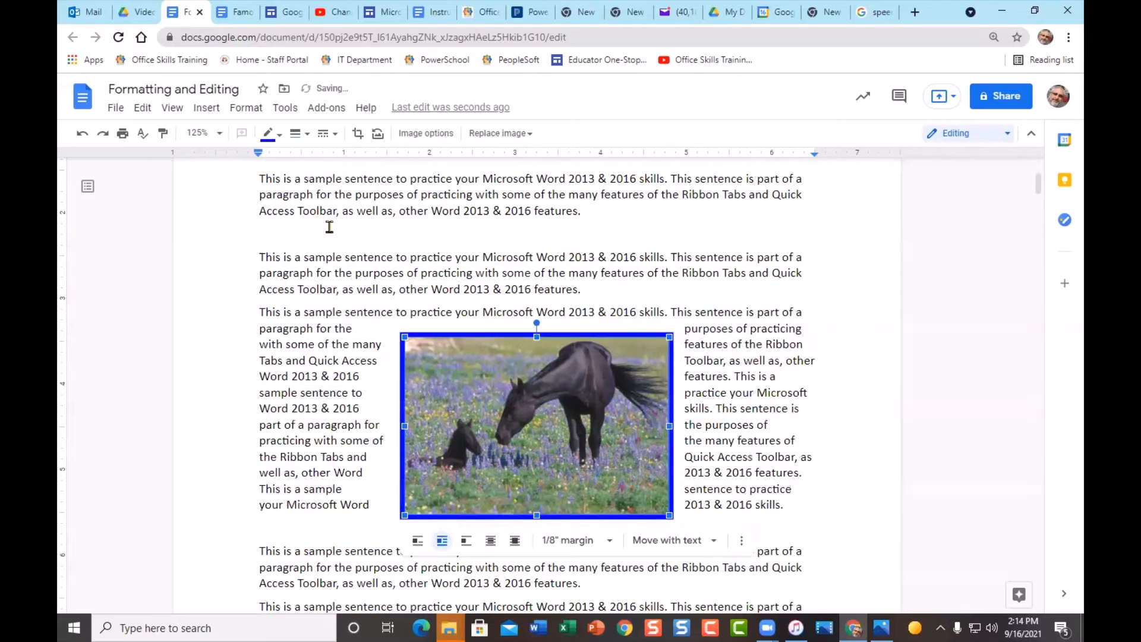
{"action": "left_click", "coordinate": [743, 424]}
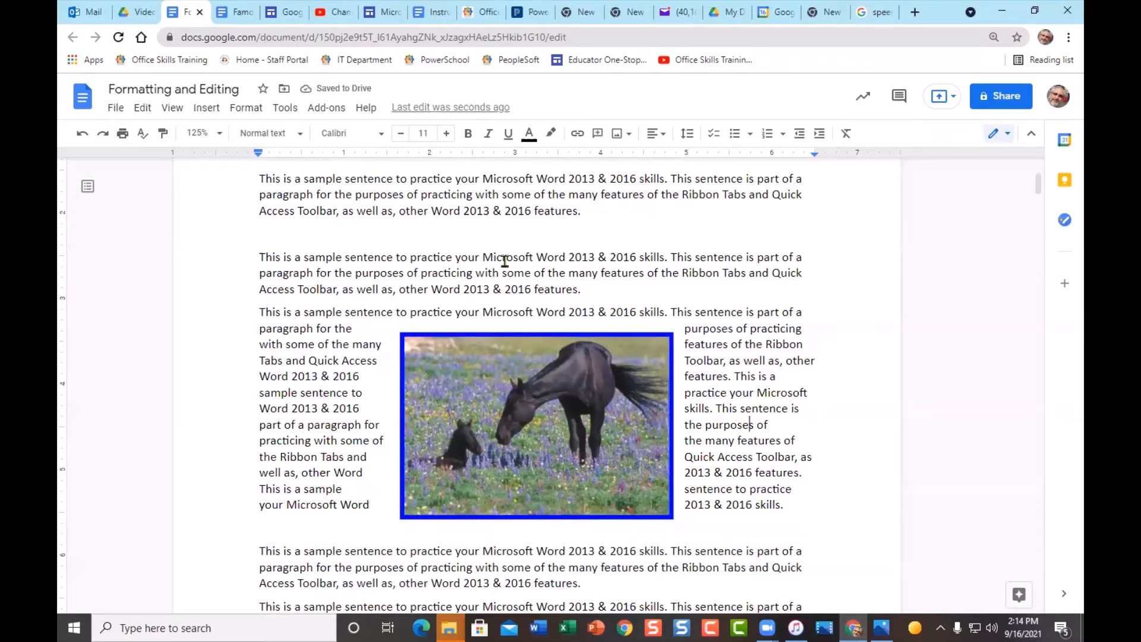
- Set the horse picture's border weight to 3pt
{"action": "left_click", "coordinate": [498, 413]}
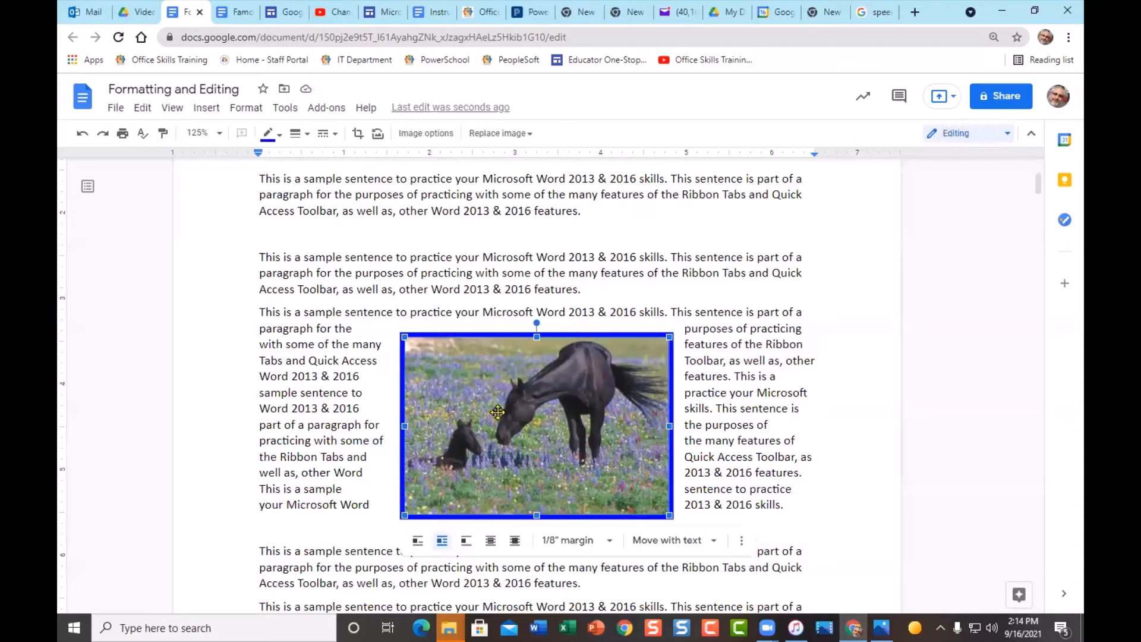
{"action": "left_click", "coordinate": [299, 133]}
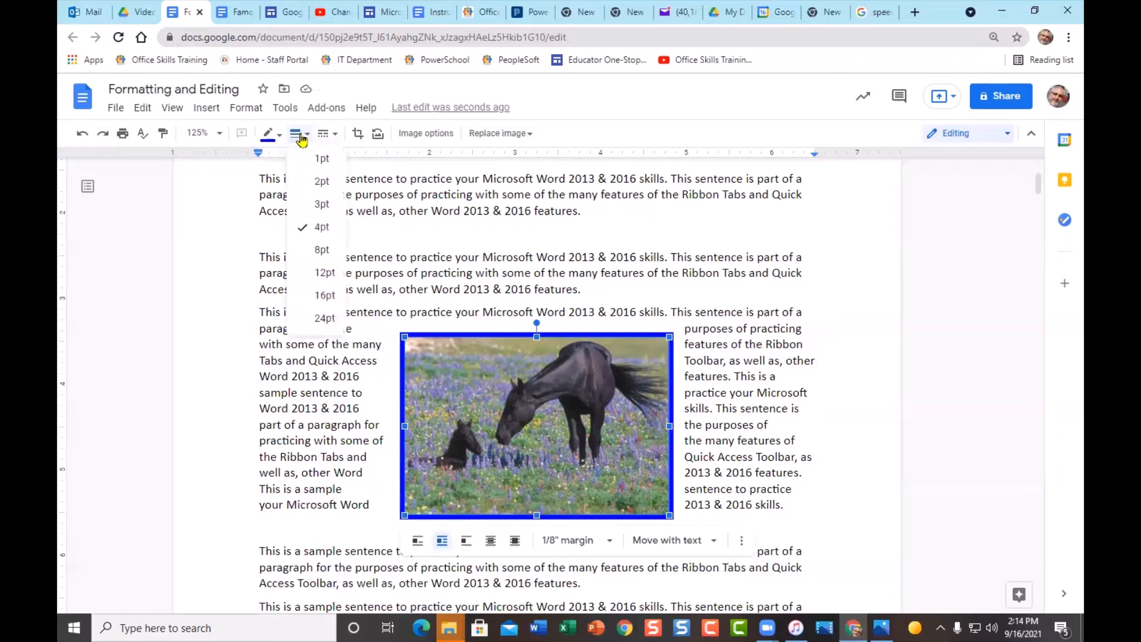
{"action": "left_click", "coordinate": [313, 207]}
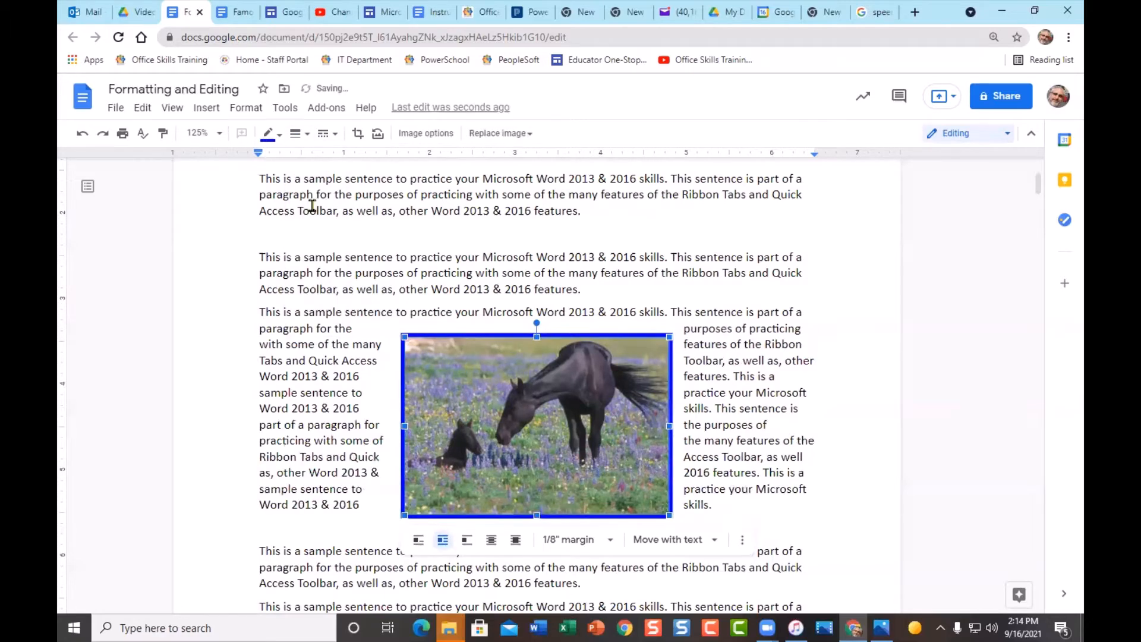
- Try the dotted and dashed border styles on the horse picture and return it to a solid line
{"action": "left_click", "coordinate": [337, 136]}
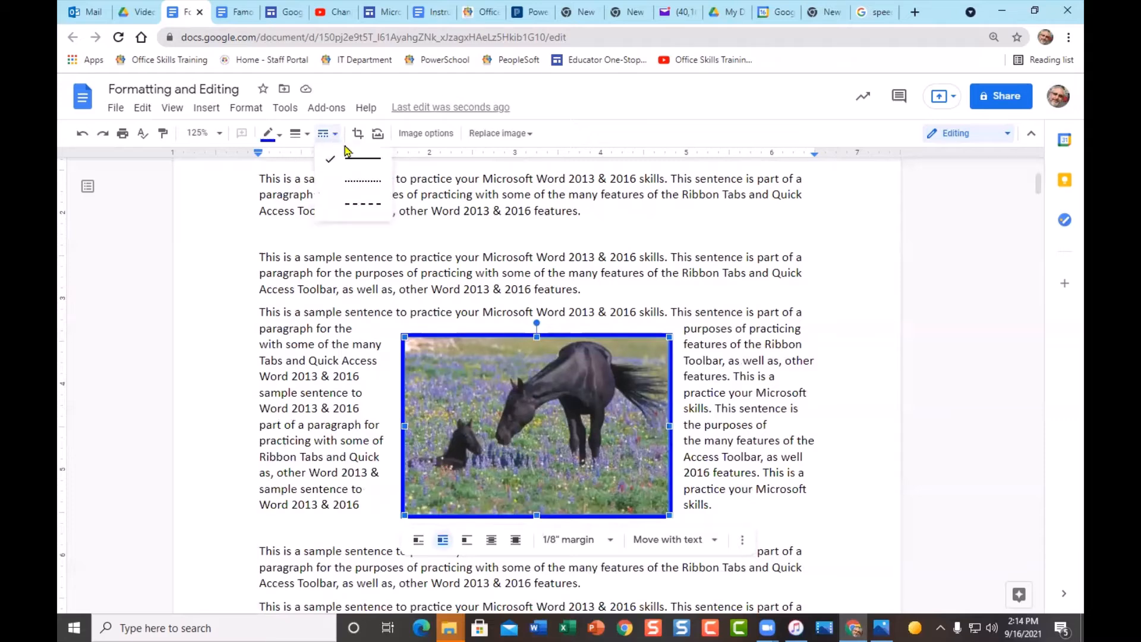
{"action": "left_click", "coordinate": [369, 181]}
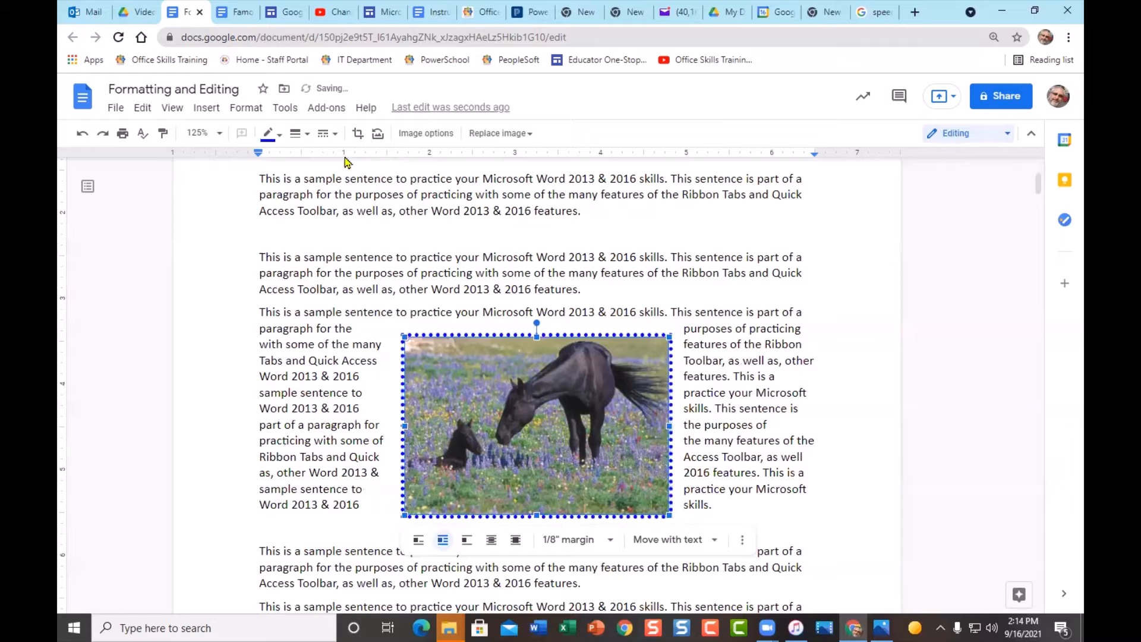
{"action": "left_click", "coordinate": [326, 133]}
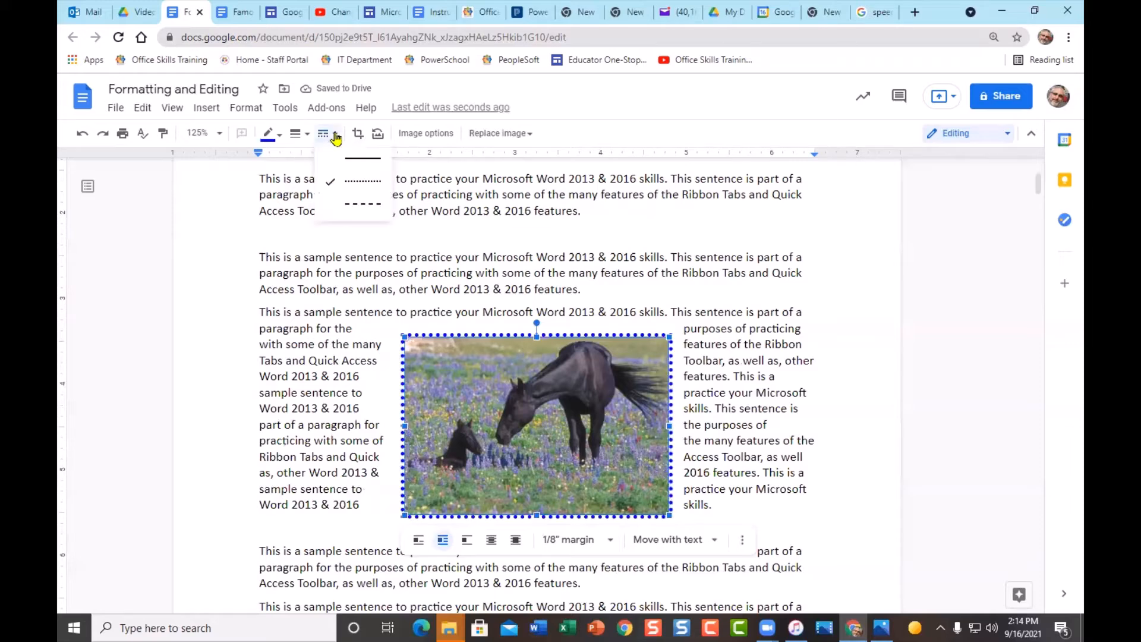
{"action": "left_click", "coordinate": [364, 205]}
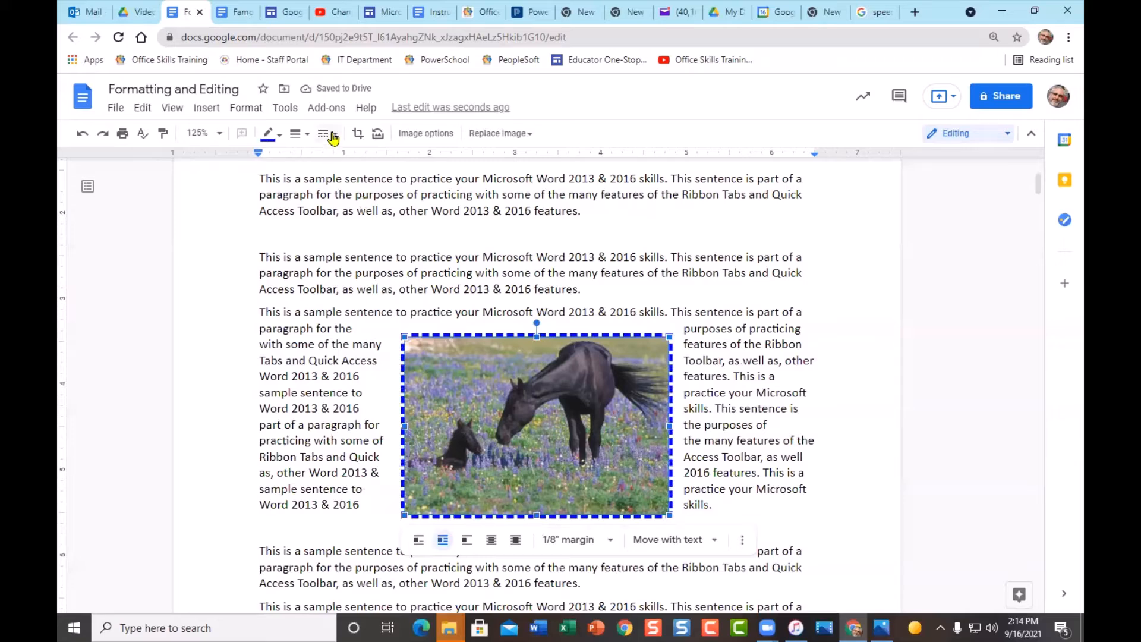
{"action": "left_click", "coordinate": [328, 134]}
{"action": "left_click", "coordinate": [354, 164]}
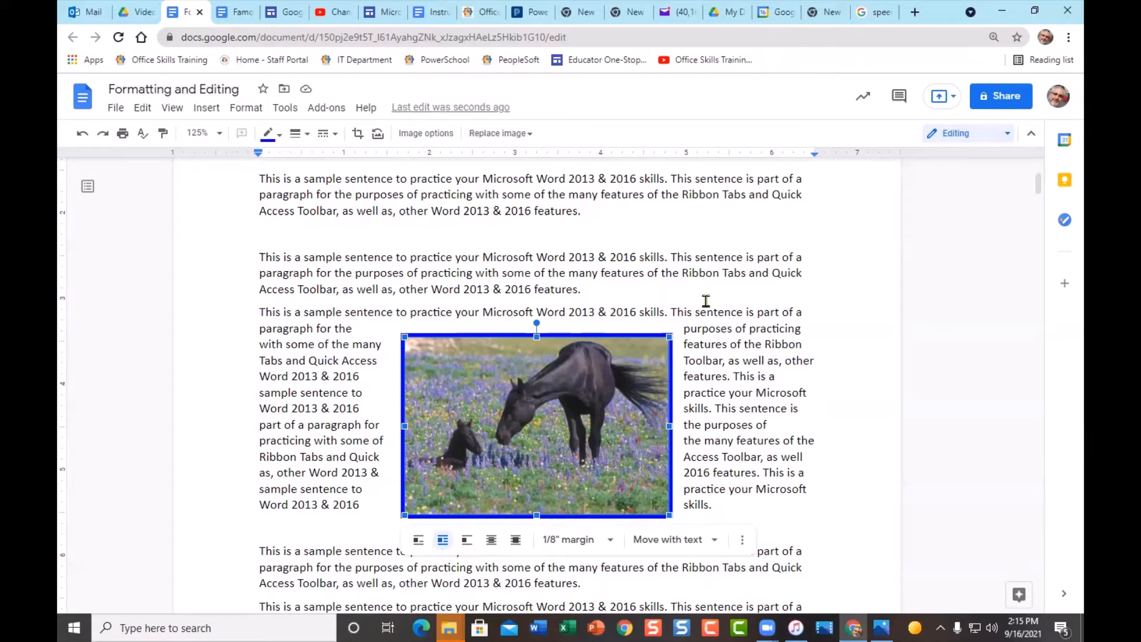
- Apply the dotted border style to the horse picture again, review the border weights and switch back to solid
{"action": "left_click", "coordinate": [336, 142]}
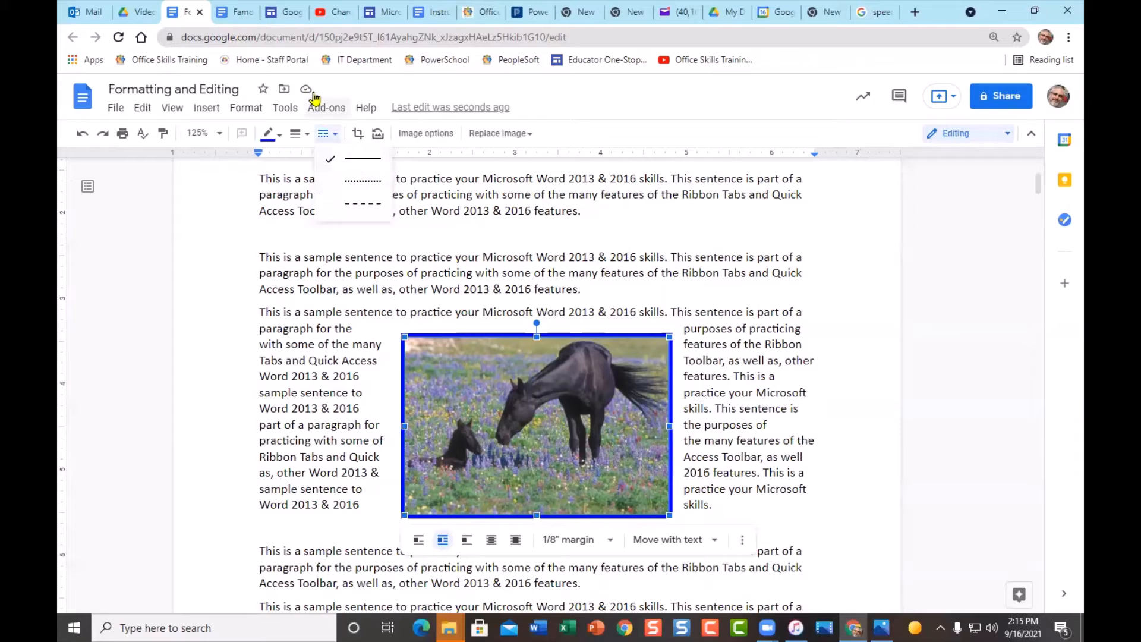
{"action": "left_click", "coordinate": [364, 180]}
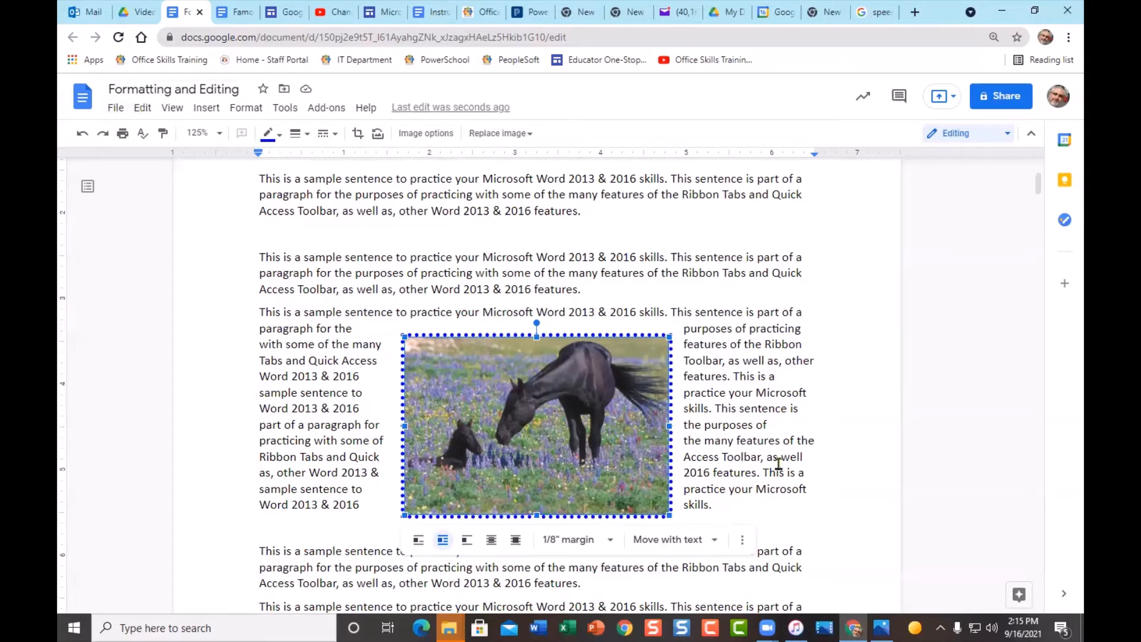
{"action": "left_click", "coordinate": [307, 137]}
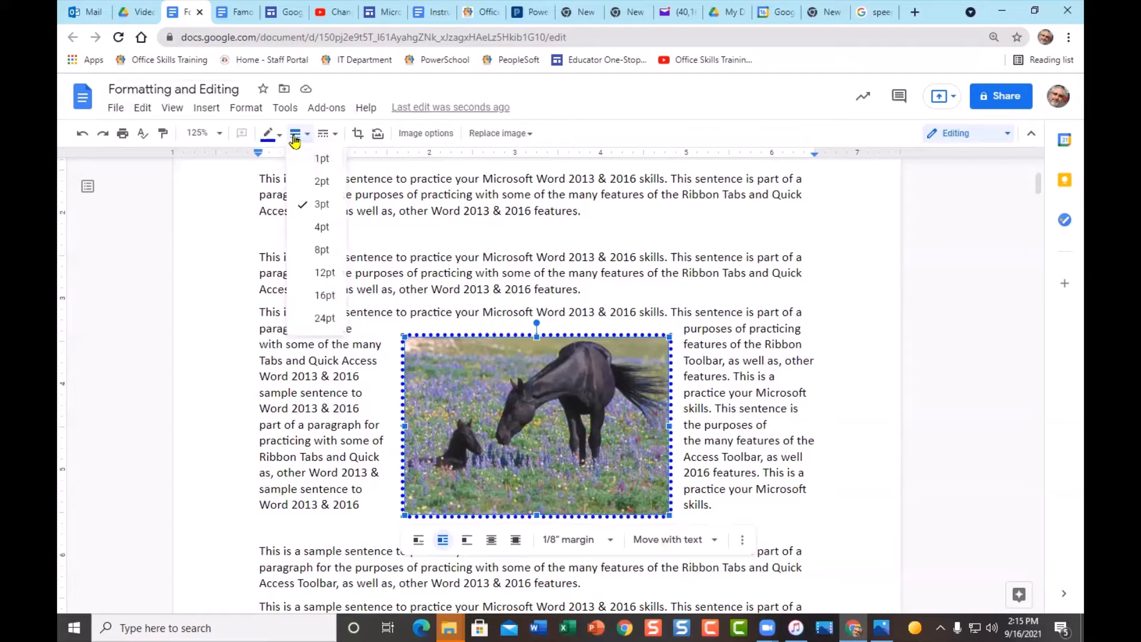
{"action": "left_click", "coordinate": [336, 136]}
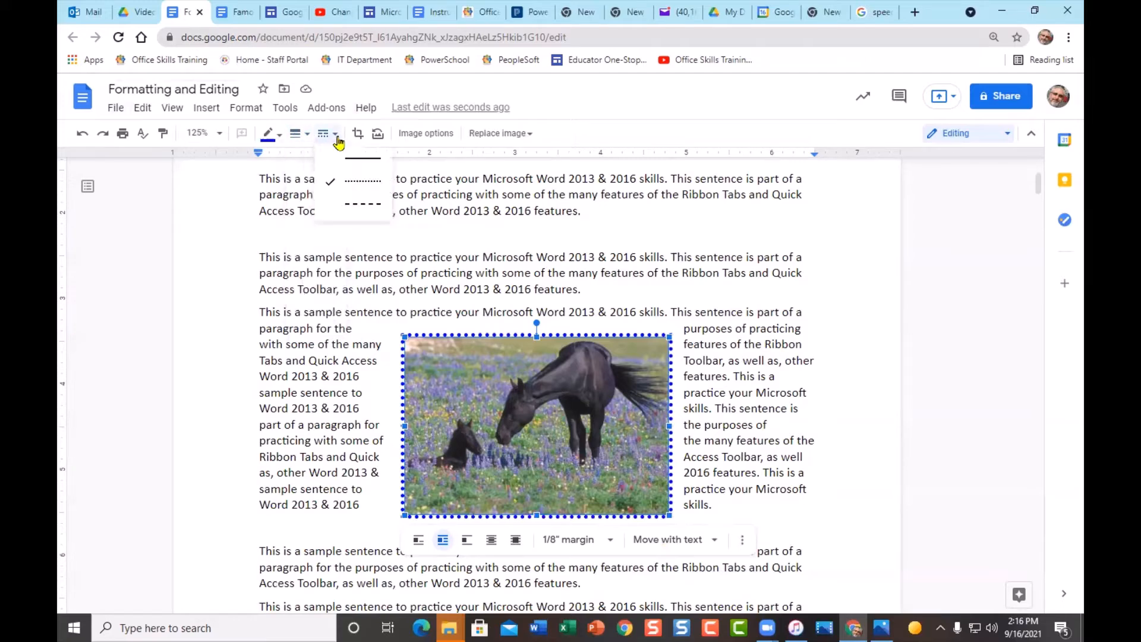
{"action": "left_click", "coordinate": [341, 162]}
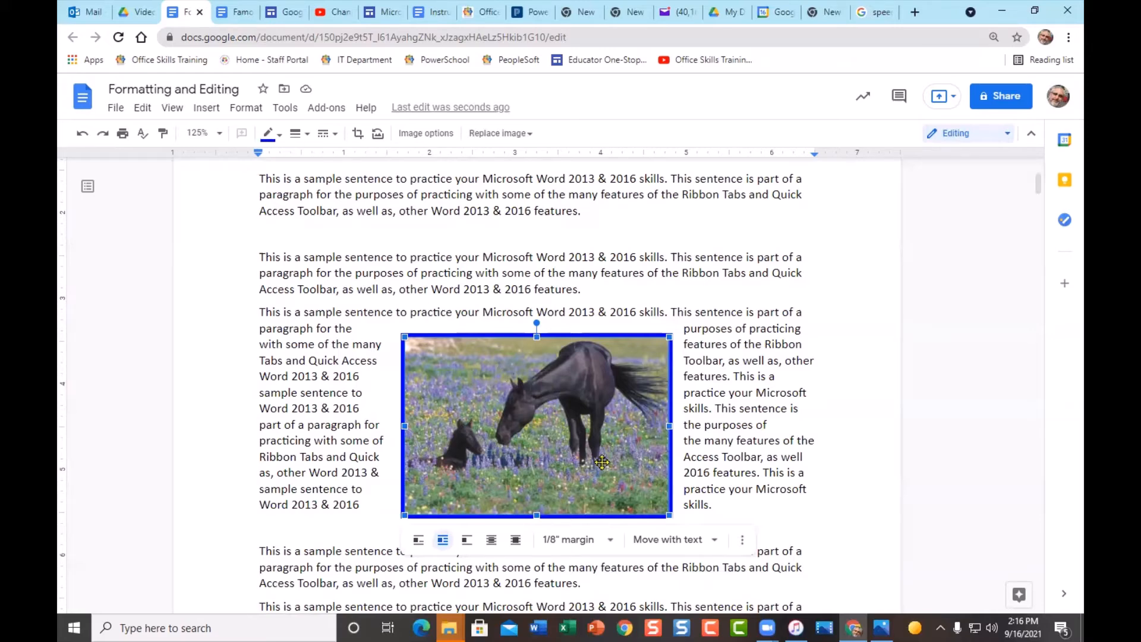
- Crop the horse picture from its left side and lower-right corner, cutting out the foal and keeping the adult horse
{"action": "left_click", "coordinate": [359, 136]}
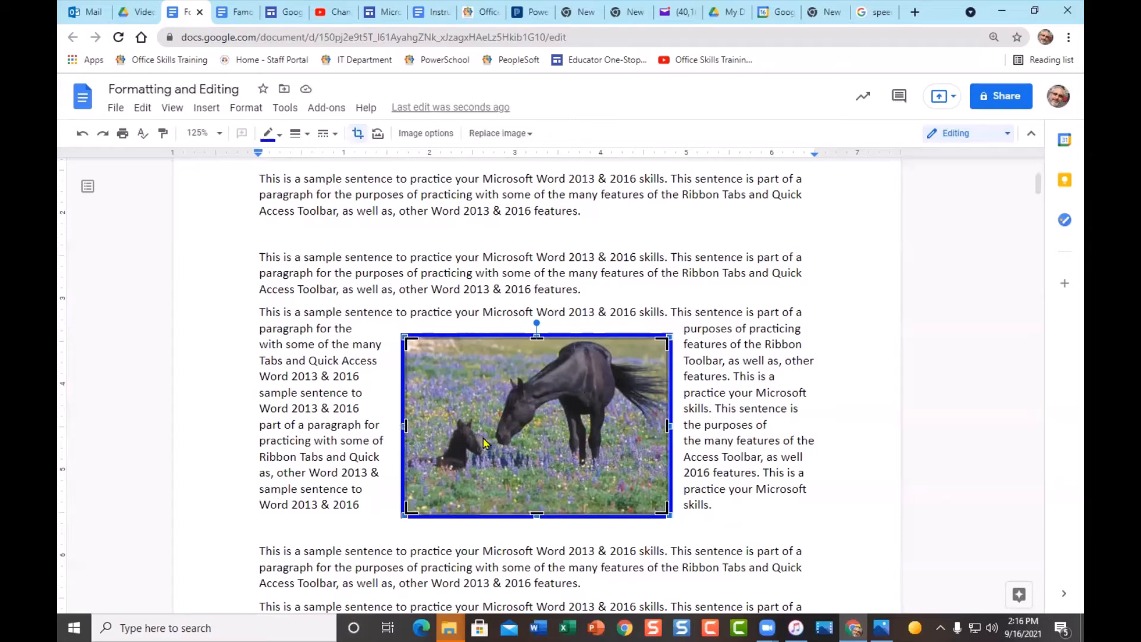
{"action": "mouse_move", "coordinate": [483, 438]}
{"action": "left_mouse_down"}
{"action": "mouse_move", "coordinate": [483, 452]}
{"action": "mouse_move", "coordinate": [483, 440]}
{"action": "left_mouse_up"}
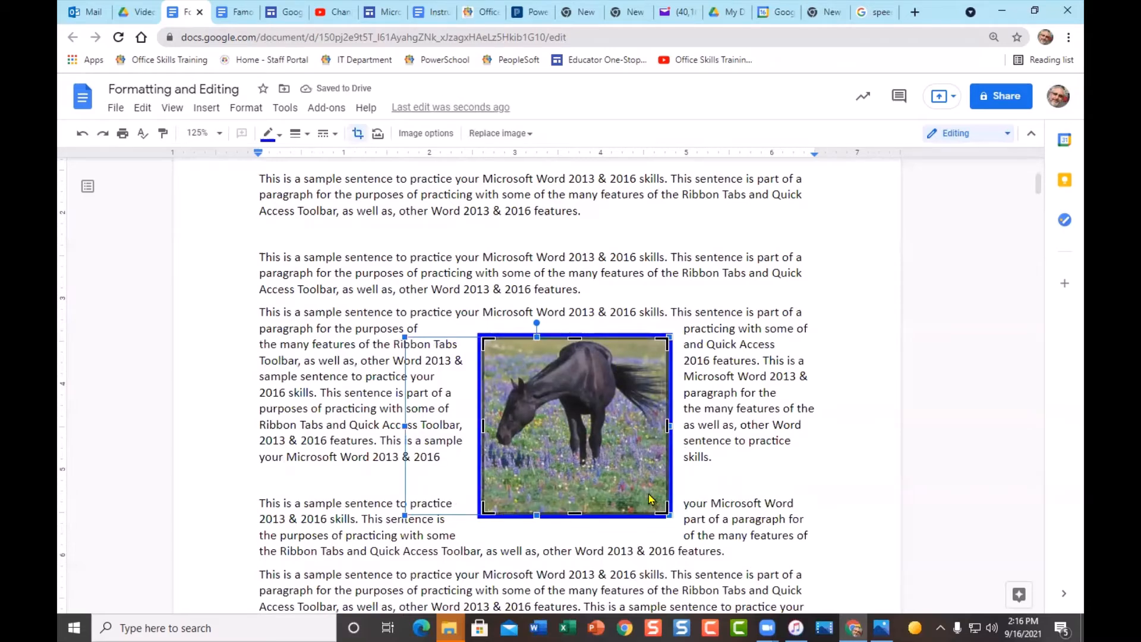
{"action": "left_click_drag", "start_coordinate": [632, 467], "coordinate": [634, 468]}
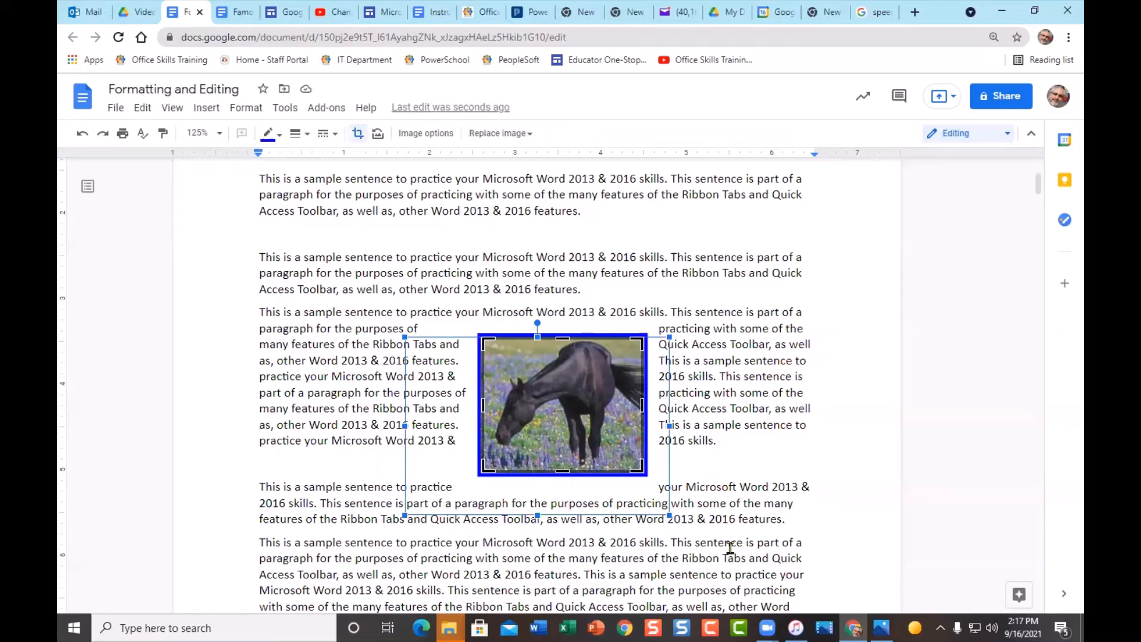
{"action": "left_click", "coordinate": [755, 424]}
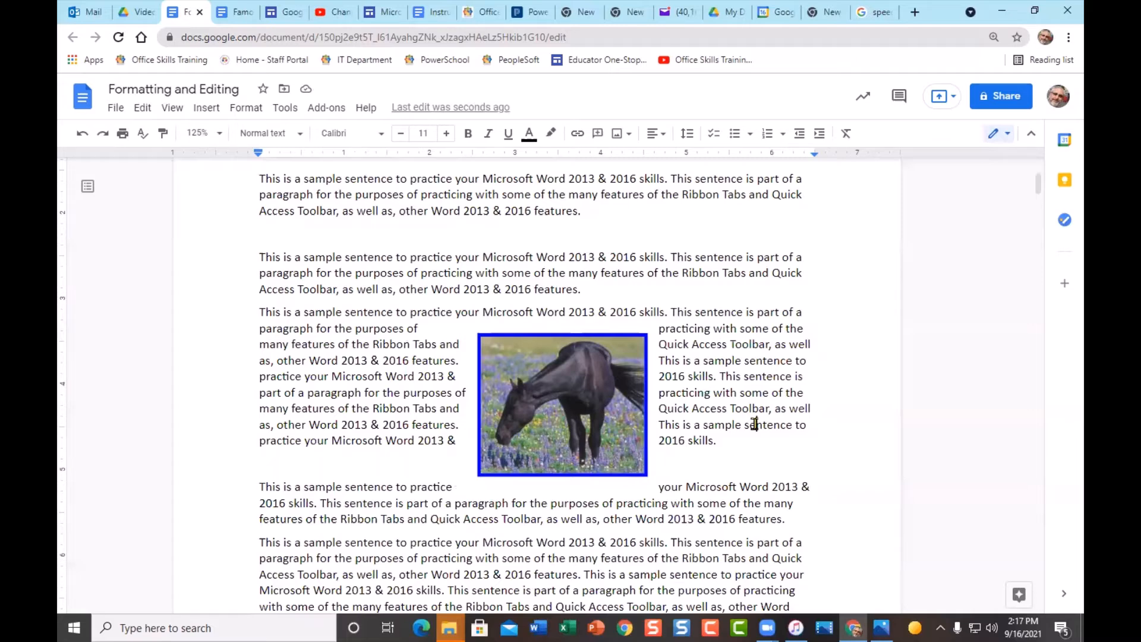
- Reset the cropped picture to its original appearance and enlarge it from its upper-left corner
{"action": "left_click", "coordinate": [596, 404]}
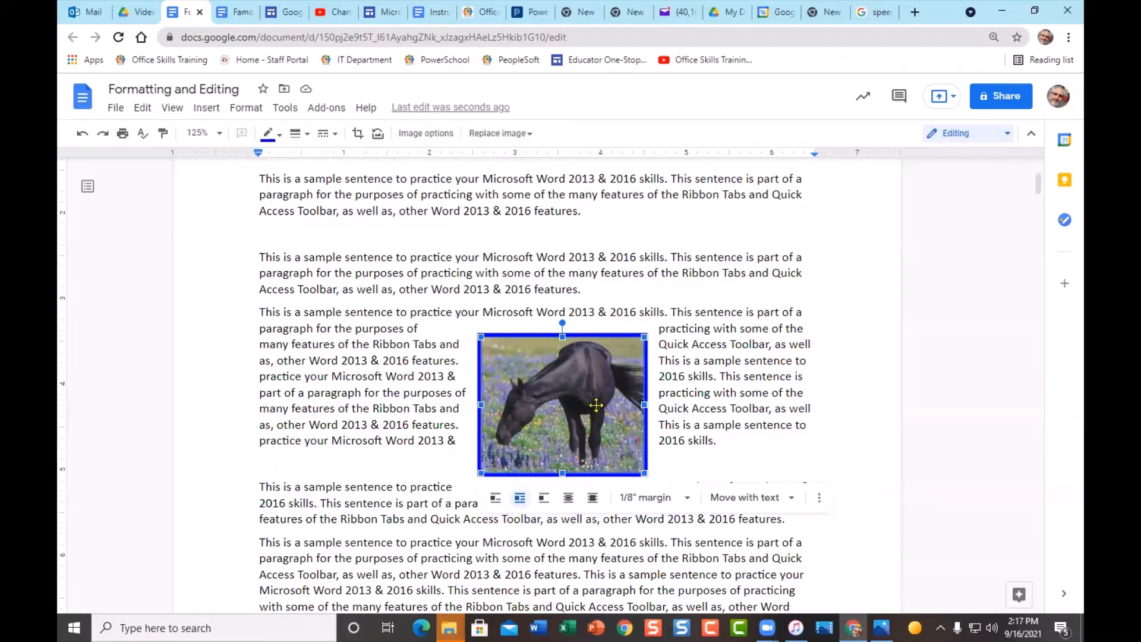
{"action": "left_click", "coordinate": [380, 135]}
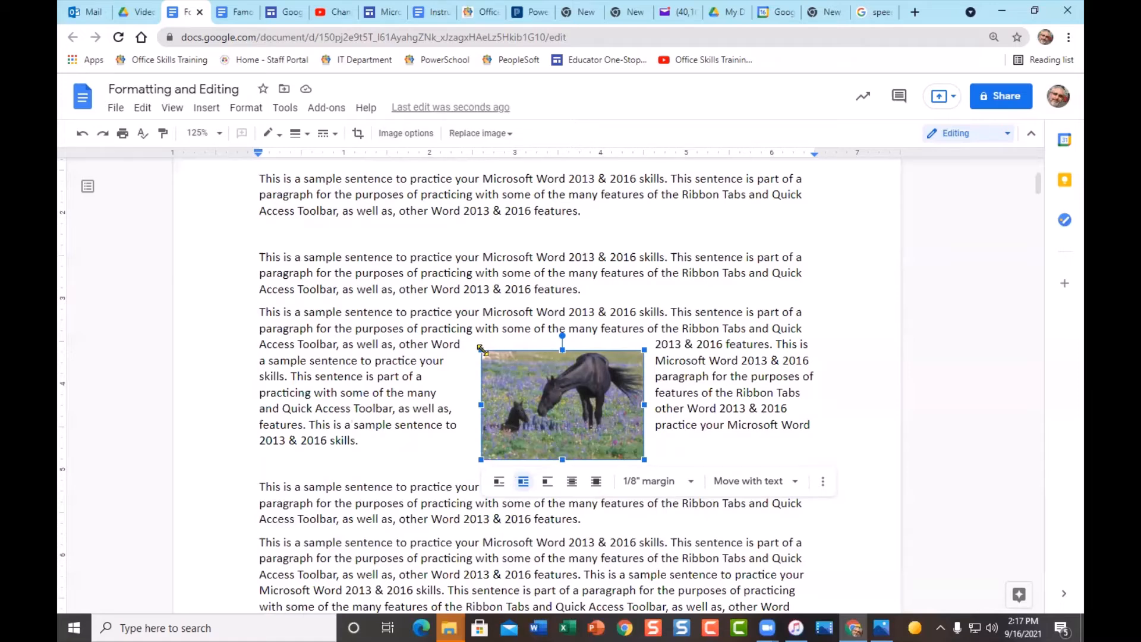
{"action": "left_click_drag", "start_coordinate": [482, 350], "coordinate": [428, 299]}
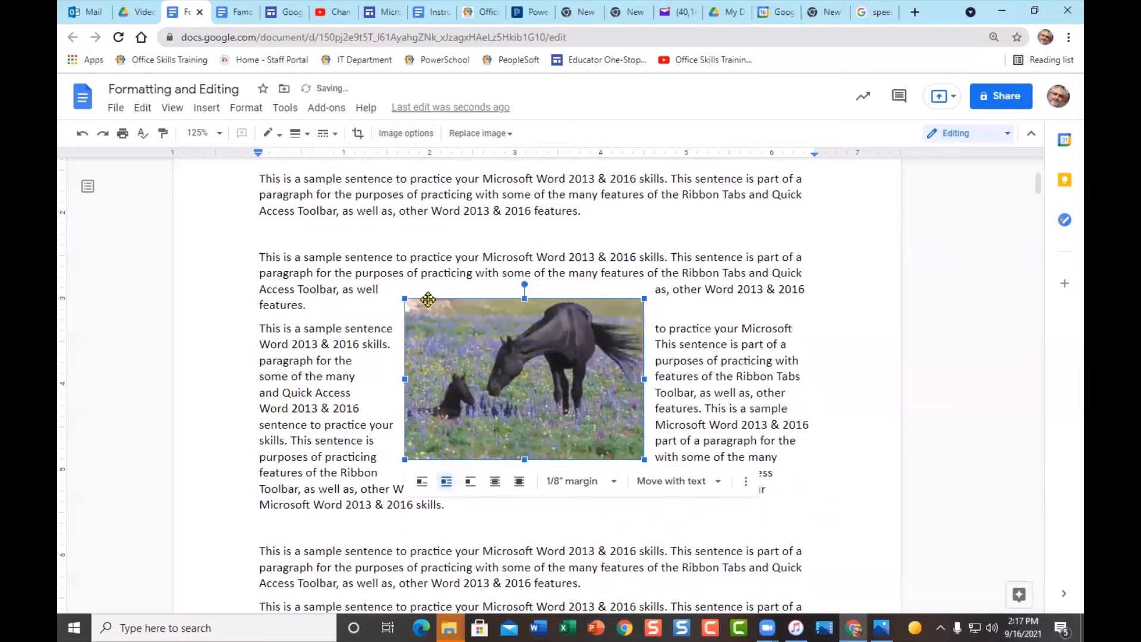
- Reapply a bright blue border to the reset picture, view it deselected and select the picture again
{"action": "left_click", "coordinate": [278, 134]}
{"action": "left_click", "coordinate": [385, 201]}
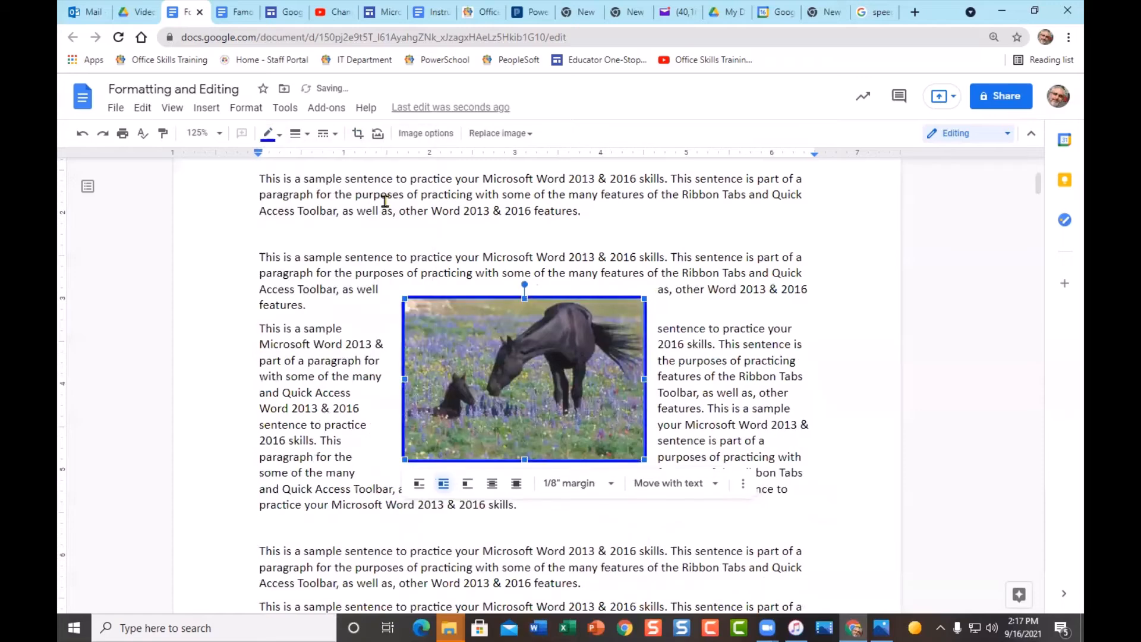
{"action": "left_click", "coordinate": [702, 375]}
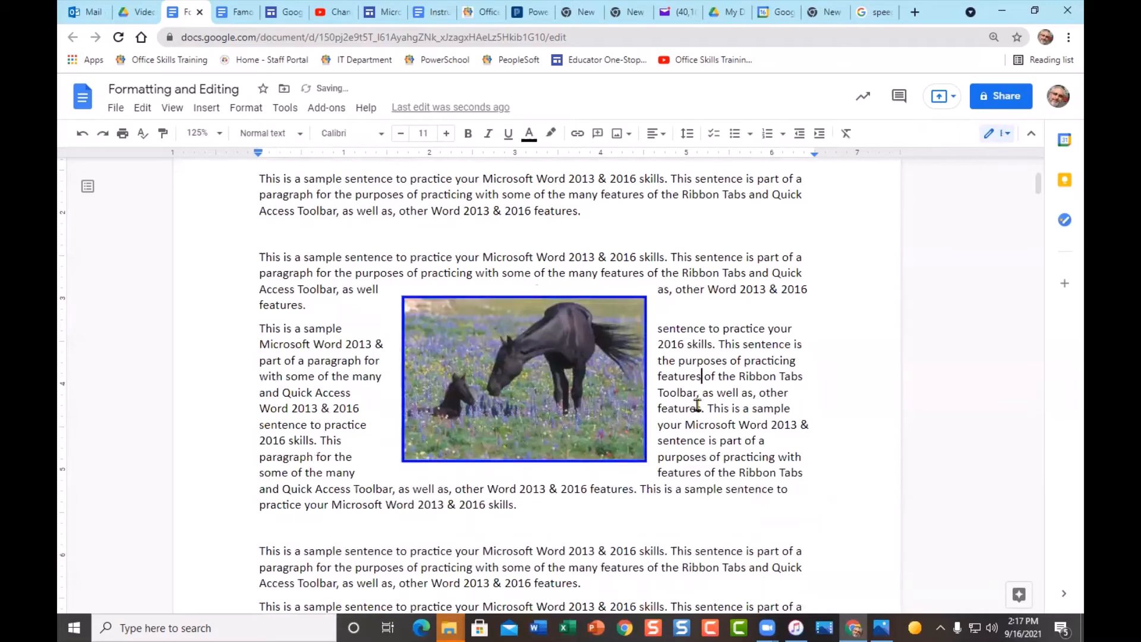
{"action": "left_click", "coordinate": [545, 387]}
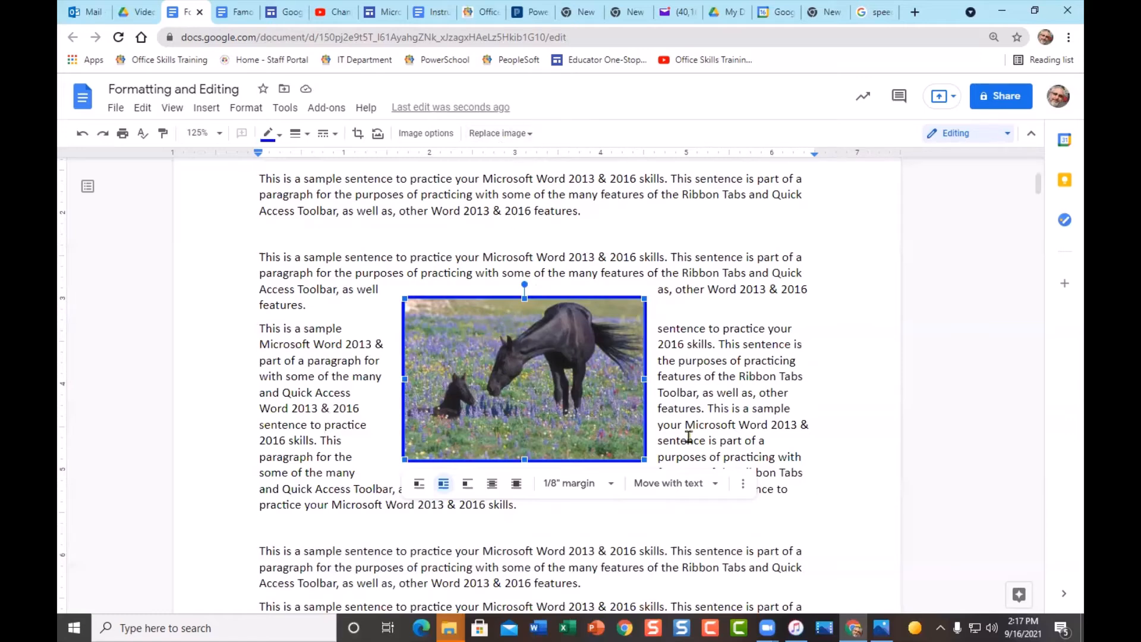
{"action": "scroll", "coordinate": [772, 468], "scroll_direction": "up", "scroll_amount": 4}
{"action": "scroll", "coordinate": [777, 470], "scroll_direction": "down", "scroll_amount": 10}
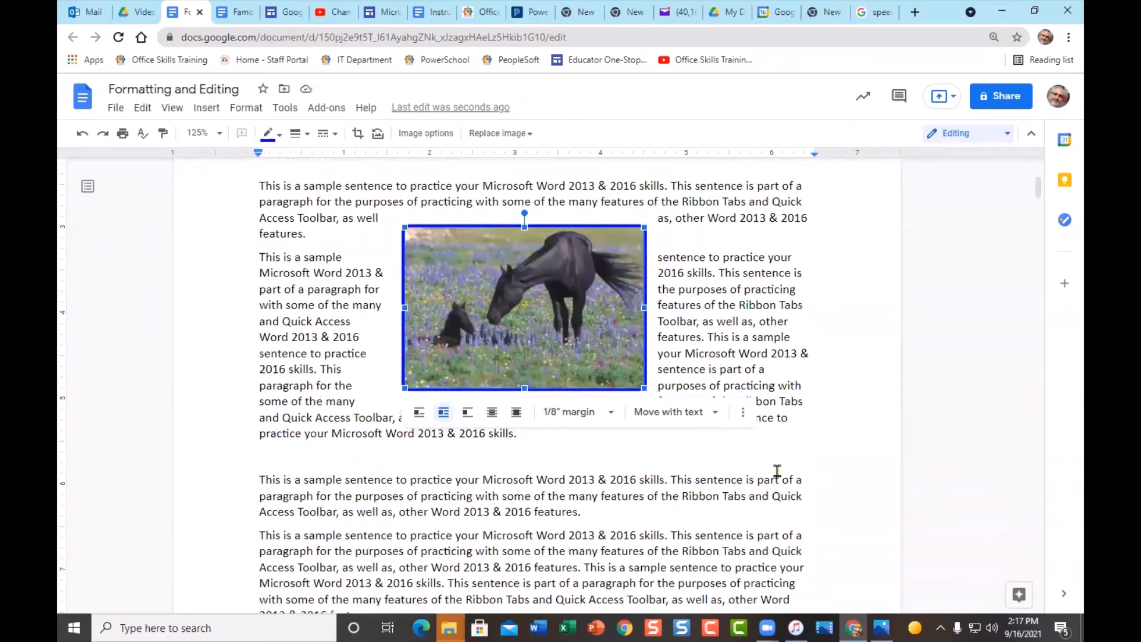
{"action": "scroll", "coordinate": [777, 470], "scroll_direction": "up", "scroll_amount": 6}
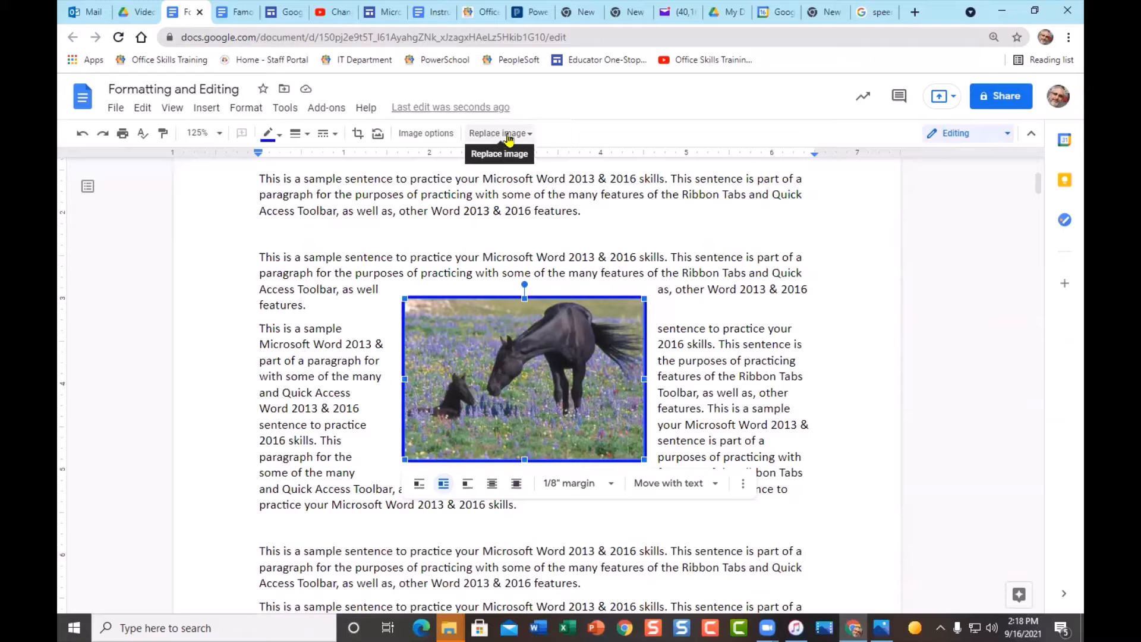
- Replace the picture with the brown horse grazing on grass from a web image search for "horse"
{"action": "left_click", "coordinate": [532, 135]}
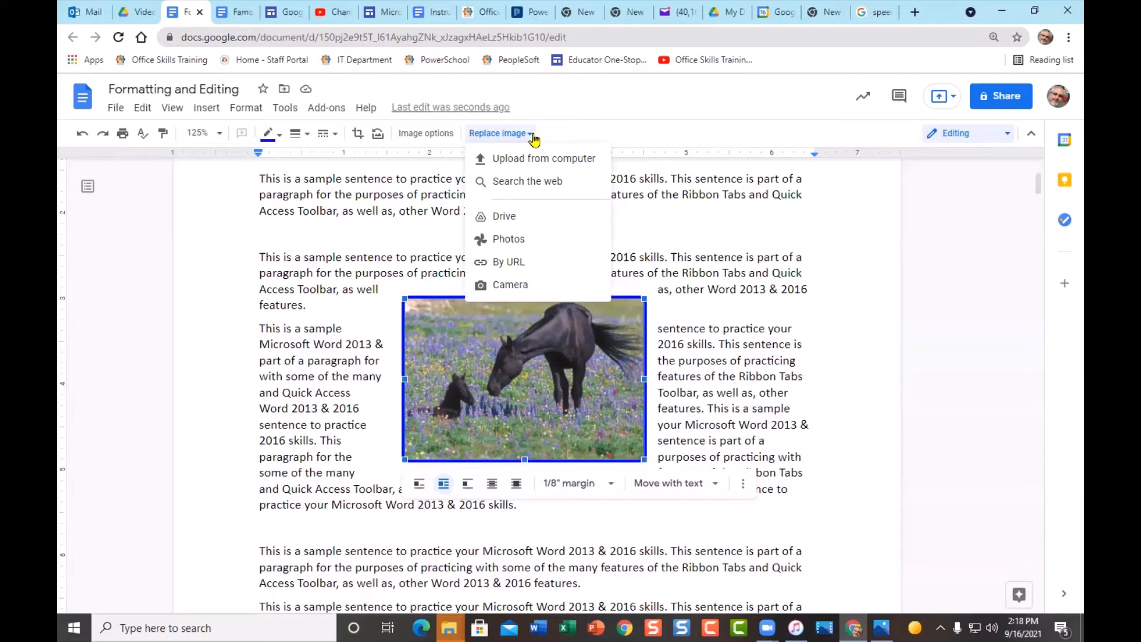
{"action": "left_click", "coordinate": [559, 184]}
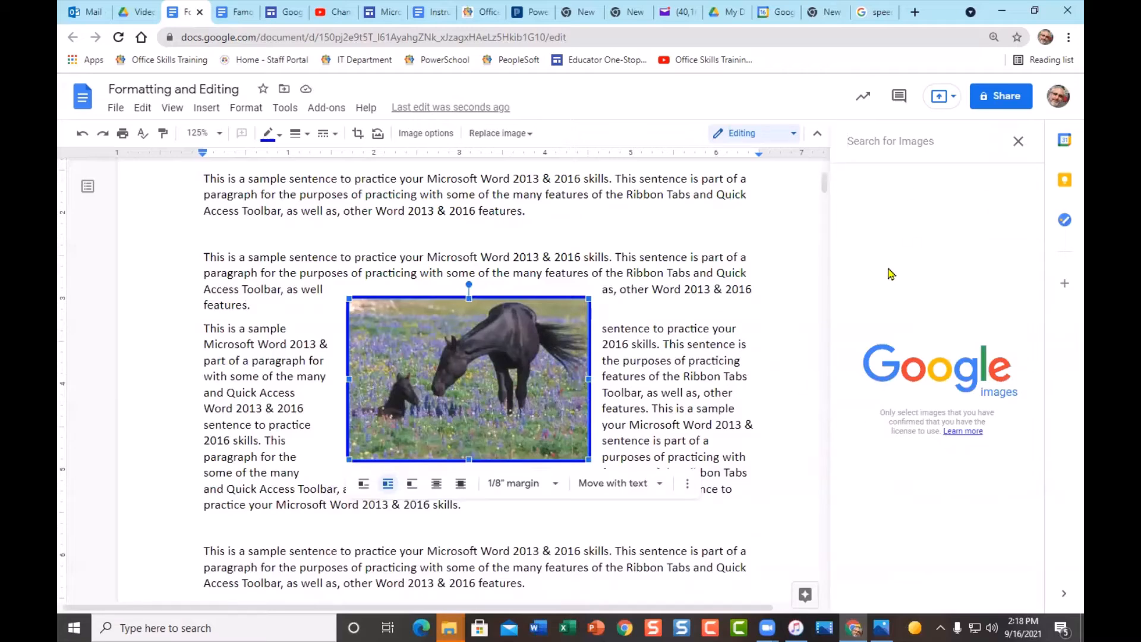
{"action": "type", "text": "horse"}
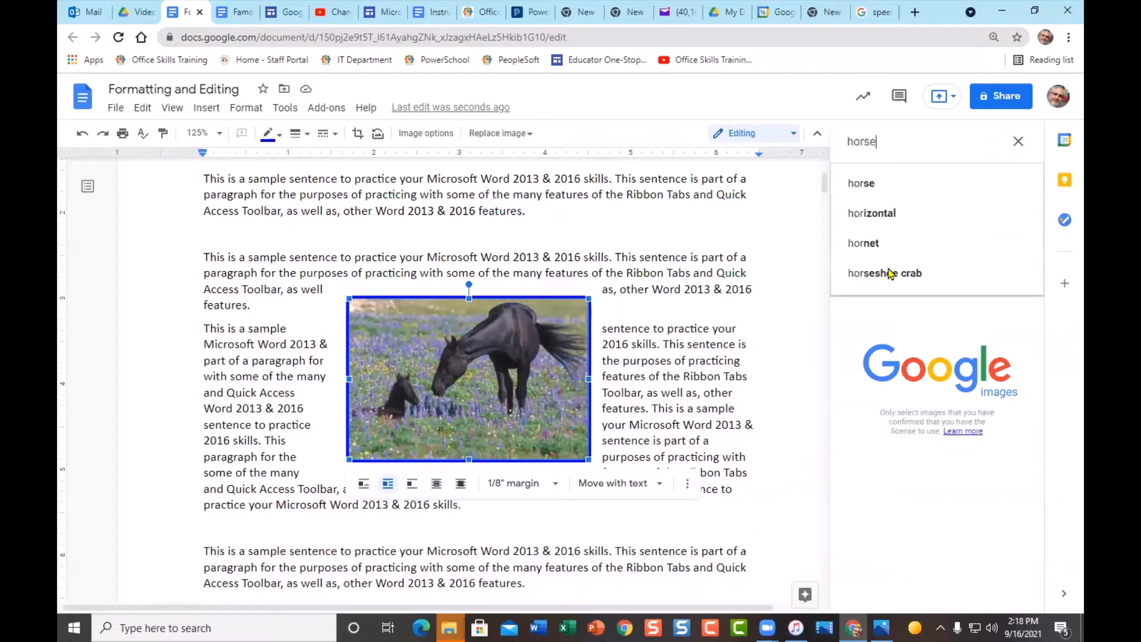
{"action": "key", "text": "Return"}
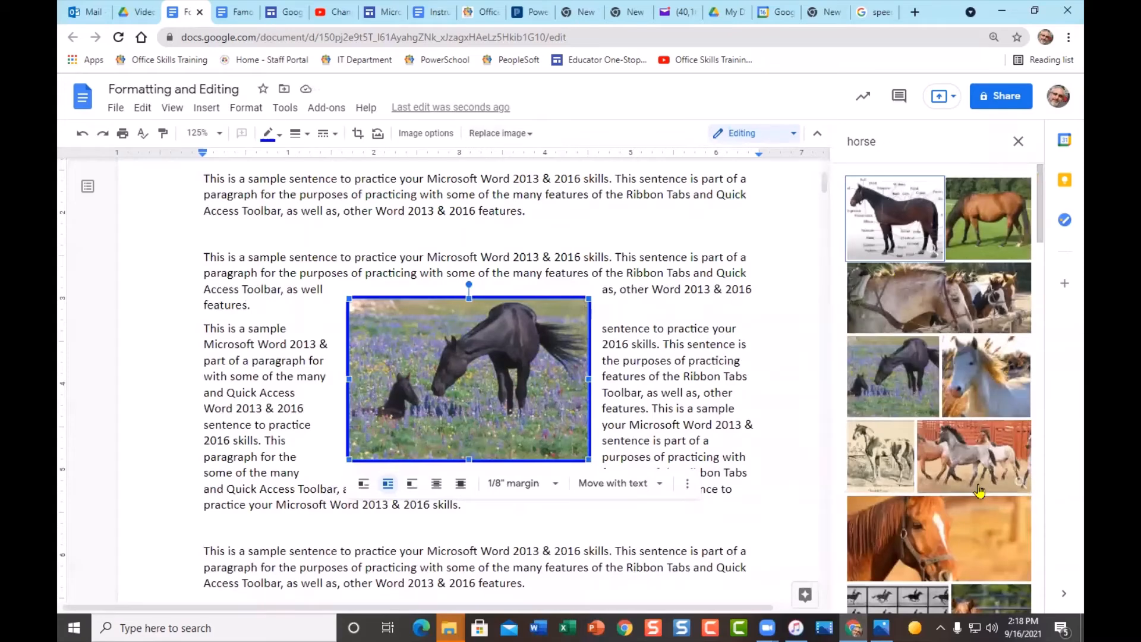
{"action": "scroll", "coordinate": [987, 475], "scroll_direction": "down", "scroll_amount": 3}
{"action": "scroll", "coordinate": [987, 492], "scroll_direction": "down", "scroll_amount": 6}
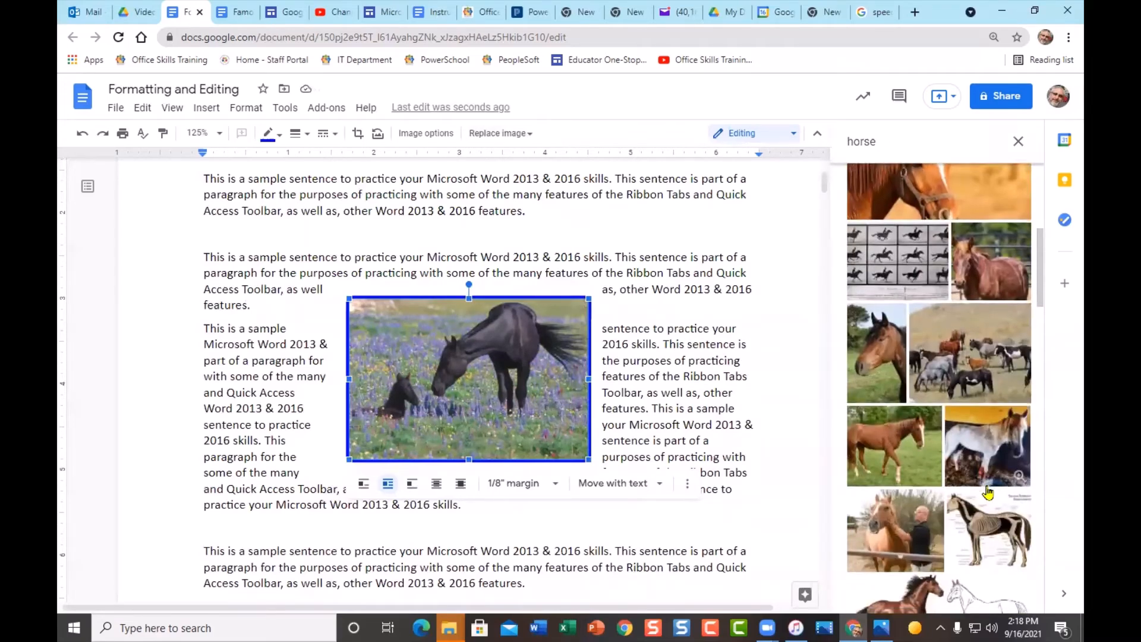
{"action": "scroll", "coordinate": [988, 492], "scroll_direction": "up", "scroll_amount": 5}
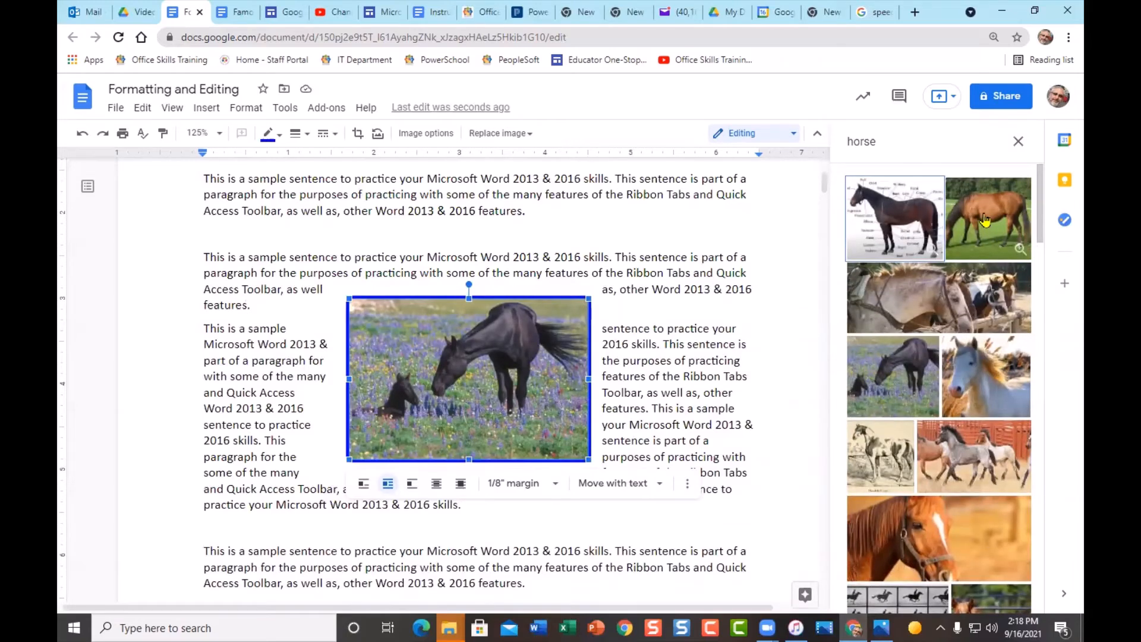
{"action": "left_click", "coordinate": [983, 216]}
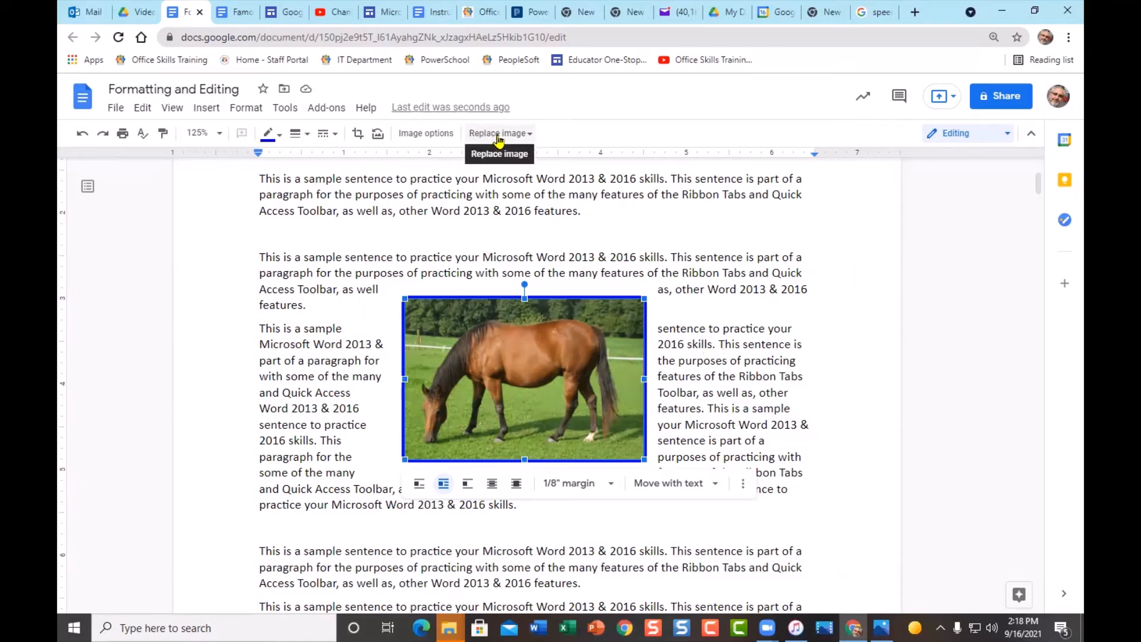
- Review the available sources for replacing the image and undo the replacement with the brown horse
{"action": "left_click", "coordinate": [518, 135]}
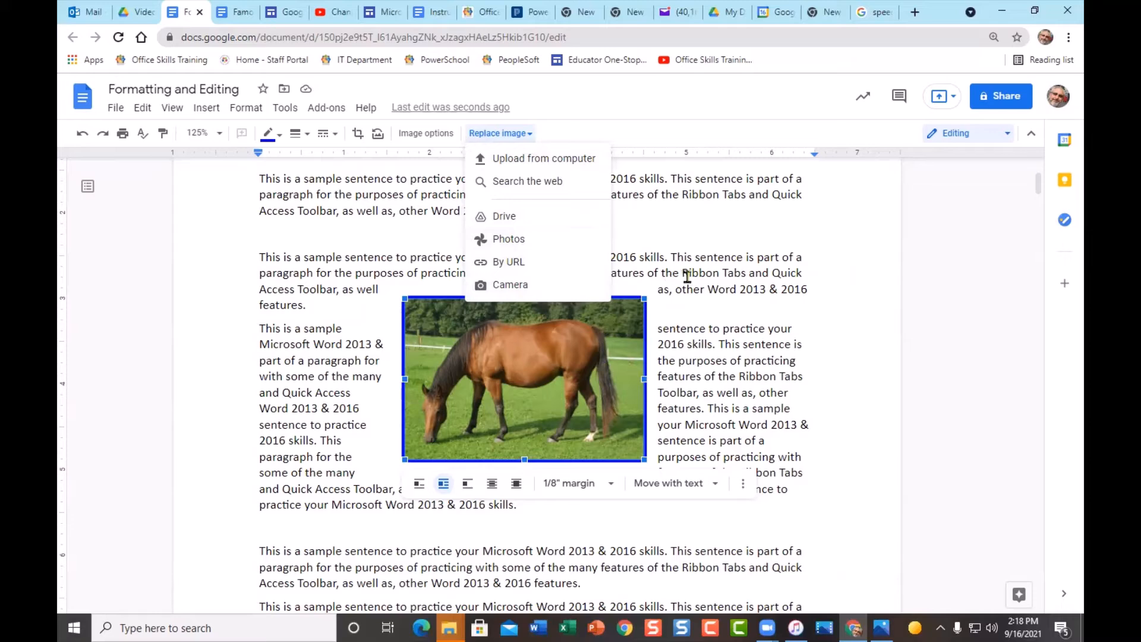
{"action": "left_click", "coordinate": [688, 275]}
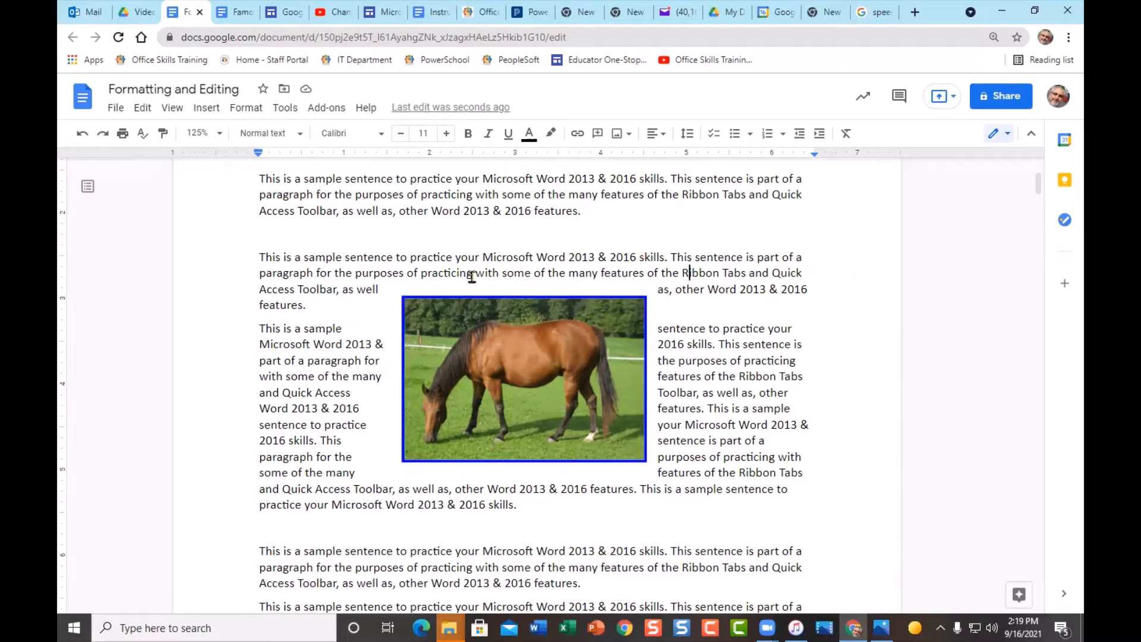
{"action": "left_click", "coordinate": [83, 136]}
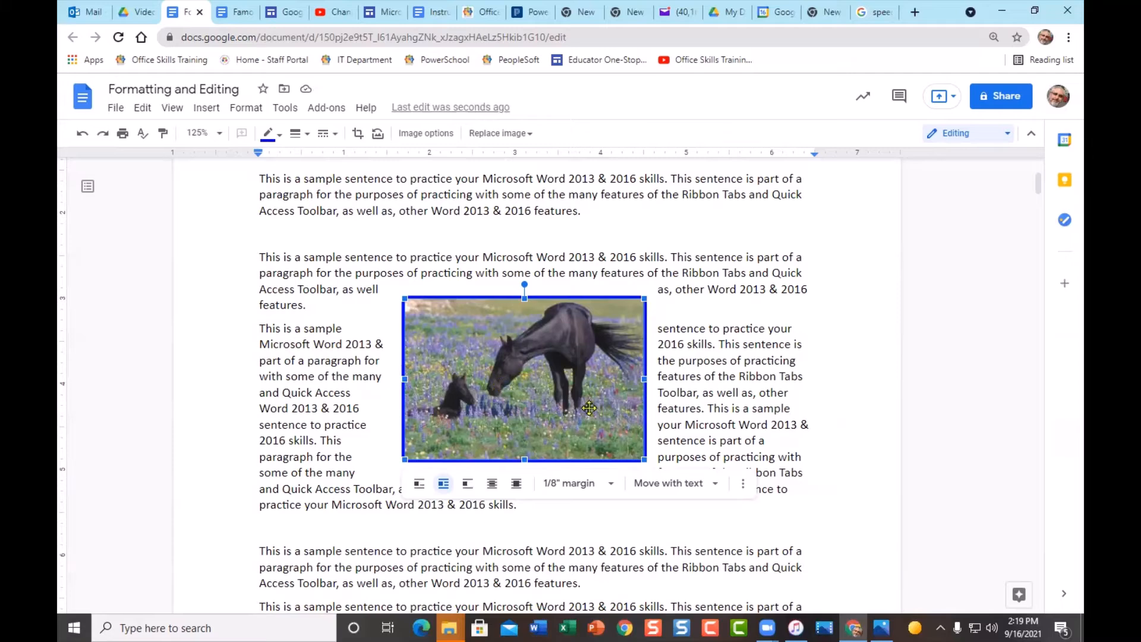
- Open the full image options for the horse picture and expand its size and rotation settings
{"action": "left_click", "coordinate": [745, 487]}
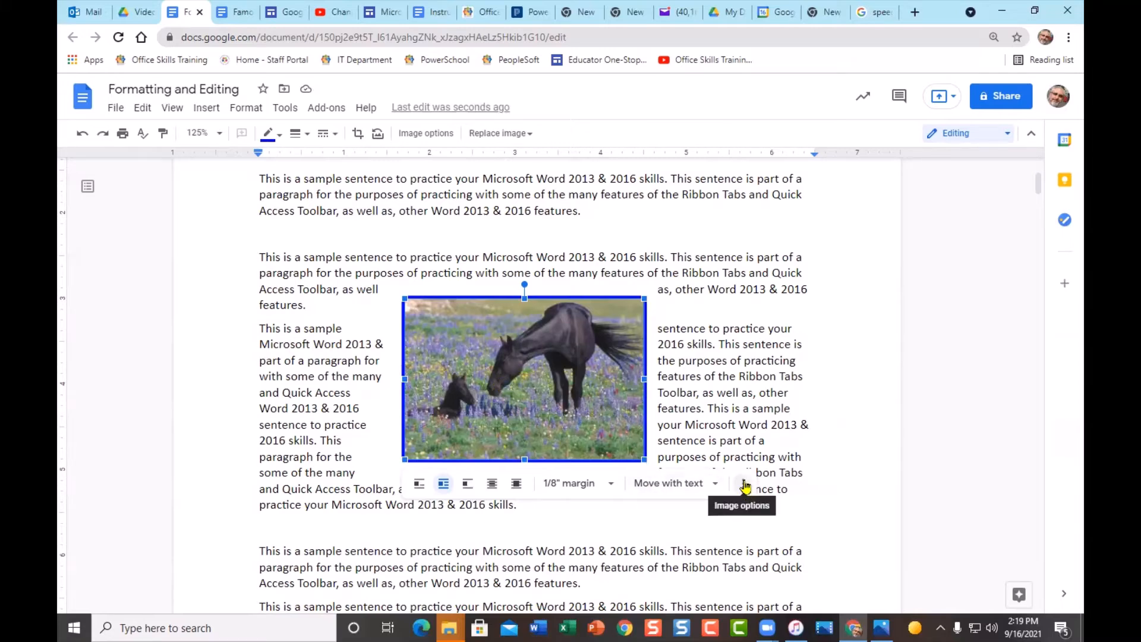
{"action": "left_click", "coordinate": [745, 486]}
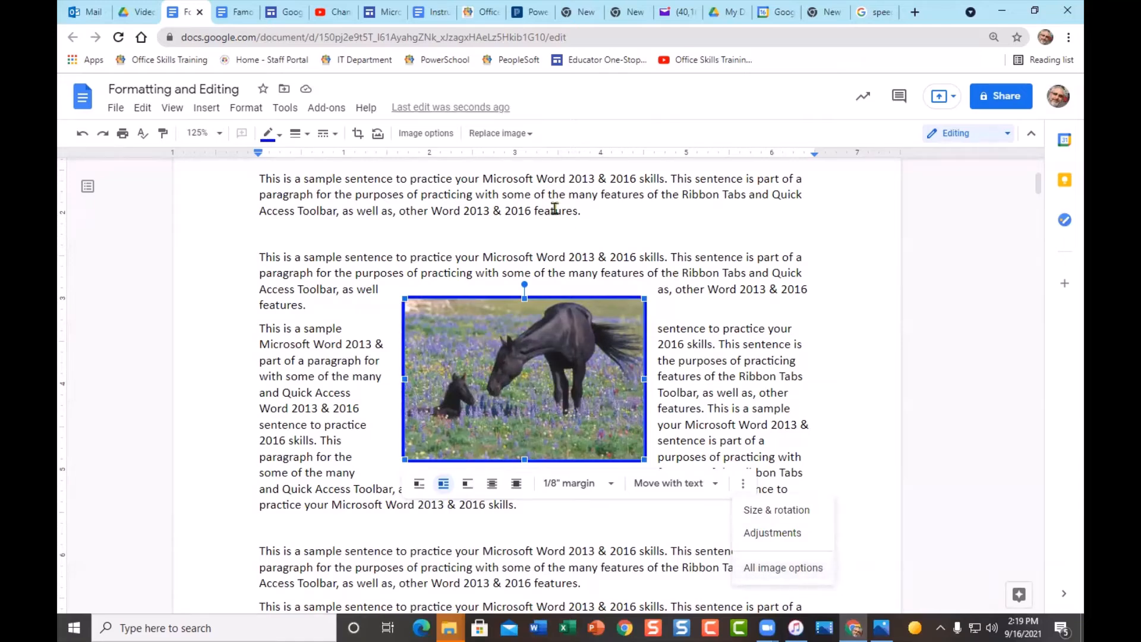
{"action": "left_click", "coordinate": [420, 136]}
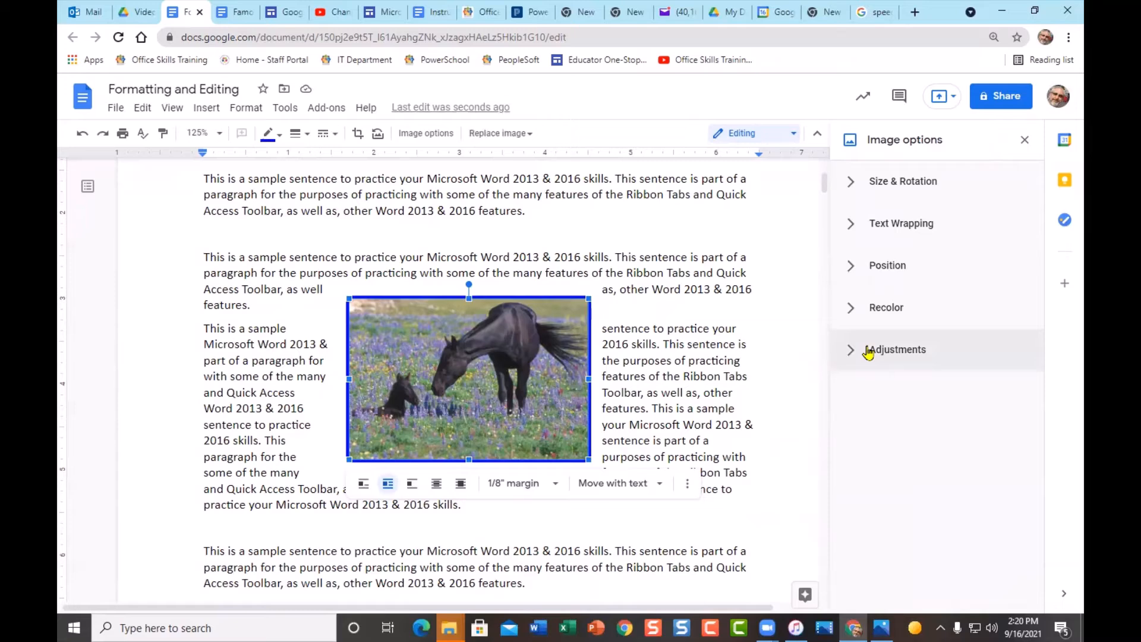
{"action": "left_click", "coordinate": [853, 186]}
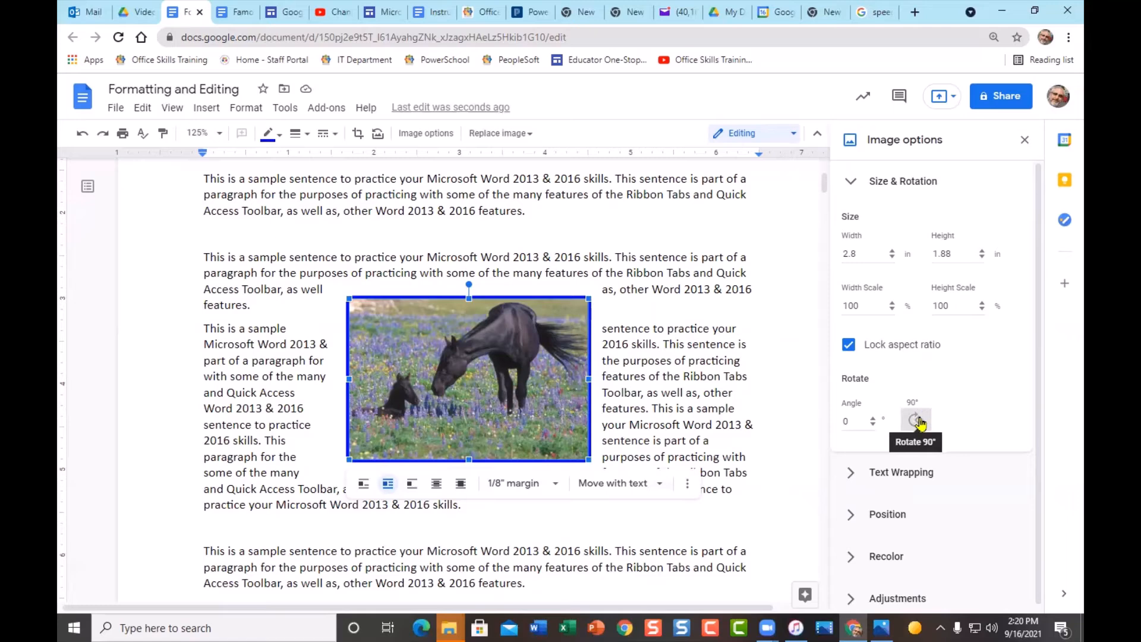
- Rotate the horse picture clockwise in one-degree increments to an angle of 13°
{"action": "left_click", "coordinate": [873, 419]}
{"action": "left_click", "coordinate": [873, 419]}
{"action": "left_click", "coordinate": [873, 419]}
{"action": "left_click", "coordinate": [873, 418]}
{"action": "left_click", "coordinate": [873, 418]}
{"action": "left_click", "coordinate": [873, 418]}
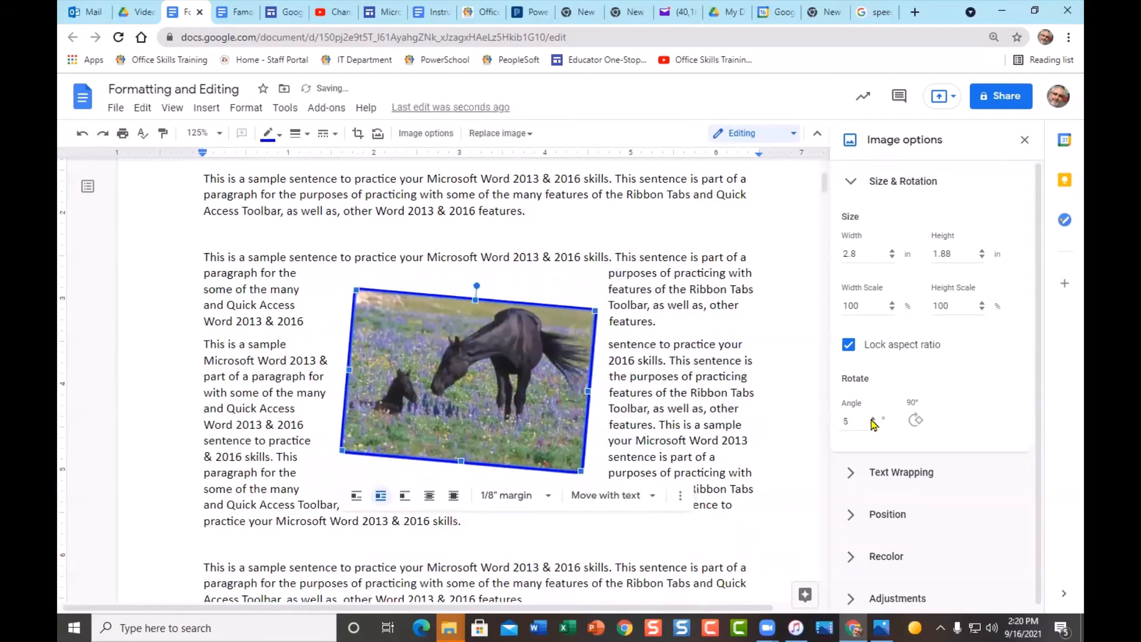
{"action": "left_click", "coordinate": [873, 418]}
{"action": "left_click", "coordinate": [873, 419]}
{"action": "left_click", "coordinate": [873, 418]}
{"action": "left_click", "coordinate": [873, 418]}
{"action": "left_click", "coordinate": [873, 419]}
{"action": "left_click", "coordinate": [873, 418]}
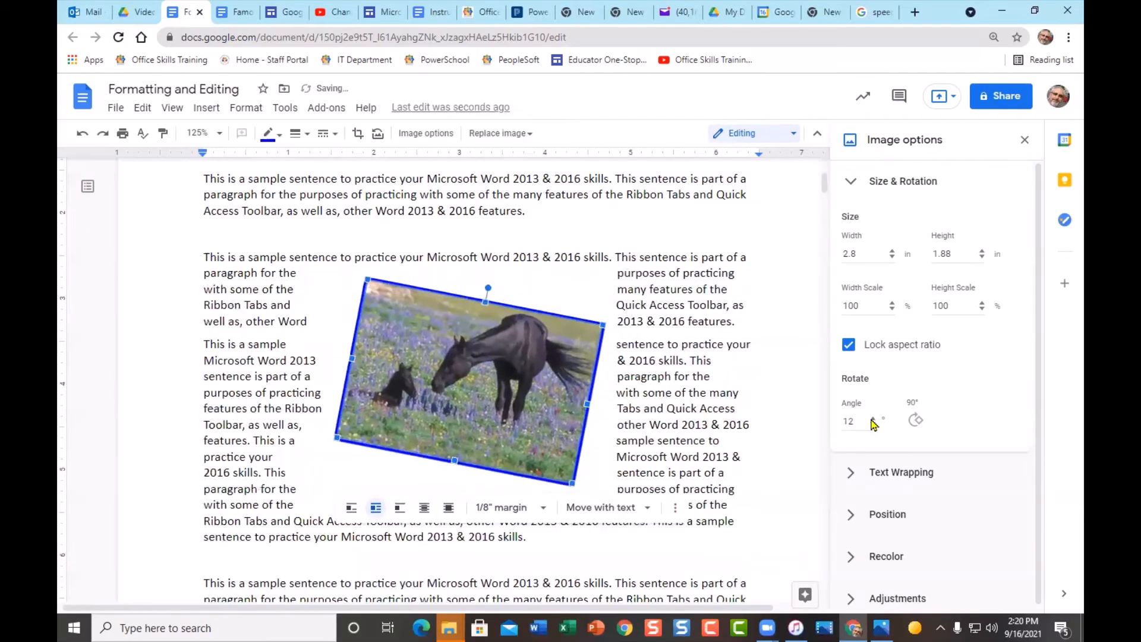
{"action": "left_click", "coordinate": [873, 419]}
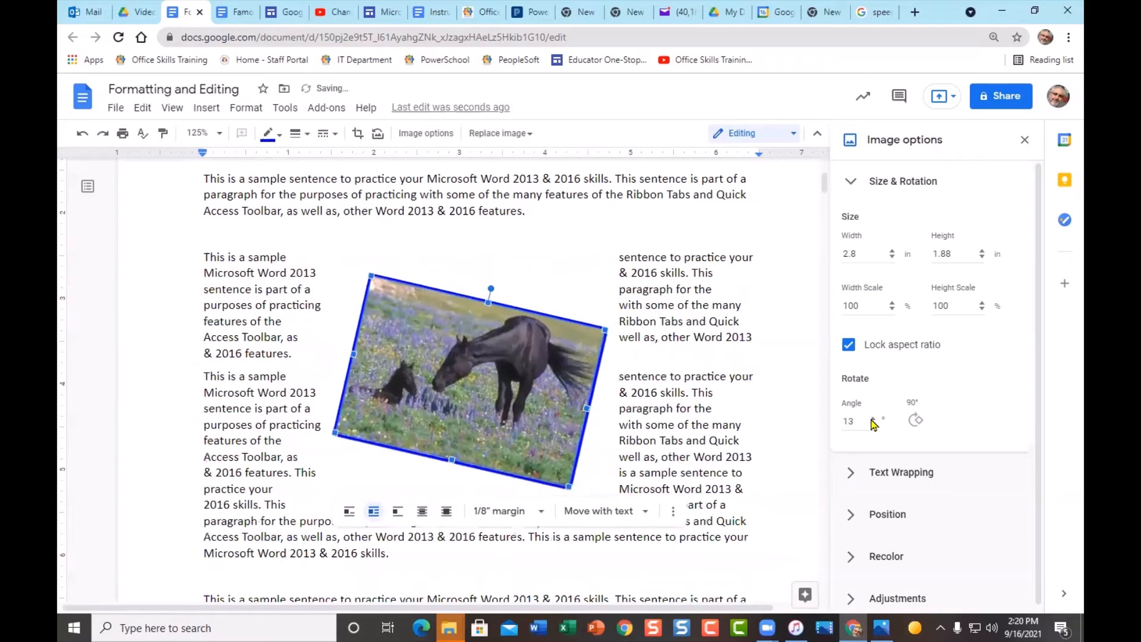
- Rotate the picture a further 90° and reduce its angle in one-degree increments to 90°
{"action": "left_click", "coordinate": [915, 421]}
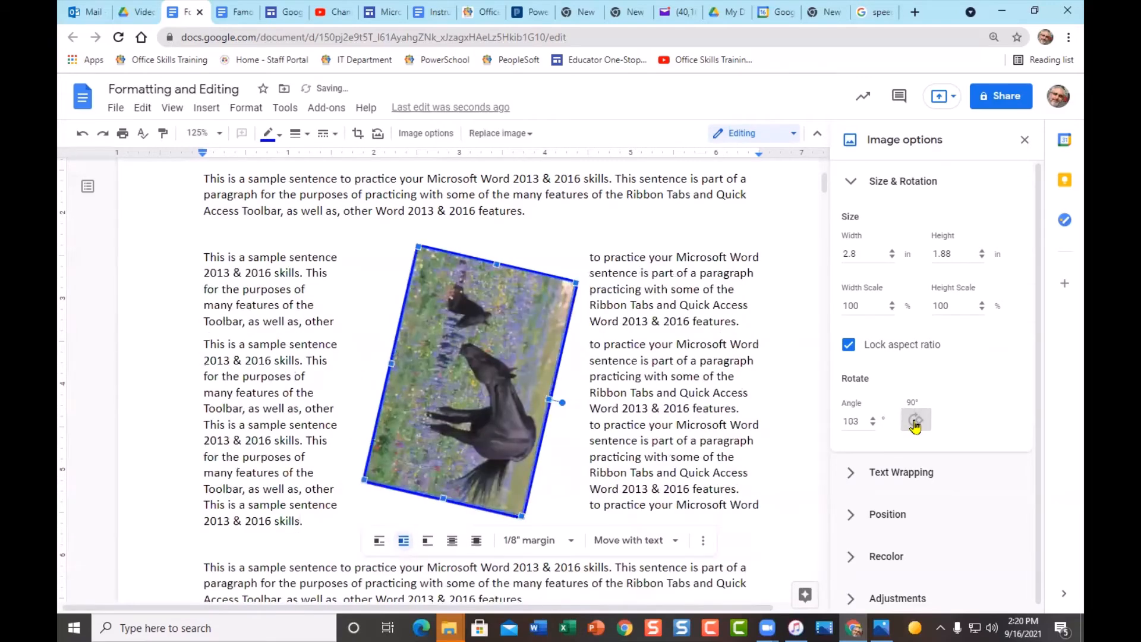
{"action": "left_click", "coordinate": [873, 425]}
{"action": "left_click", "coordinate": [873, 425]}
{"action": "left_click", "coordinate": [873, 425]}
{"action": "left_click", "coordinate": [873, 425]}
{"action": "left_click", "coordinate": [873, 425]}
{"action": "left_click", "coordinate": [873, 425]}
{"action": "left_click", "coordinate": [873, 425]}
{"action": "left_click", "coordinate": [873, 425]}
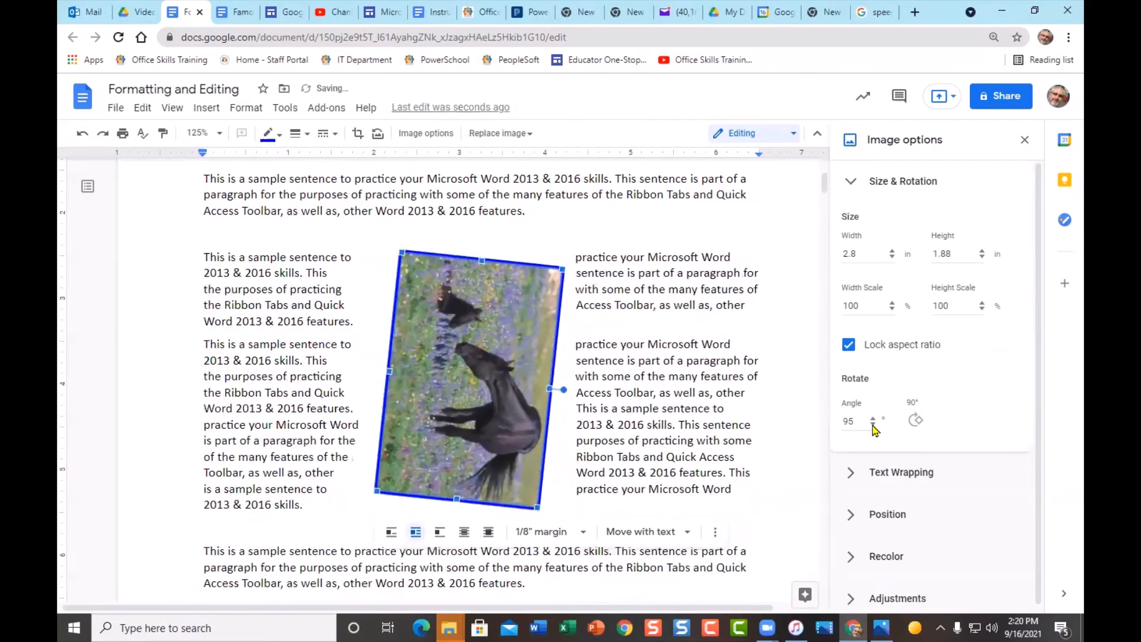
{"action": "left_click", "coordinate": [873, 425]}
{"action": "left_click", "coordinate": [873, 425]}
{"action": "left_click", "coordinate": [873, 425]}
{"action": "left_click", "coordinate": [873, 425]}
{"action": "left_click", "coordinate": [873, 425]}
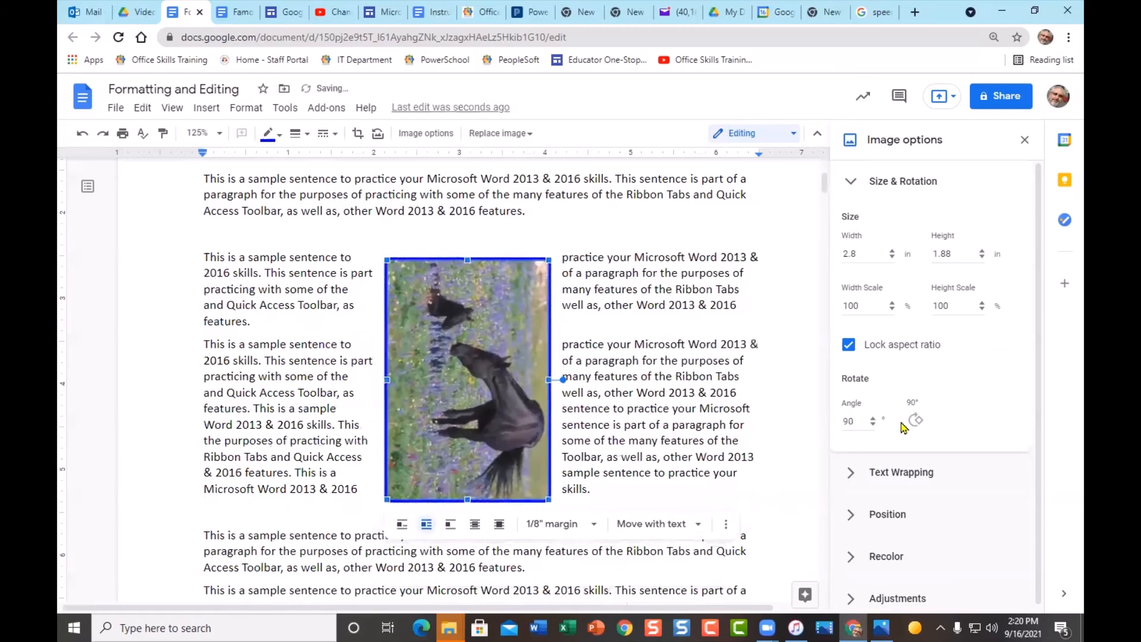
- Rotate the picture in 90° increments back to an angle of 0° and collapse the size and rotation settings
{"action": "left_click", "coordinate": [914, 422]}
{"action": "left_click", "coordinate": [914, 421]}
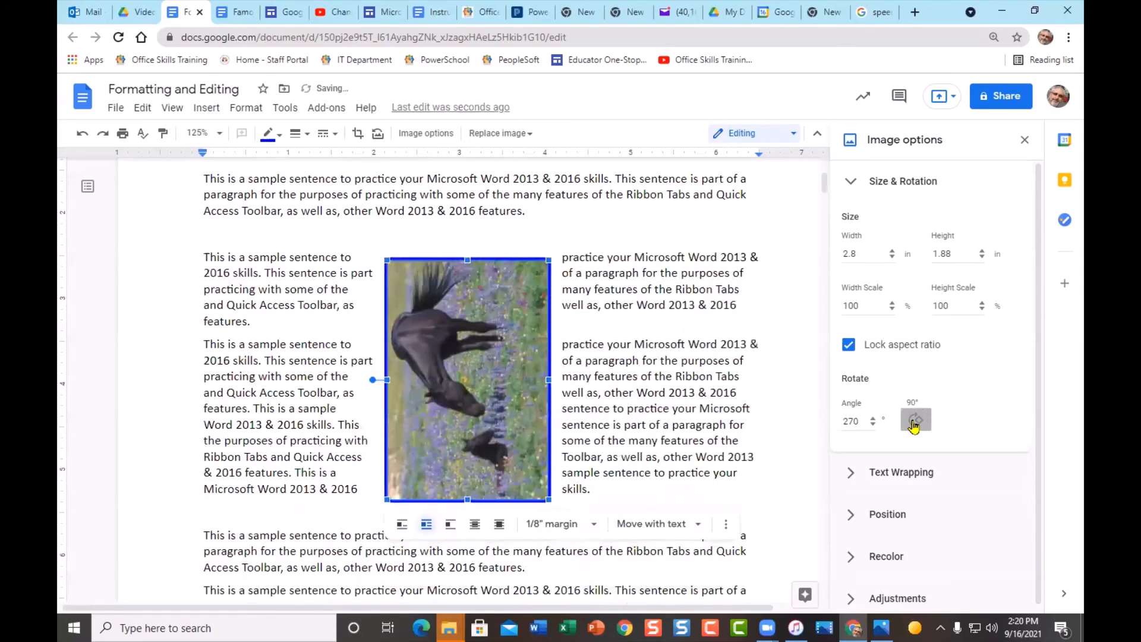
{"action": "left_click", "coordinate": [915, 421]}
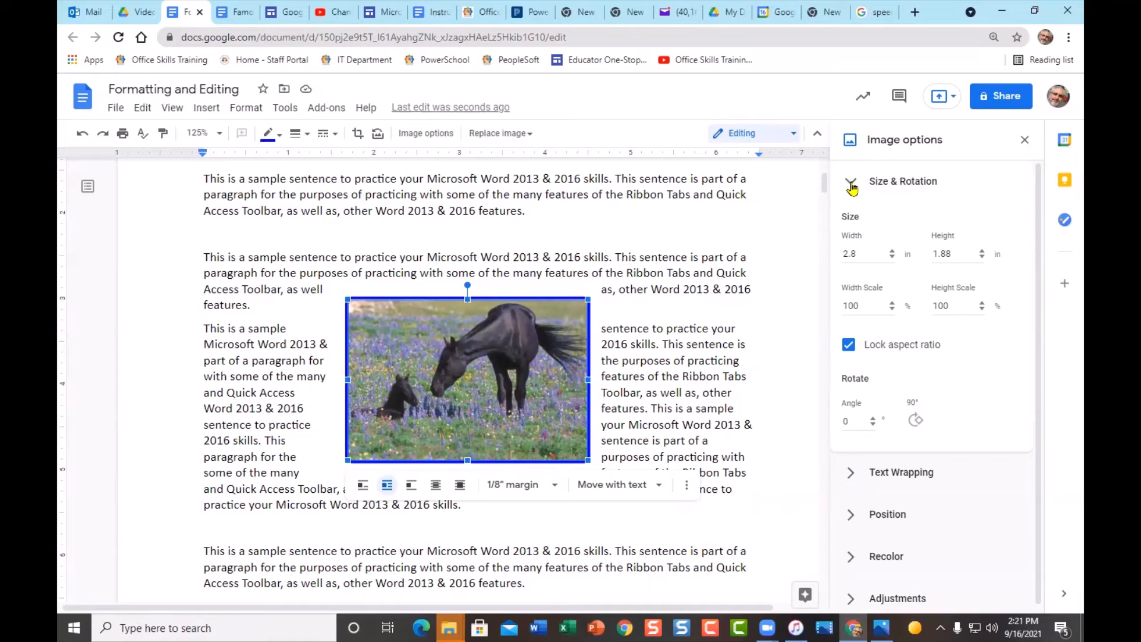
{"action": "left_click", "coordinate": [851, 184]}
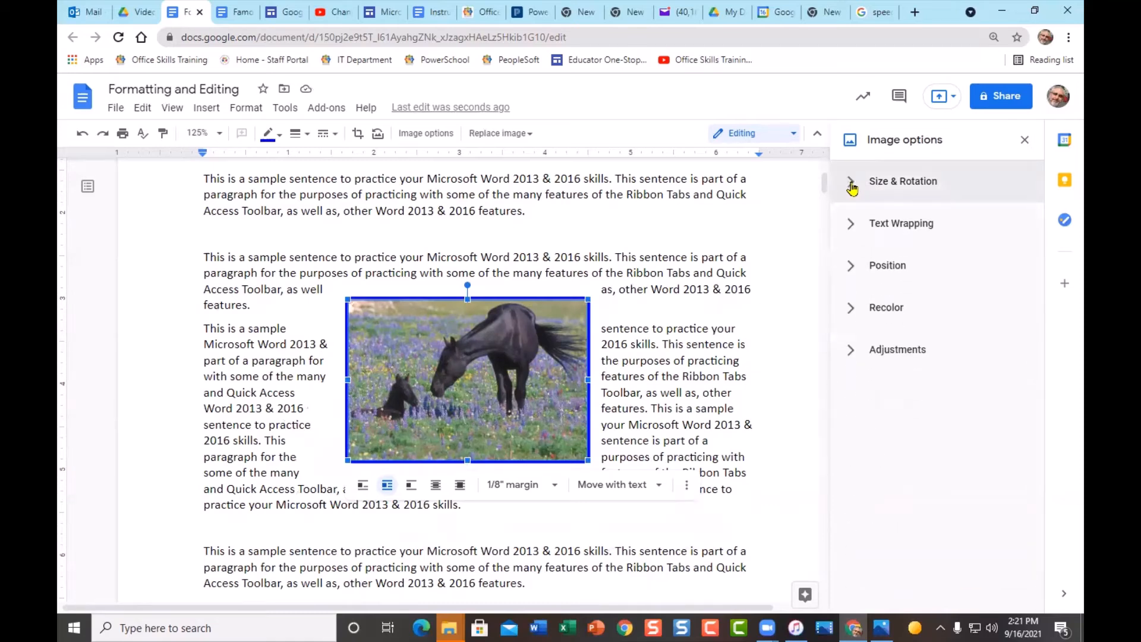
- Set the horse picture's text wrapping to Left only
{"action": "left_click", "coordinate": [851, 229]}
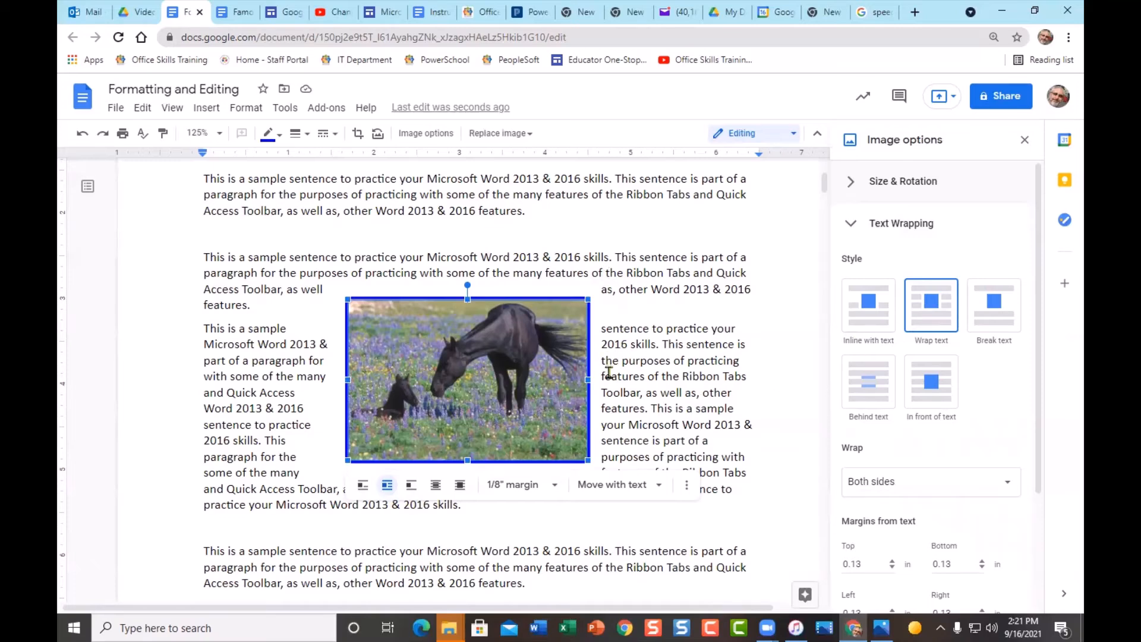
{"action": "left_click", "coordinate": [1011, 484]}
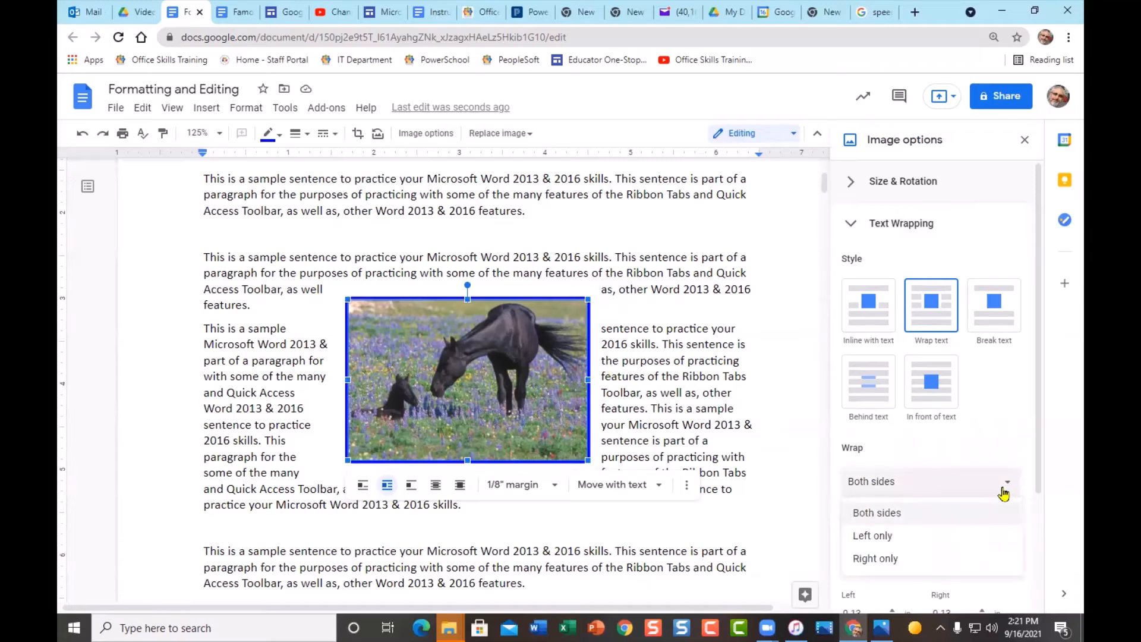
{"action": "left_click", "coordinate": [974, 537]}
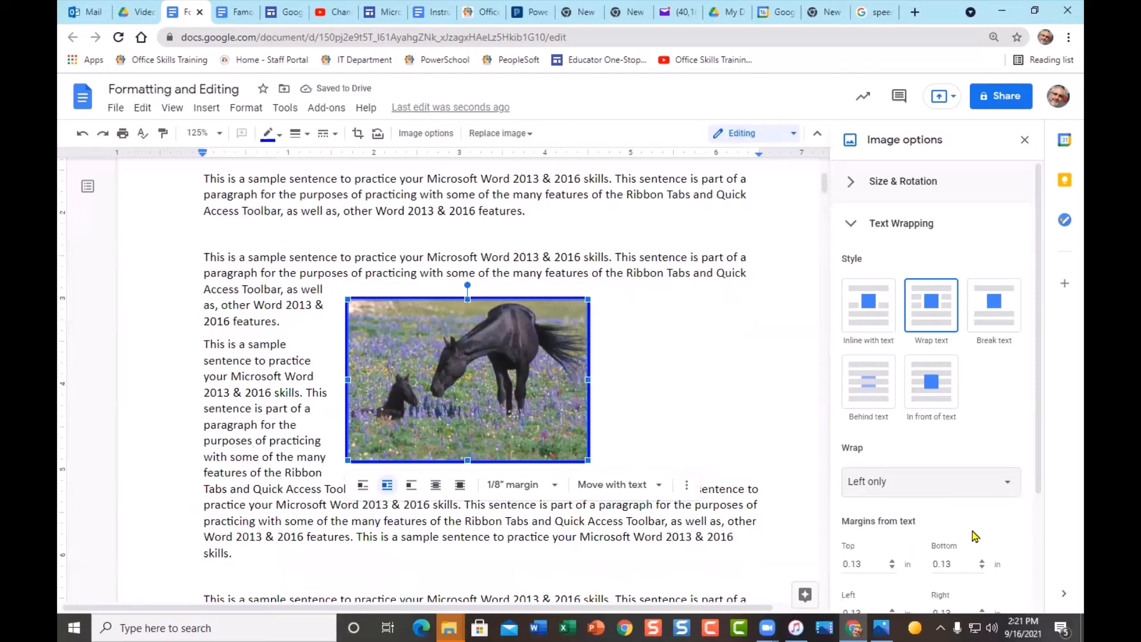
- Try the Right only text wrapping on the picture and return the wrapping to Both sides
{"action": "left_click", "coordinate": [1007, 484]}
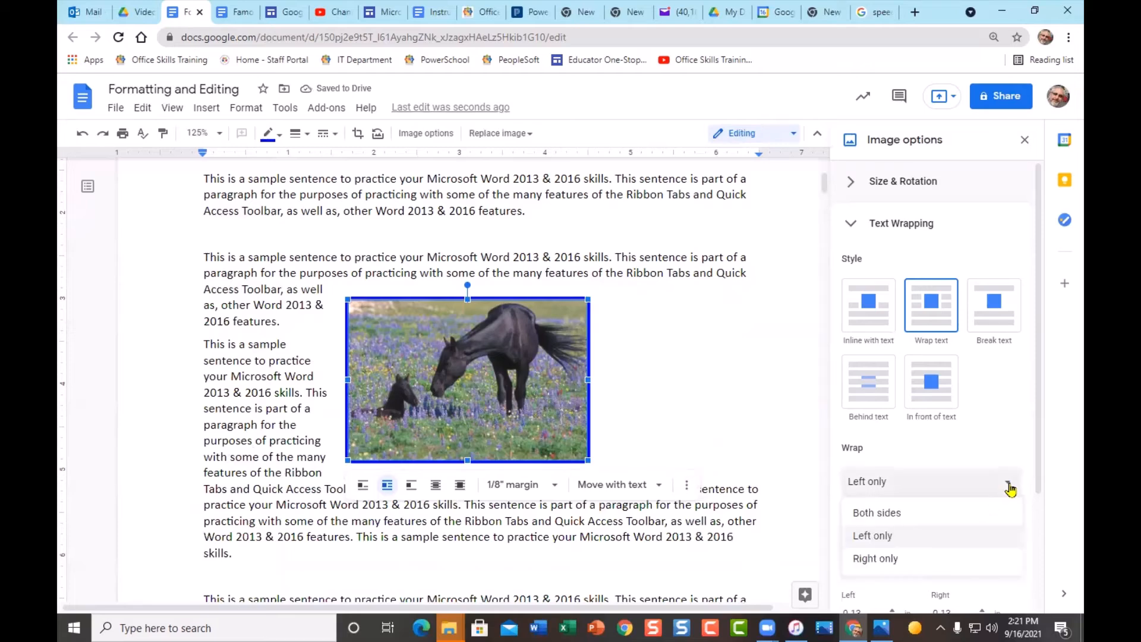
{"action": "left_click", "coordinate": [972, 561]}
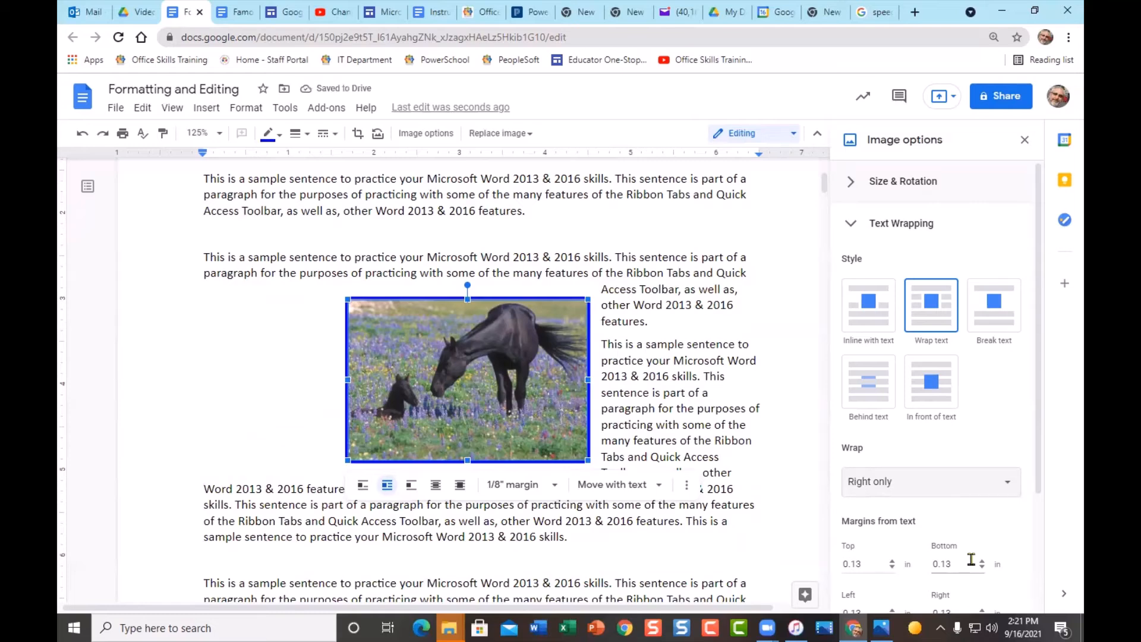
{"action": "left_click", "coordinate": [1007, 487]}
{"action": "left_click", "coordinate": [978, 512]}
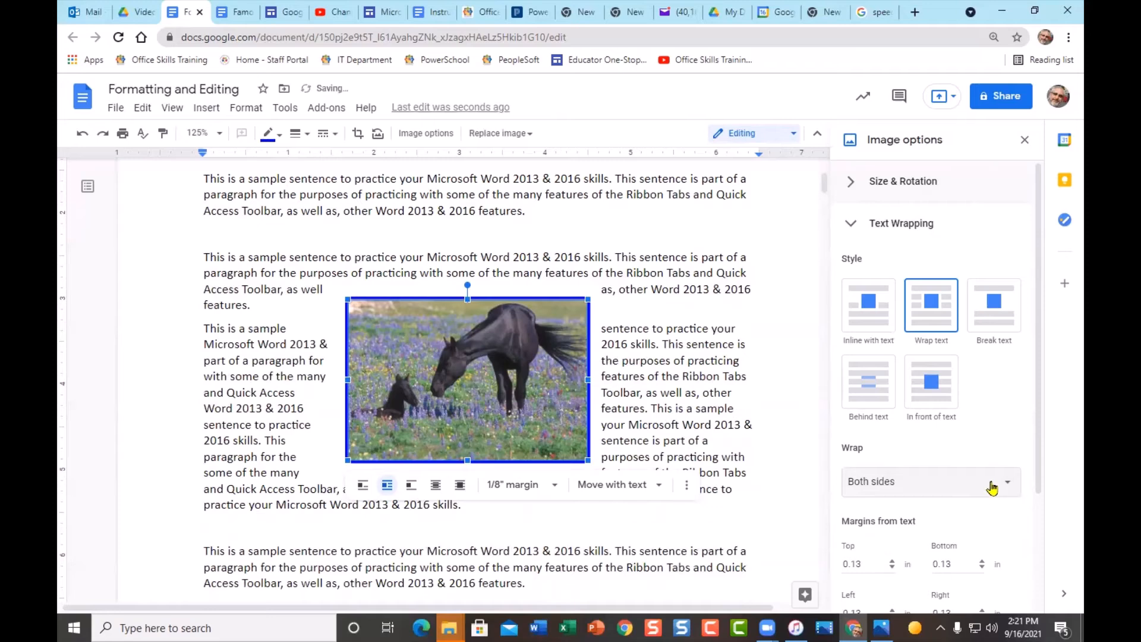
- Review the picture's margins from text, its wrapping styles and its position settings
{"action": "scroll", "coordinate": [993, 491], "scroll_direction": "down", "scroll_amount": 3}
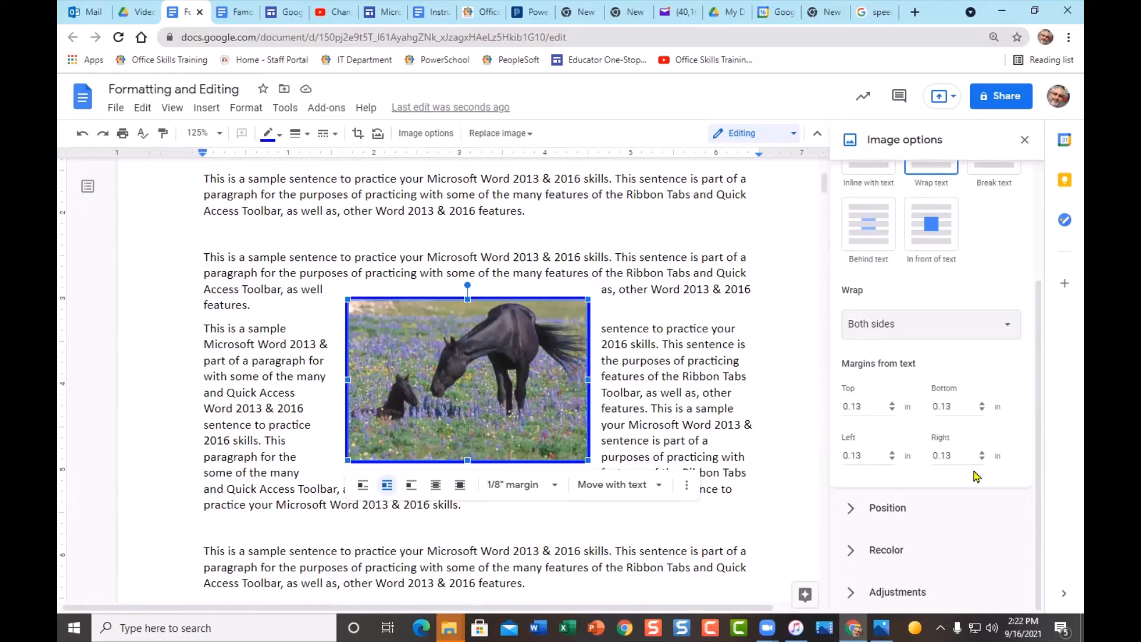
{"action": "scroll", "coordinate": [974, 476], "scroll_direction": "up", "scroll_amount": 3}
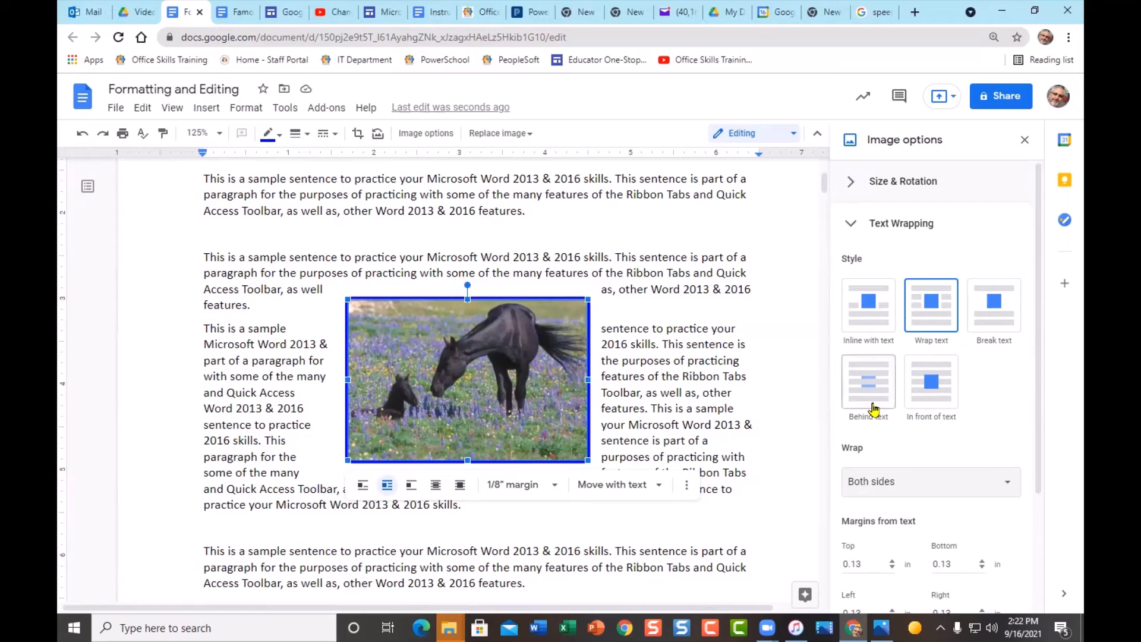
{"action": "left_click", "coordinate": [851, 226]}
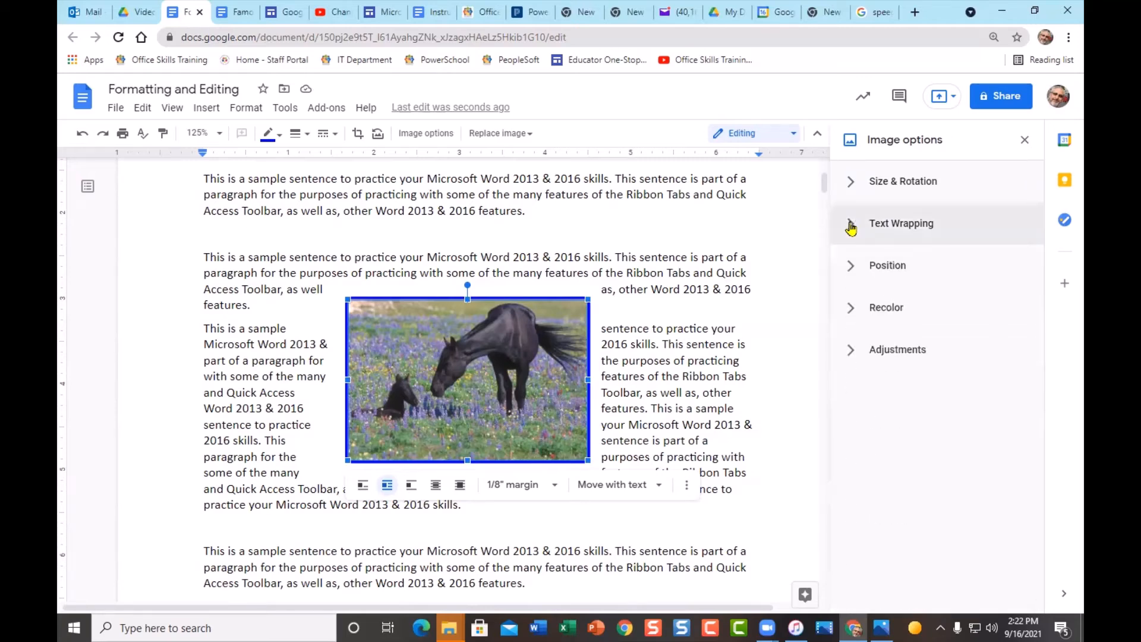
{"action": "left_click", "coordinate": [849, 274]}
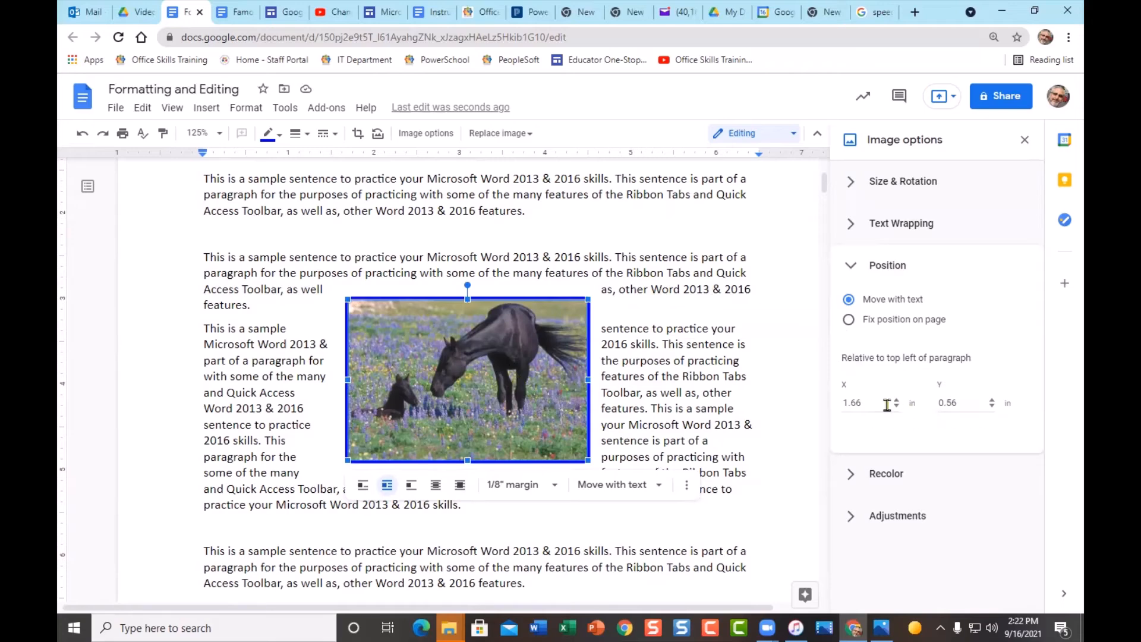
{"action": "left_click", "coordinate": [852, 273]}
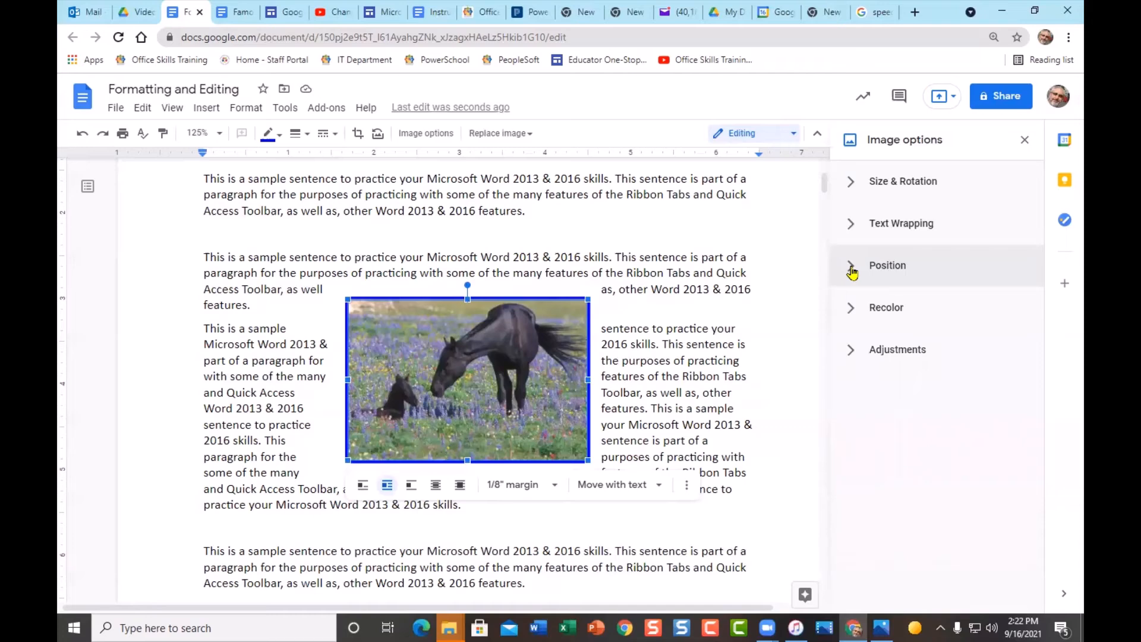
- Recolor the horse picture with the Grayscale effect
{"action": "left_click", "coordinate": [850, 314]}
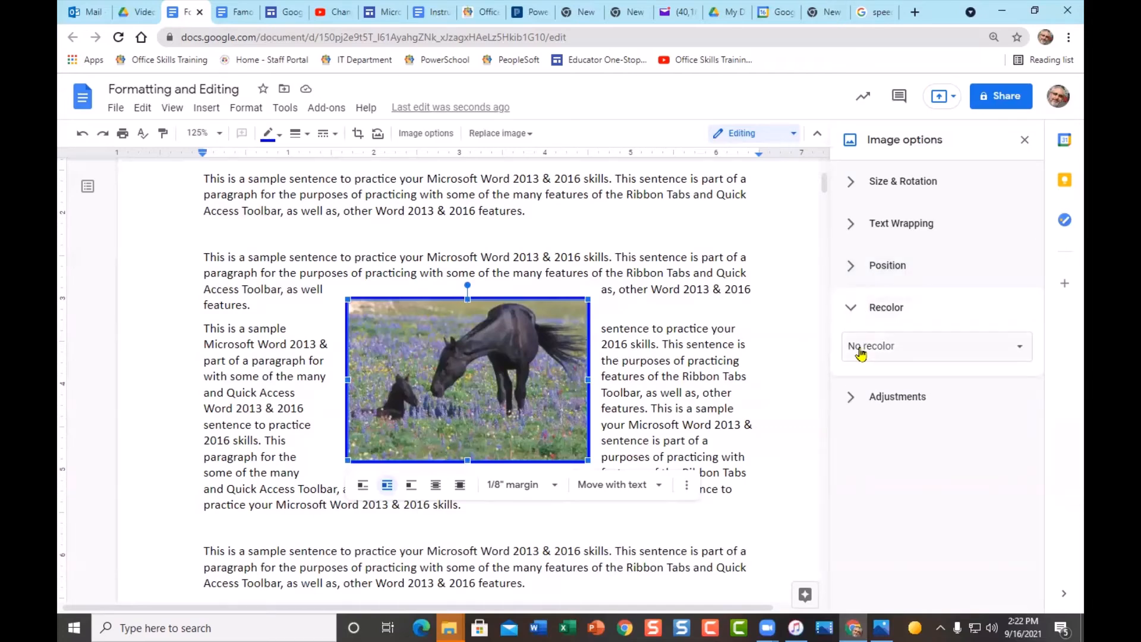
{"action": "left_click", "coordinate": [1021, 350]}
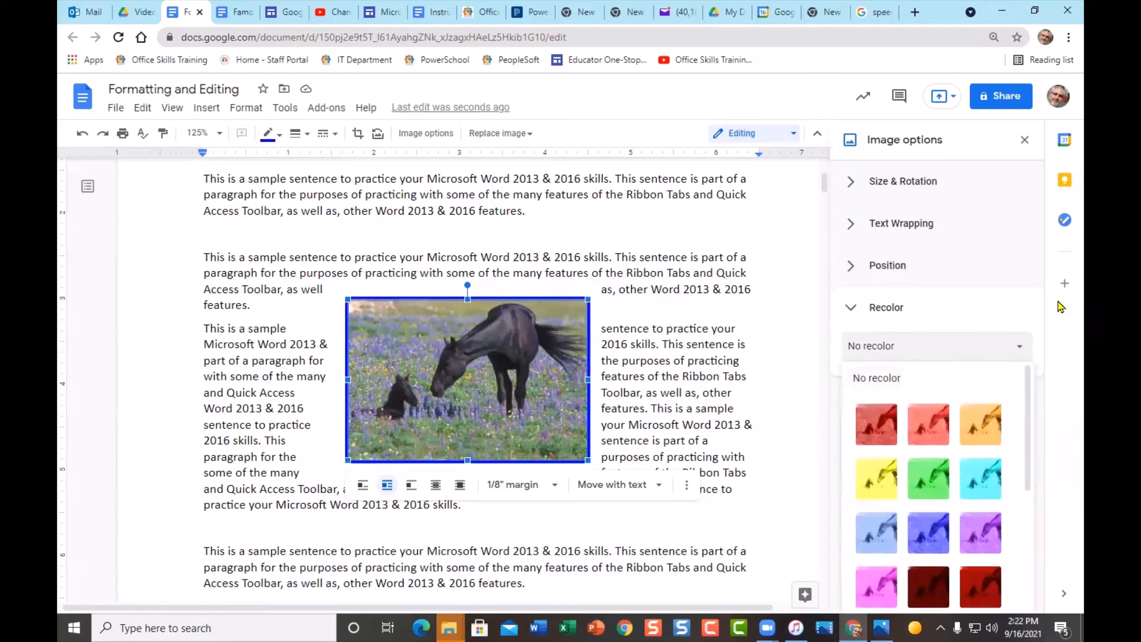
{"action": "scroll", "coordinate": [1016, 416], "scroll_direction": "down", "scroll_amount": 3}
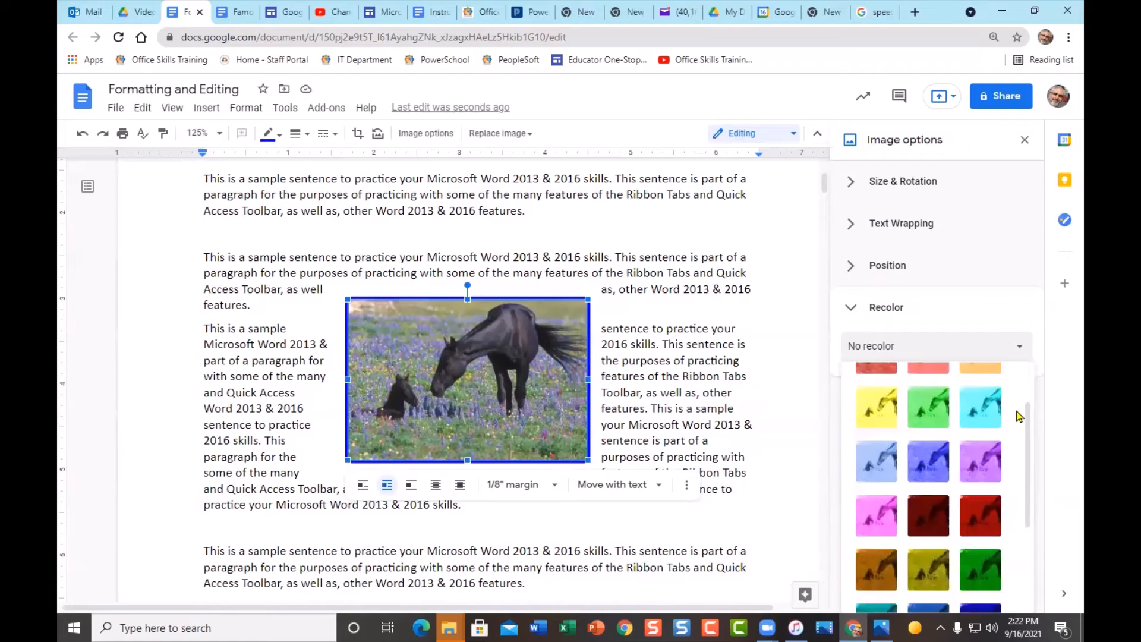
{"action": "scroll", "coordinate": [1019, 420], "scroll_direction": "down", "scroll_amount": 2}
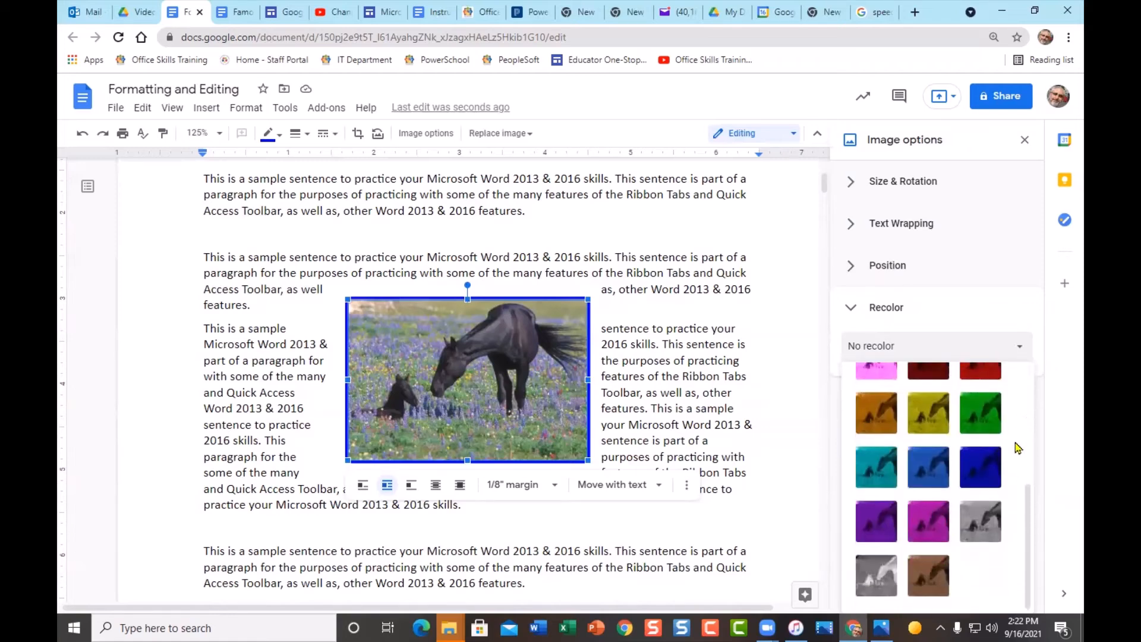
{"action": "left_click", "coordinate": [973, 528]}
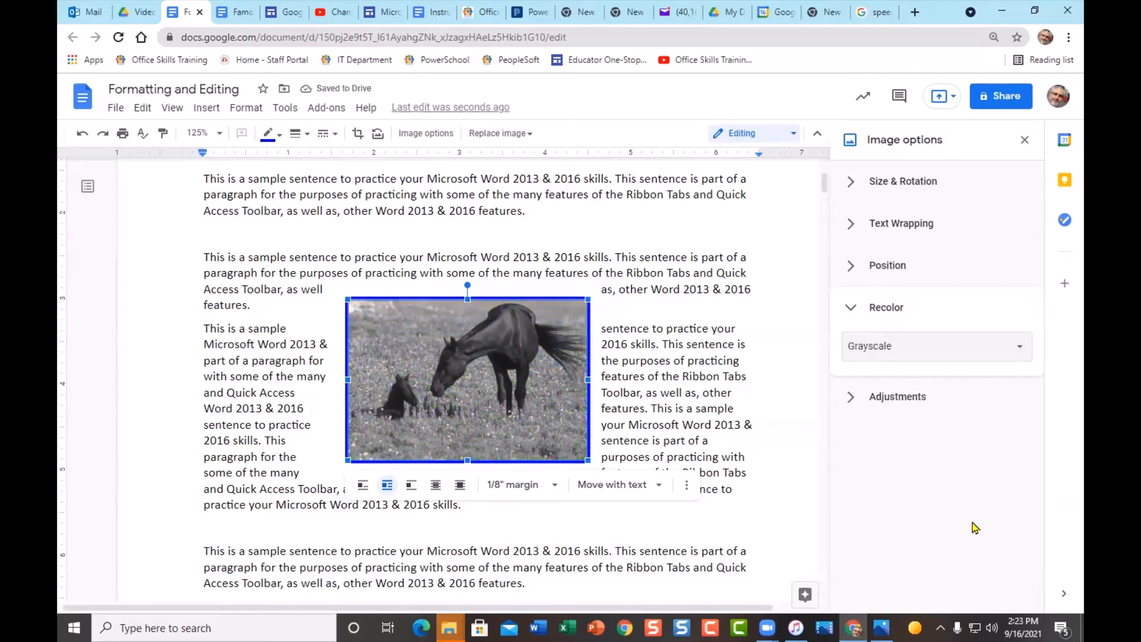
- Change the picture's recolor effect to Negative
{"action": "left_click", "coordinate": [1021, 352]}
{"action": "scroll", "coordinate": [974, 469], "scroll_direction": "down", "scroll_amount": 3}
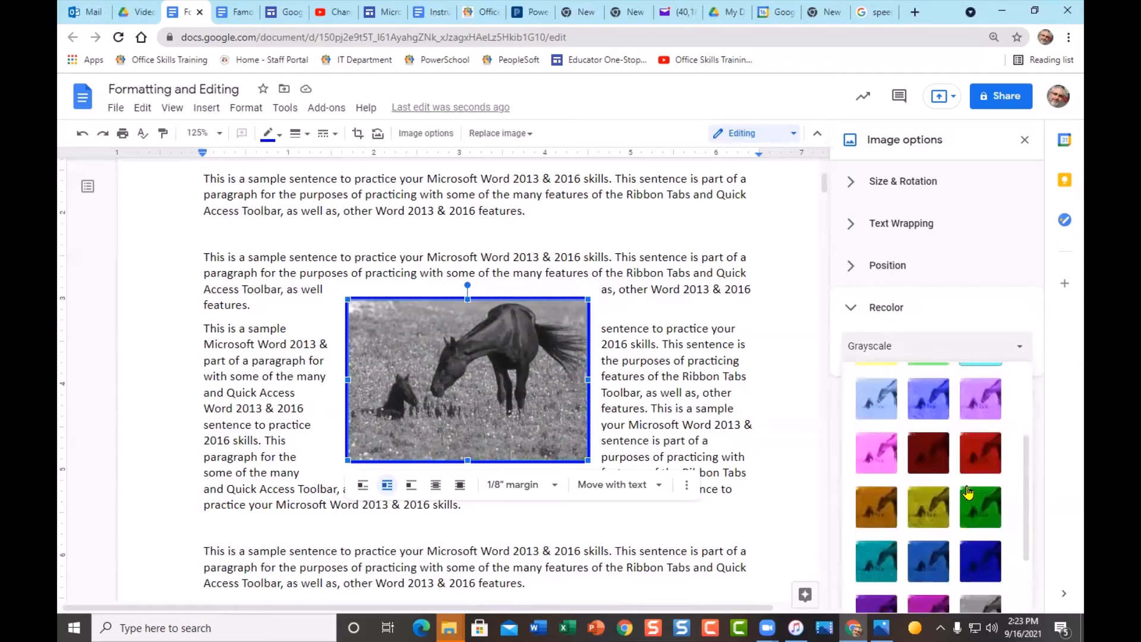
{"action": "left_click", "coordinate": [884, 587]}
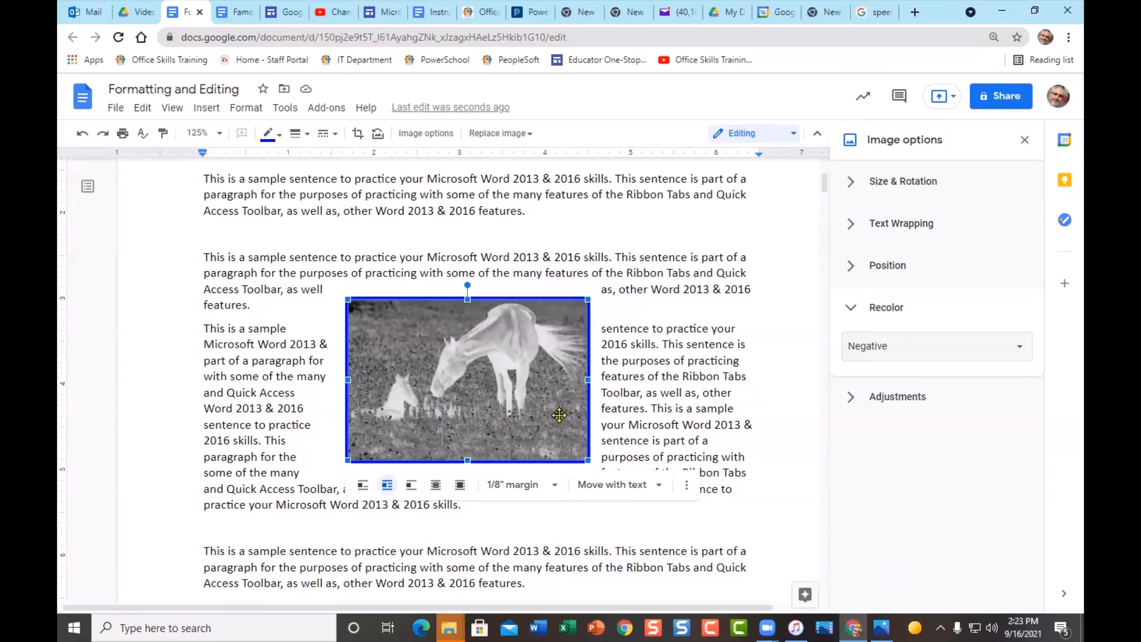
- Recolor the picture with the yellow Light 4 effect and replace that with the purple Light 9 effect
{"action": "left_click", "coordinate": [1022, 349]}
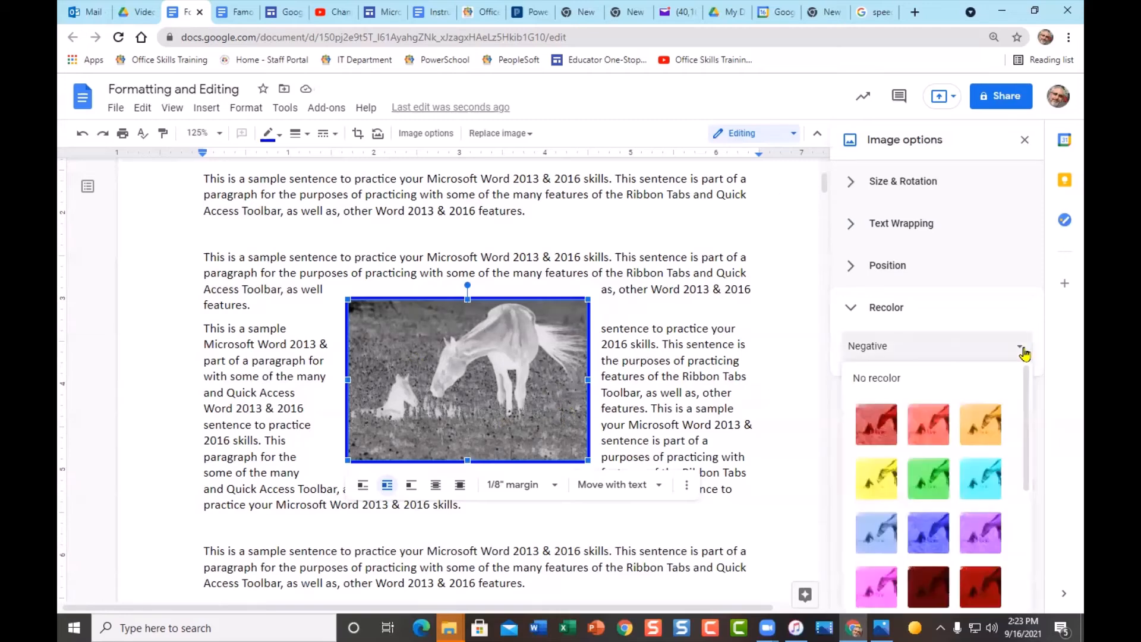
{"action": "left_click", "coordinate": [877, 480]}
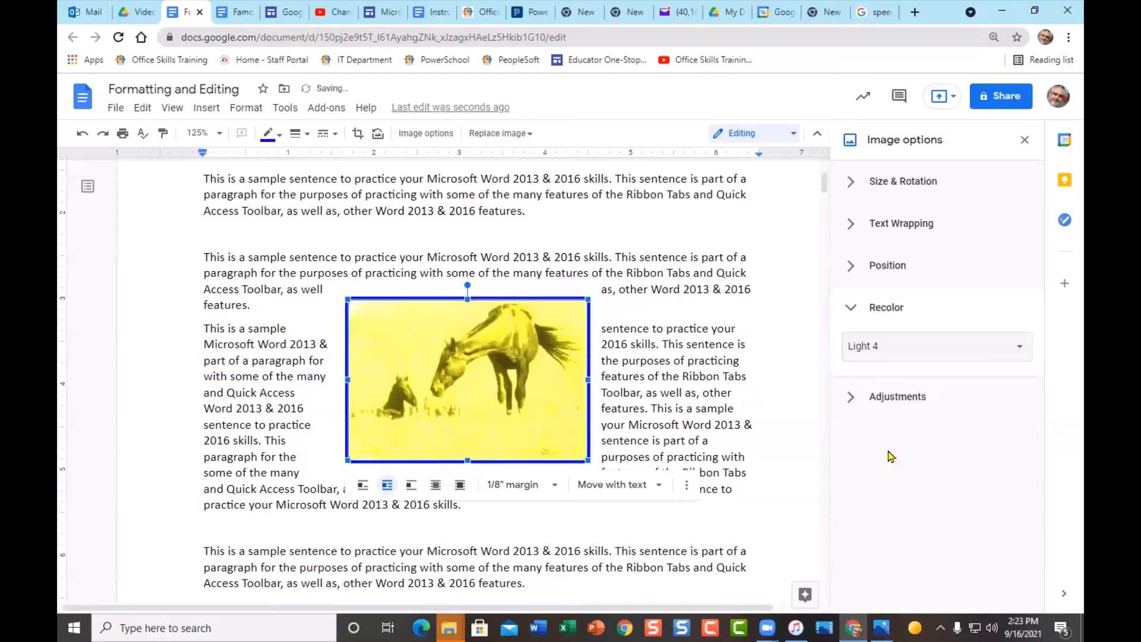
{"action": "left_click", "coordinate": [1020, 348]}
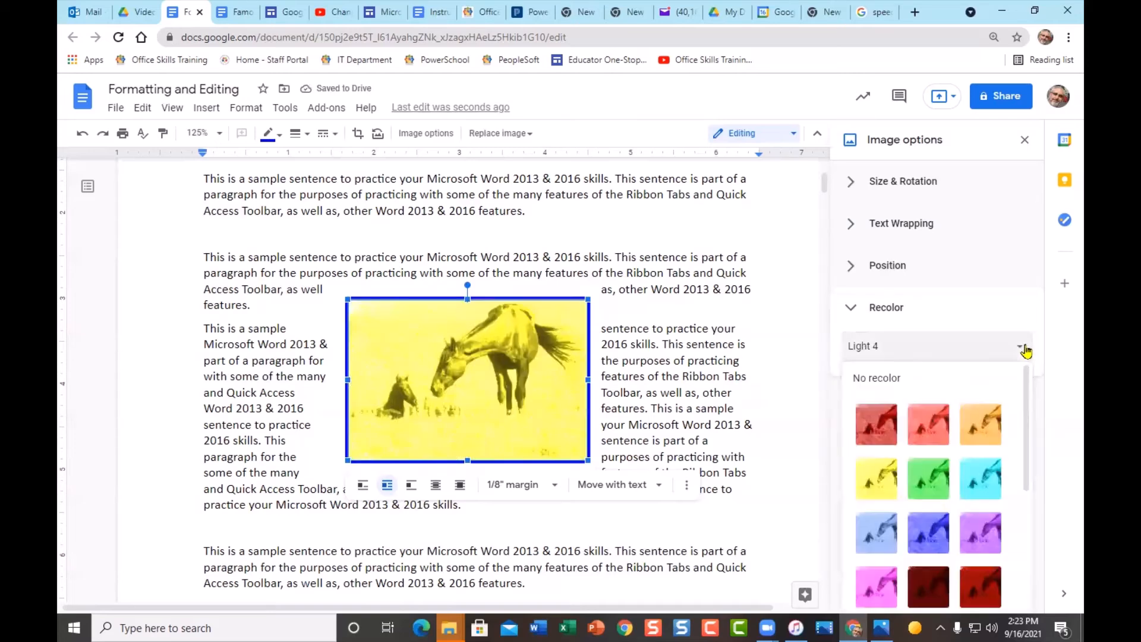
{"action": "left_click", "coordinate": [980, 535]}
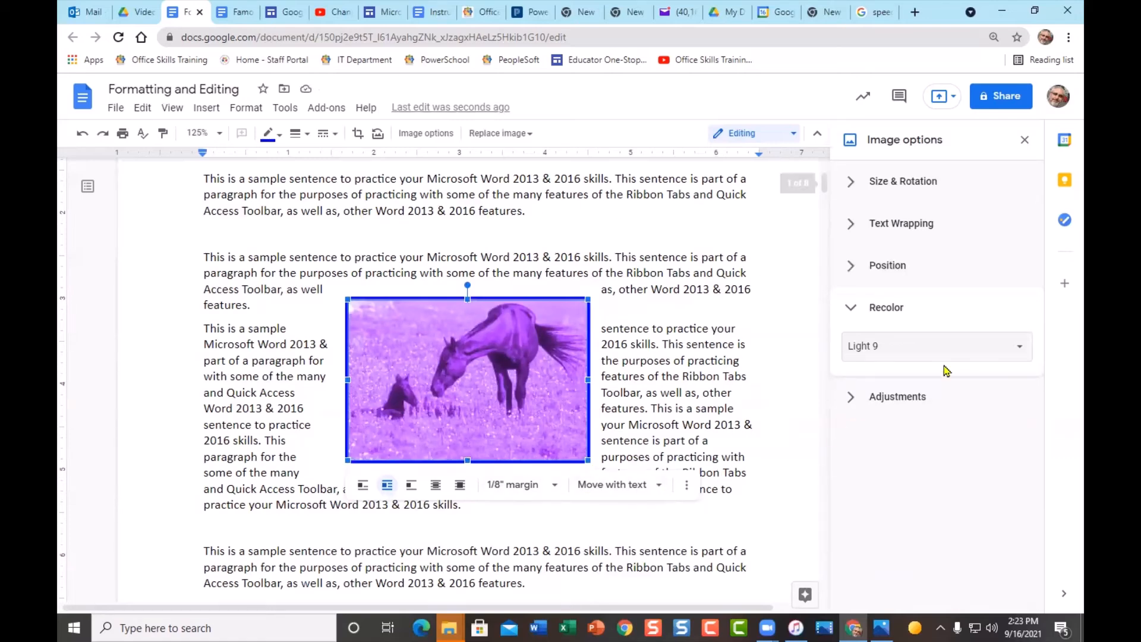
- Recolor the horse picture with the Sepia effect
{"action": "left_click", "coordinate": [1020, 359]}
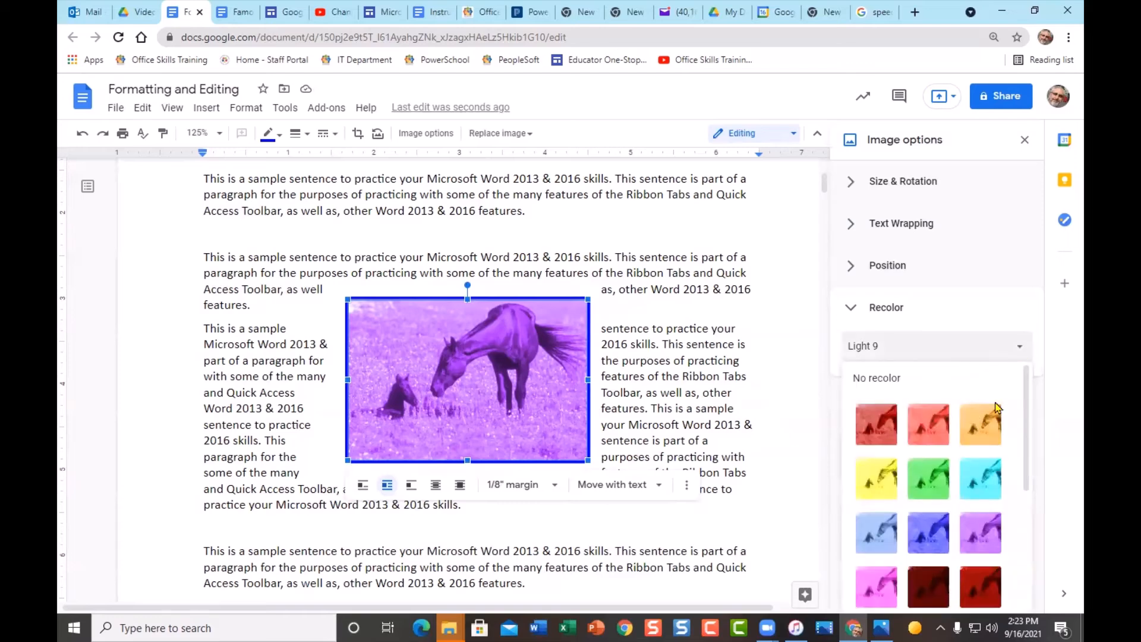
{"action": "scroll", "coordinate": [991, 464], "scroll_direction": "down", "scroll_amount": 1}
{"action": "scroll", "coordinate": [992, 465], "scroll_direction": "down", "scroll_amount": 1}
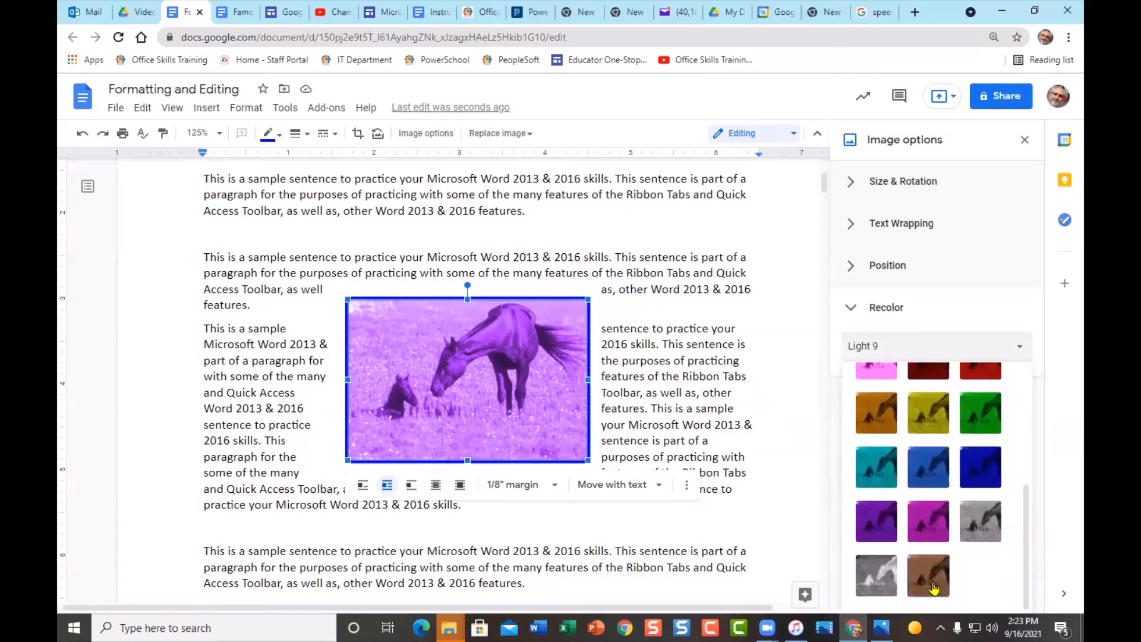
{"action": "left_click", "coordinate": [935, 588]}
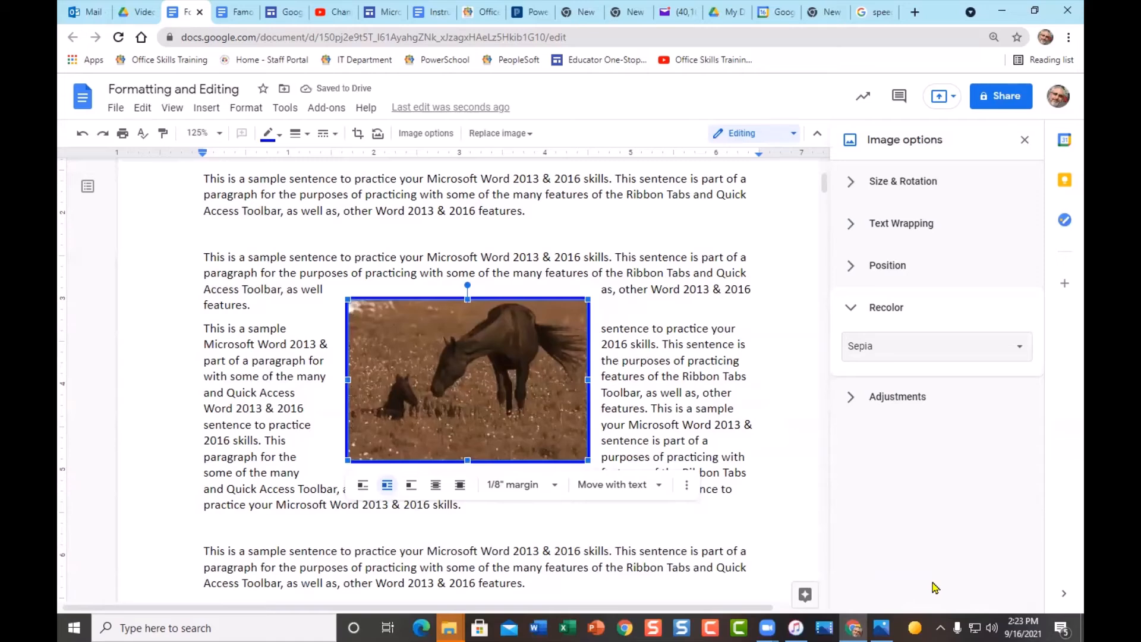
- Restore the horse picture's original colors with the No recolor option and collapse the recolor settings
{"action": "left_click", "coordinate": [1024, 351]}
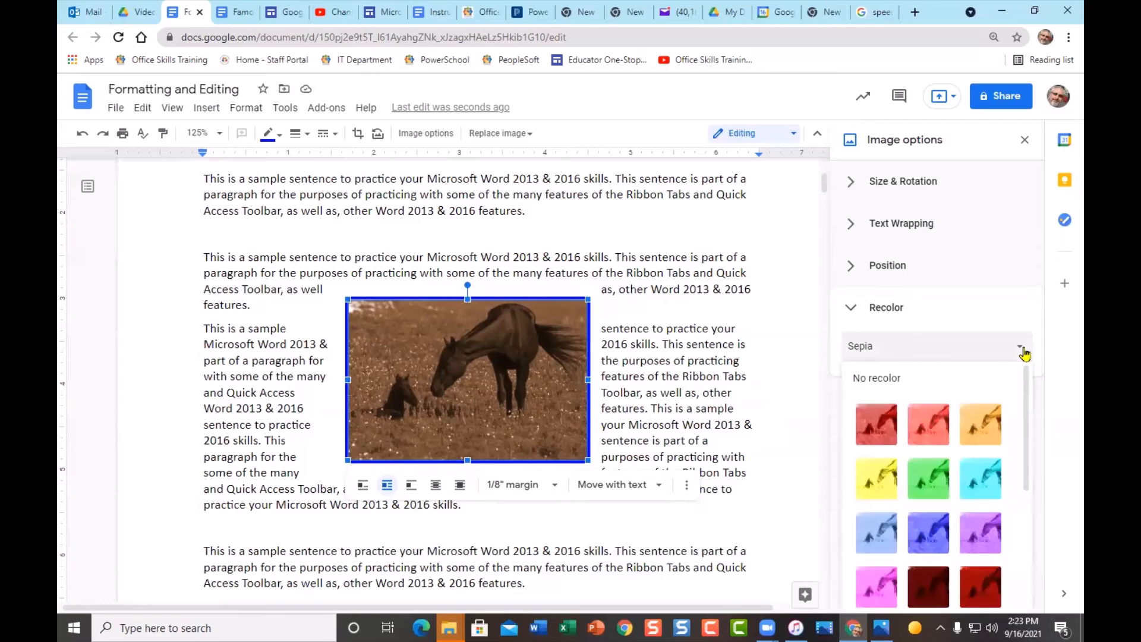
{"action": "left_click", "coordinate": [883, 380]}
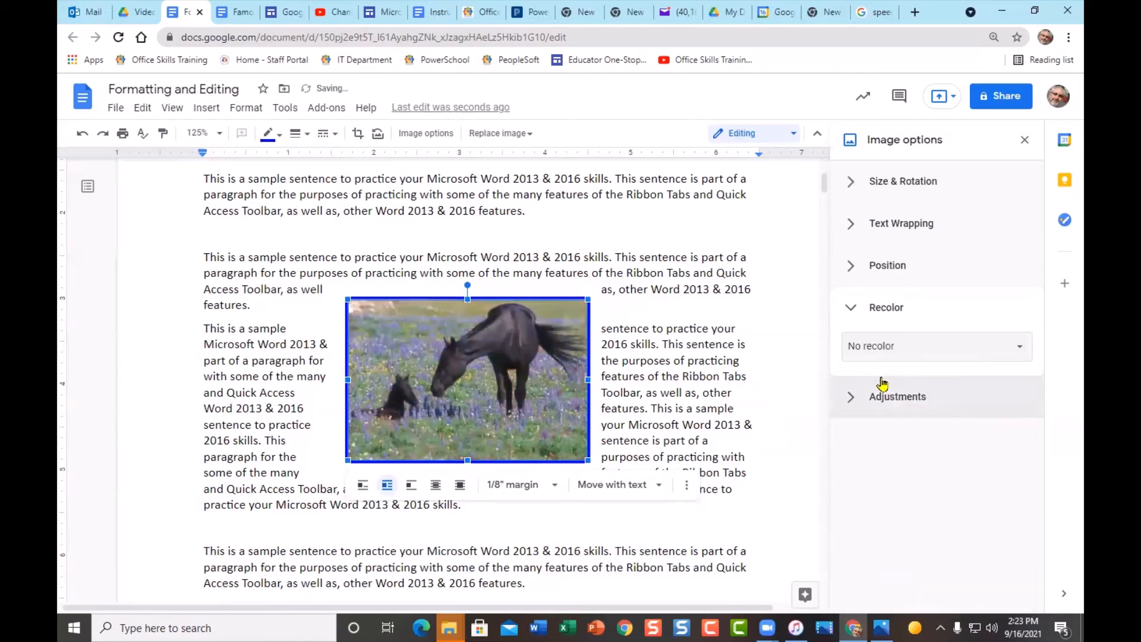
{"action": "left_click", "coordinate": [852, 311]}
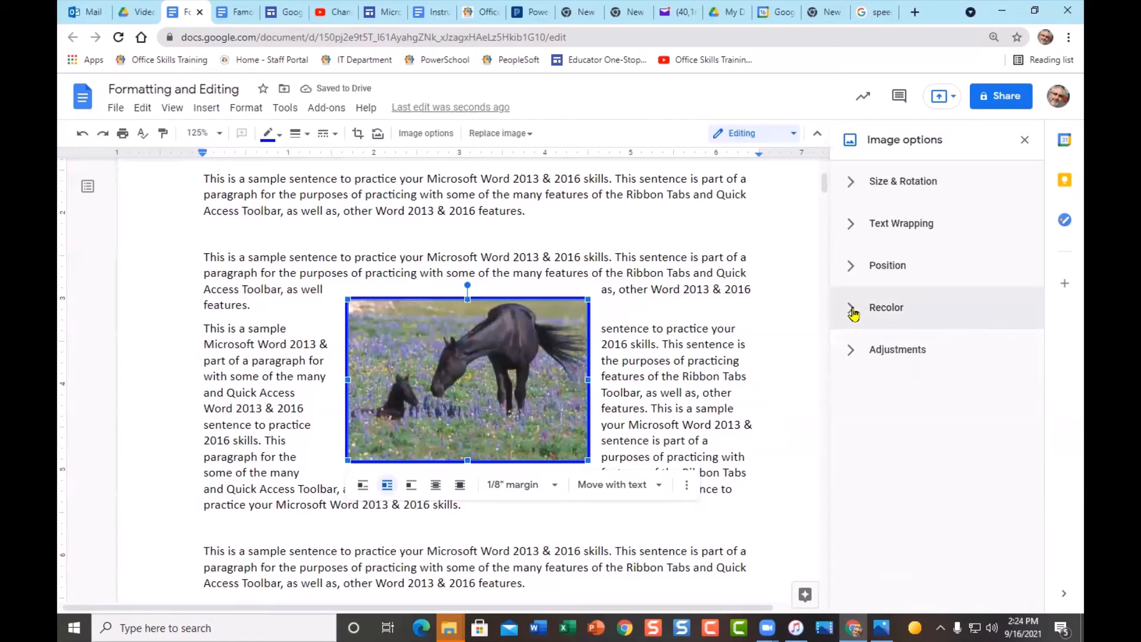
- Try several brightness levels on the horse picture, from very bright to near the default, ending moderately brighter than the default
{"action": "left_click", "coordinate": [851, 354]}
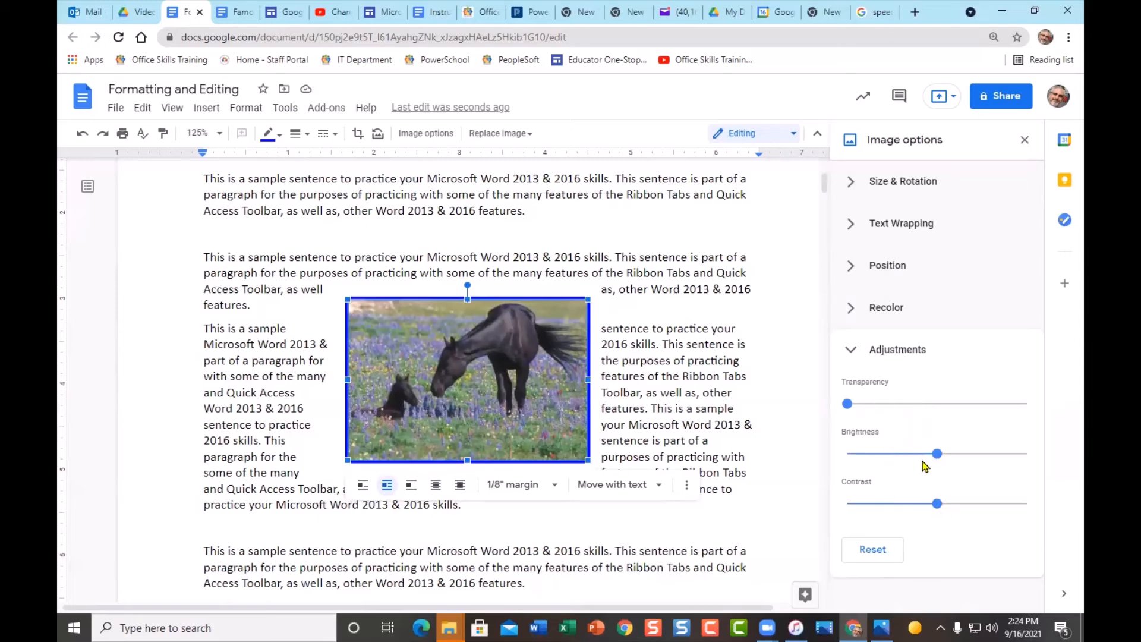
{"action": "left_click_drag", "start_coordinate": [939, 455], "coordinate": [979, 458]}
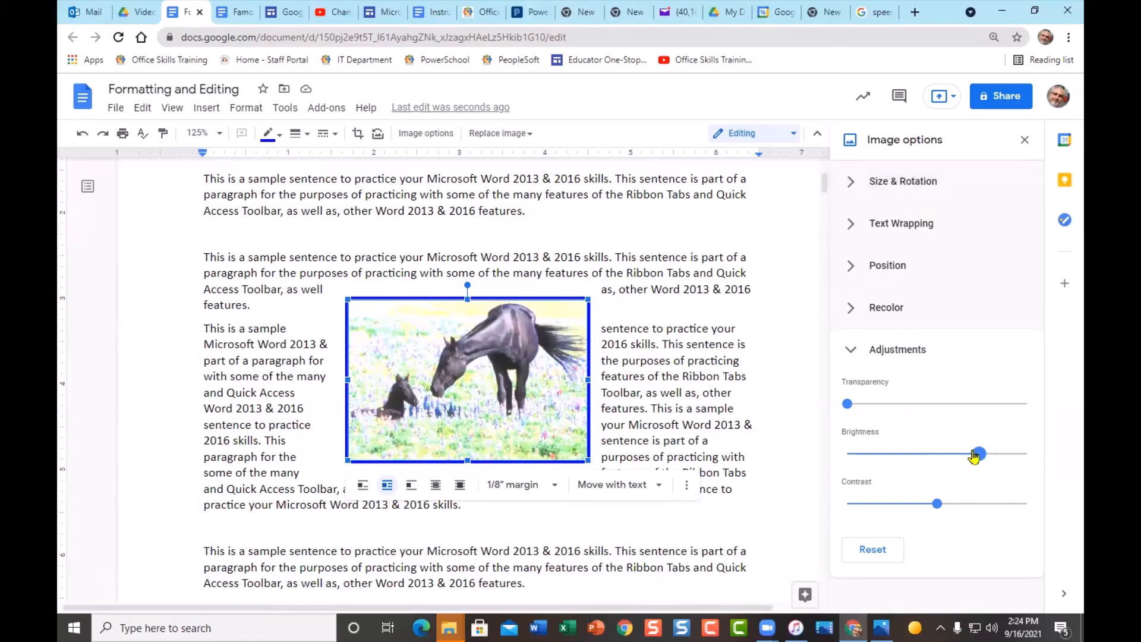
{"action": "mouse_move", "coordinate": [980, 459]}
{"action": "left_mouse_down"}
{"action": "mouse_move", "coordinate": [948, 457]}
{"action": "mouse_move", "coordinate": [989, 462]}
{"action": "left_mouse_up"}
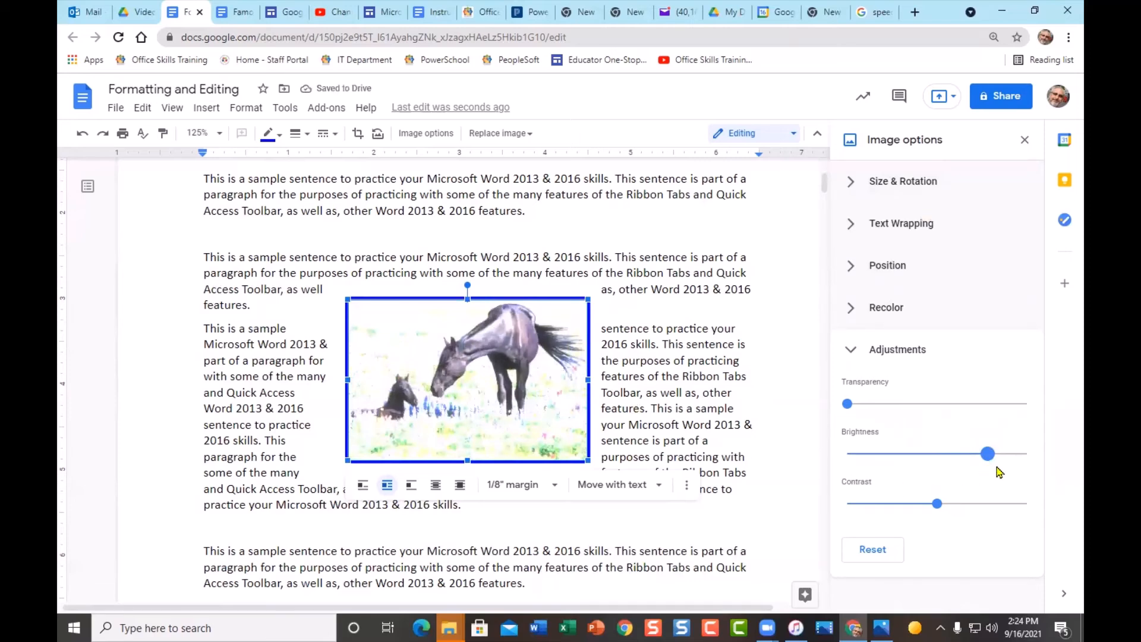
{"action": "left_click_drag", "start_coordinate": [987, 456], "coordinate": [945, 464]}
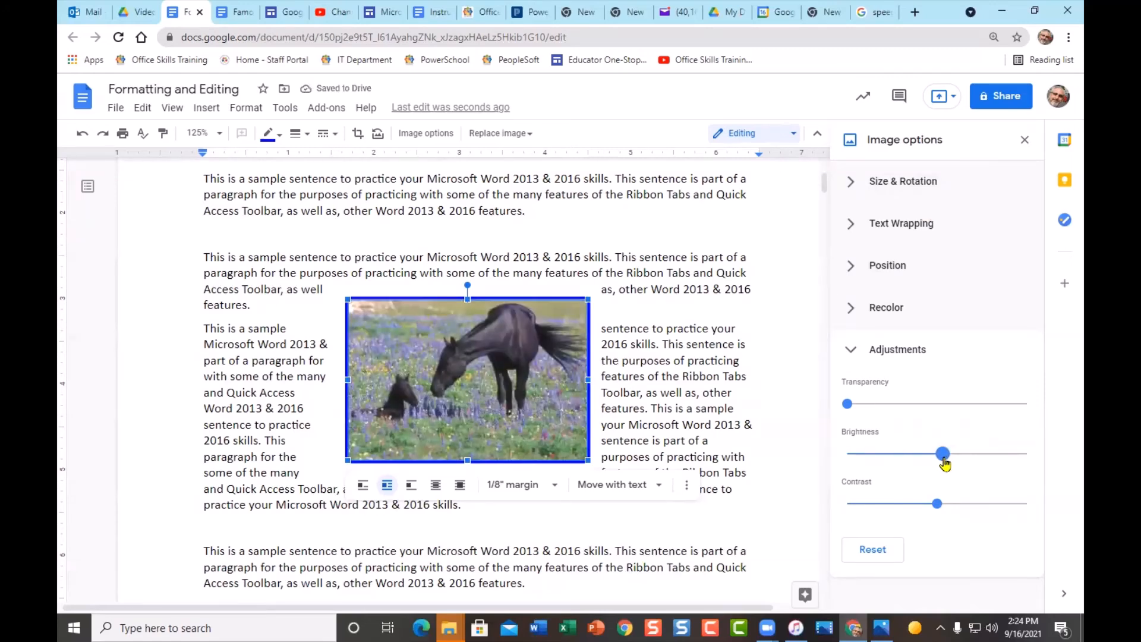
{"action": "left_click_drag", "start_coordinate": [945, 463], "coordinate": [971, 465]}
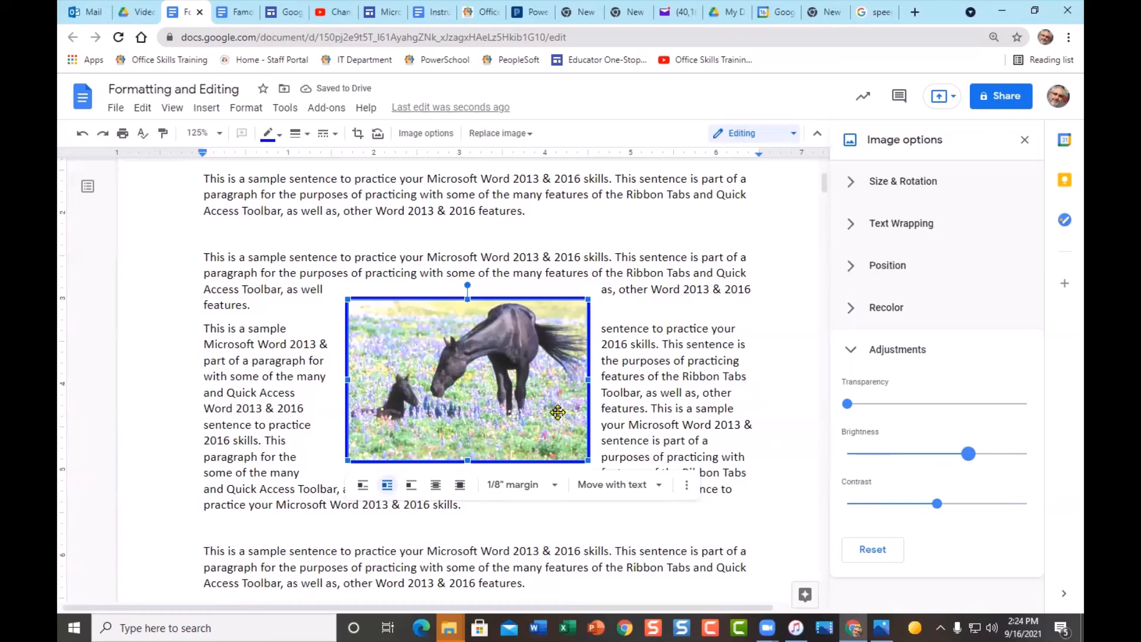
- Try a strong and a slight increase of the picture's contrast and reset all its adjustments
{"action": "left_click_drag", "start_coordinate": [938, 504], "coordinate": [983, 515]}
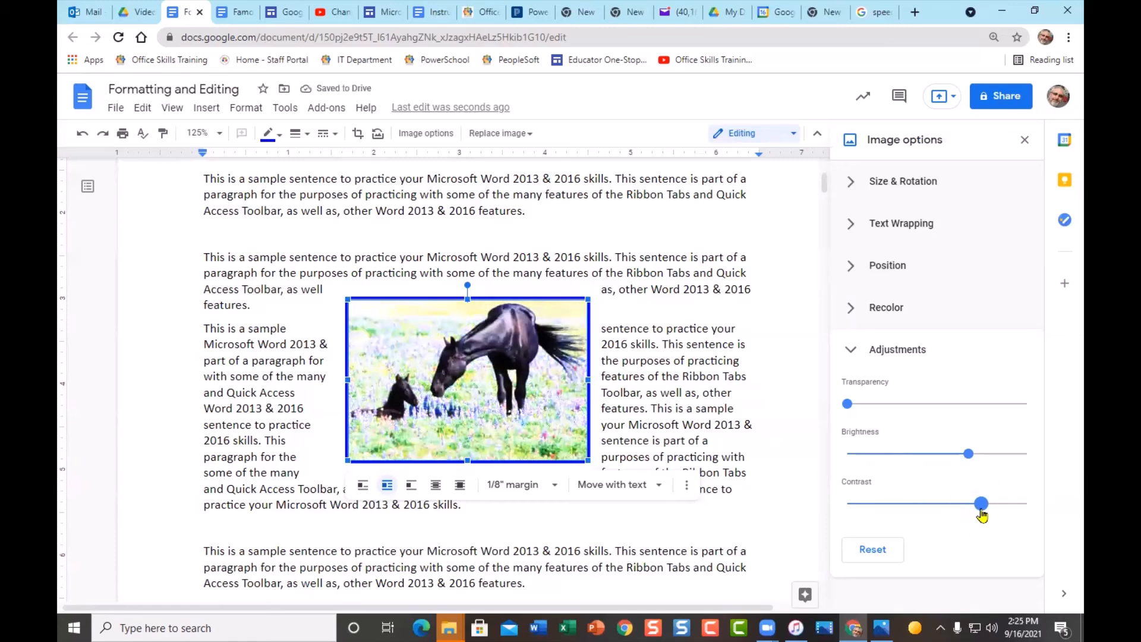
{"action": "left_click_drag", "start_coordinate": [982, 503], "coordinate": [943, 504]}
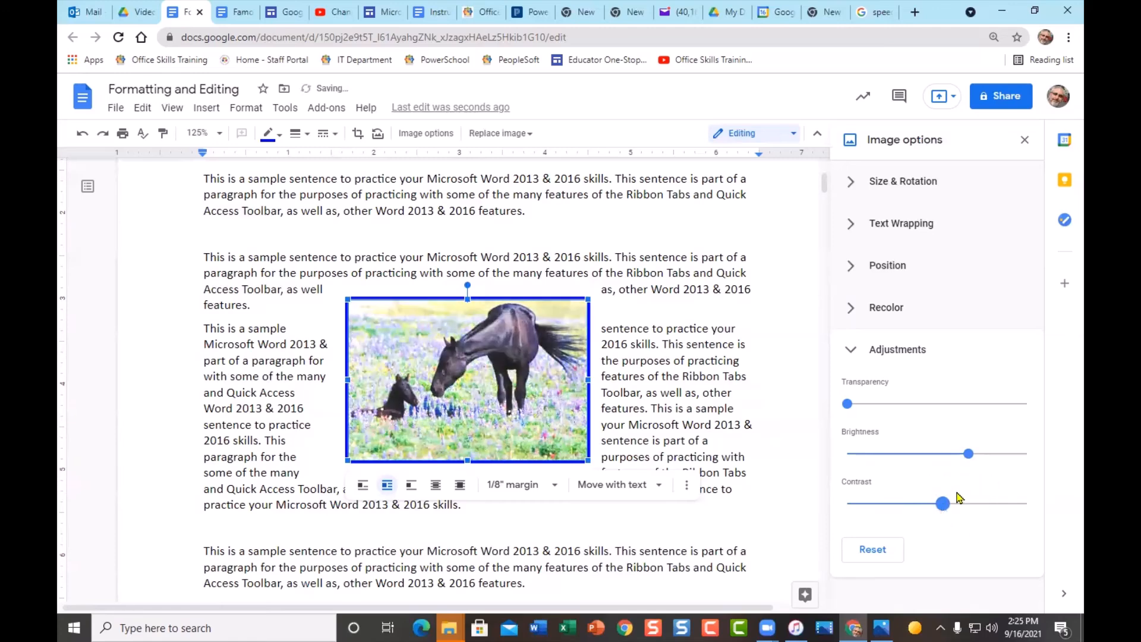
{"action": "left_click", "coordinate": [878, 551]}
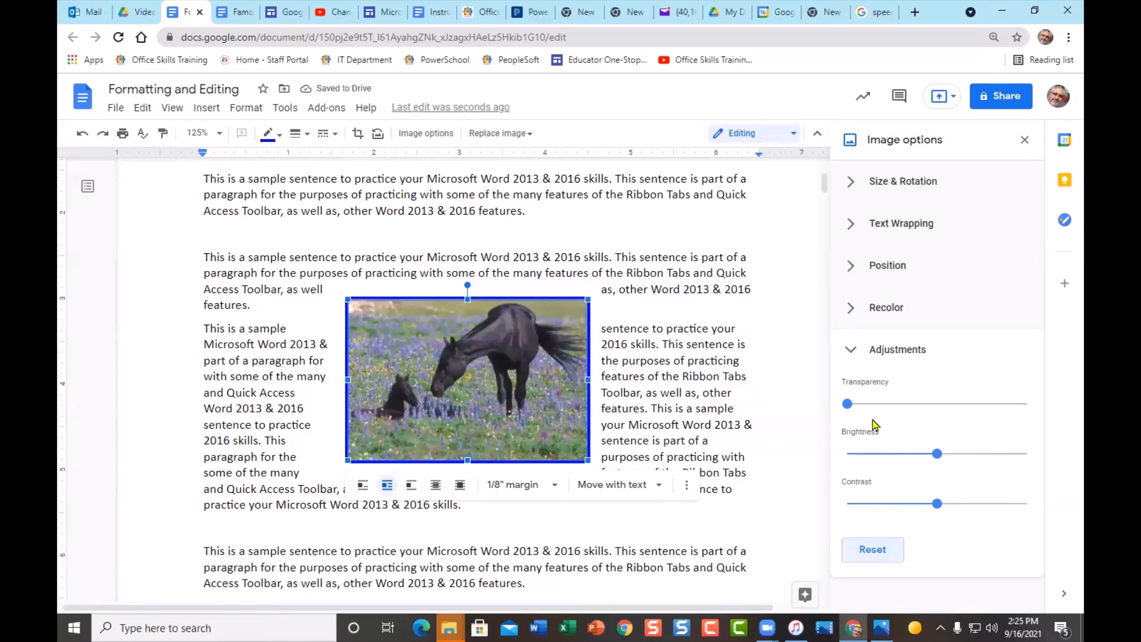
- Raise the horse picture's transparency to about 70% and place the picture behind the text
{"action": "left_click_drag", "start_coordinate": [848, 406], "coordinate": [945, 405]}
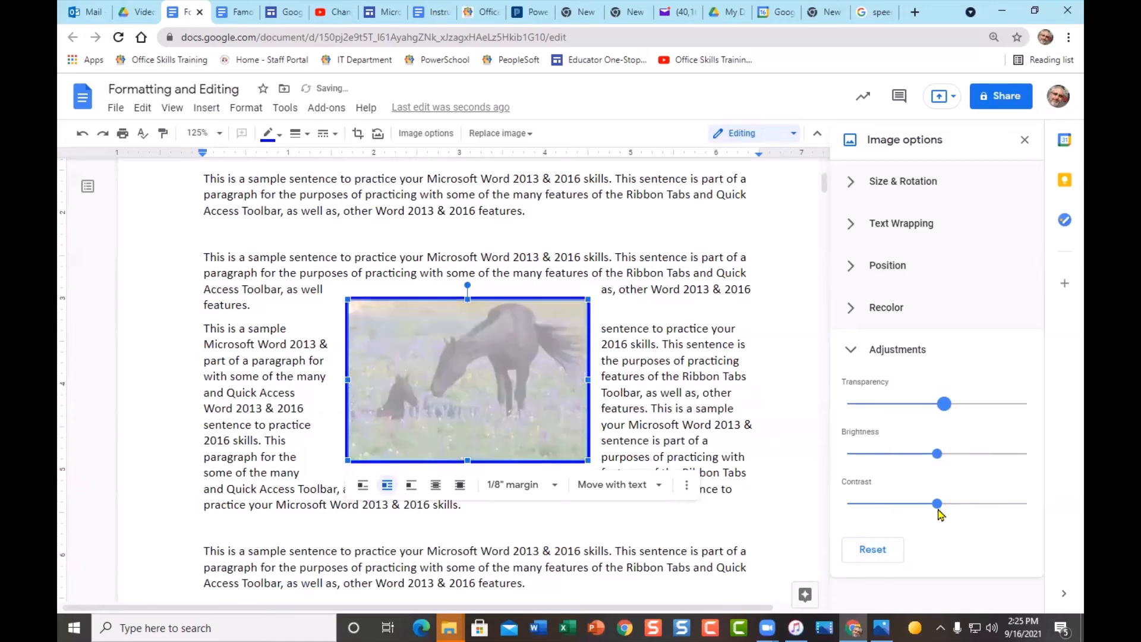
{"action": "left_click_drag", "start_coordinate": [944, 404], "coordinate": [976, 418]}
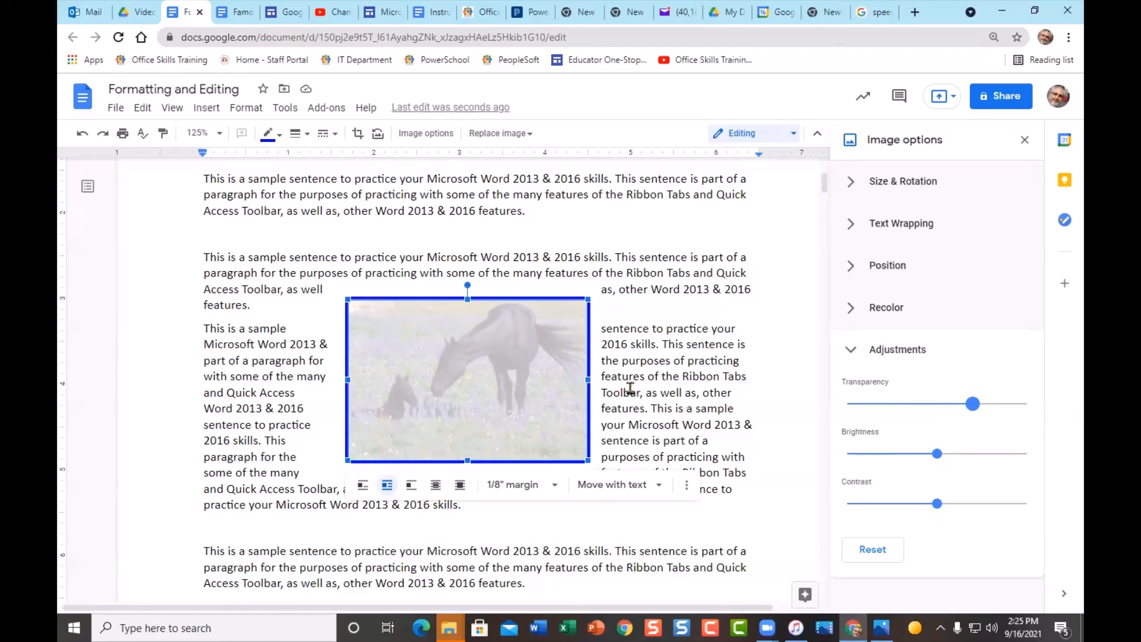
{"action": "left_click", "coordinate": [436, 486]}
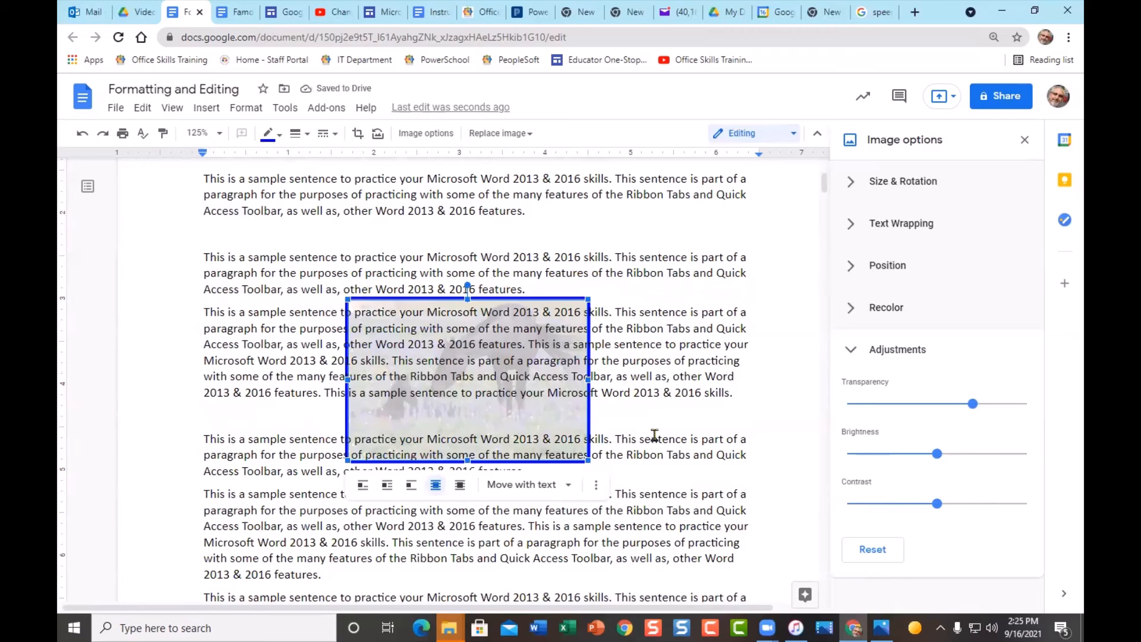
{"action": "left_click", "coordinate": [716, 366]}
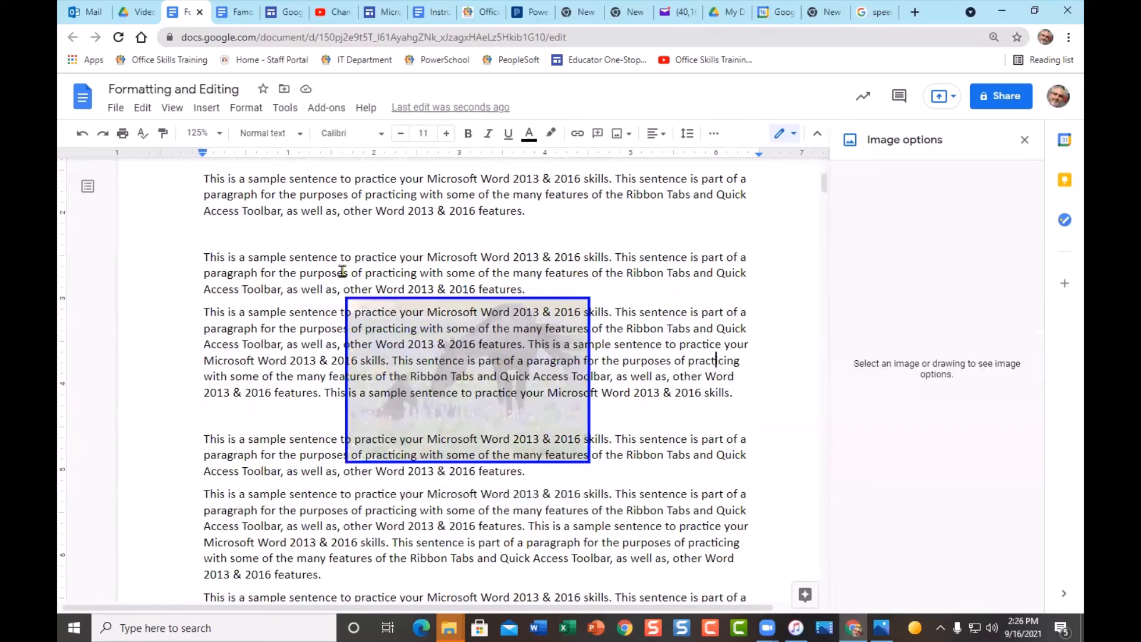
- Try selecting the faded picture behind the text from spots covered by words and from the blank gap between paragraphs
{"action": "left_click", "coordinate": [487, 391]}
{"action": "left_click", "coordinate": [357, 421]}
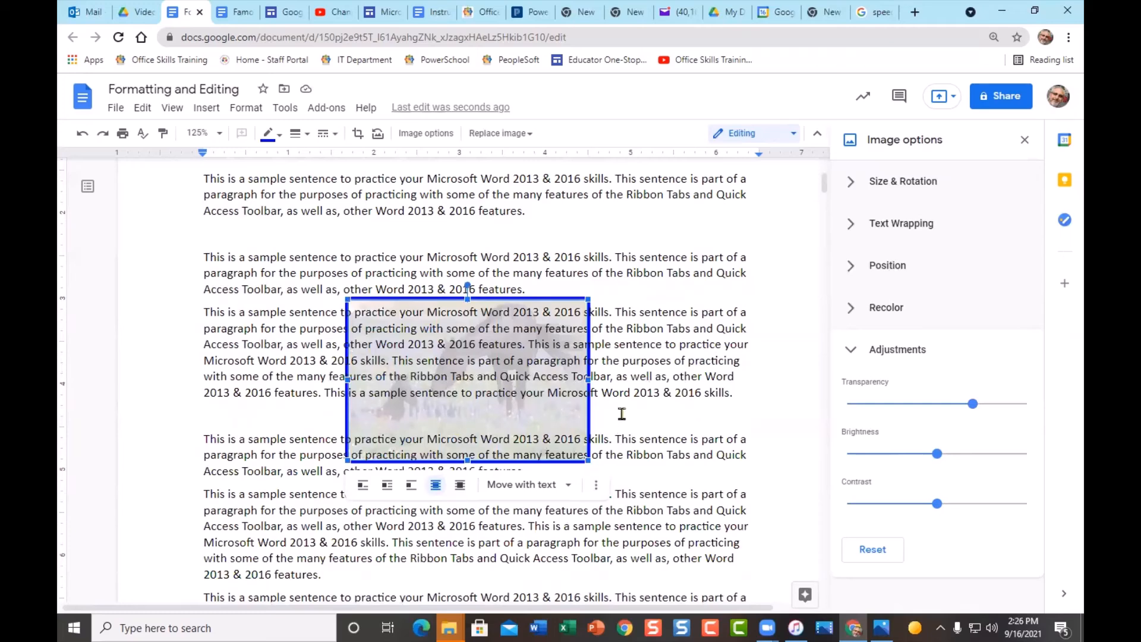
{"action": "left_click", "coordinate": [652, 376]}
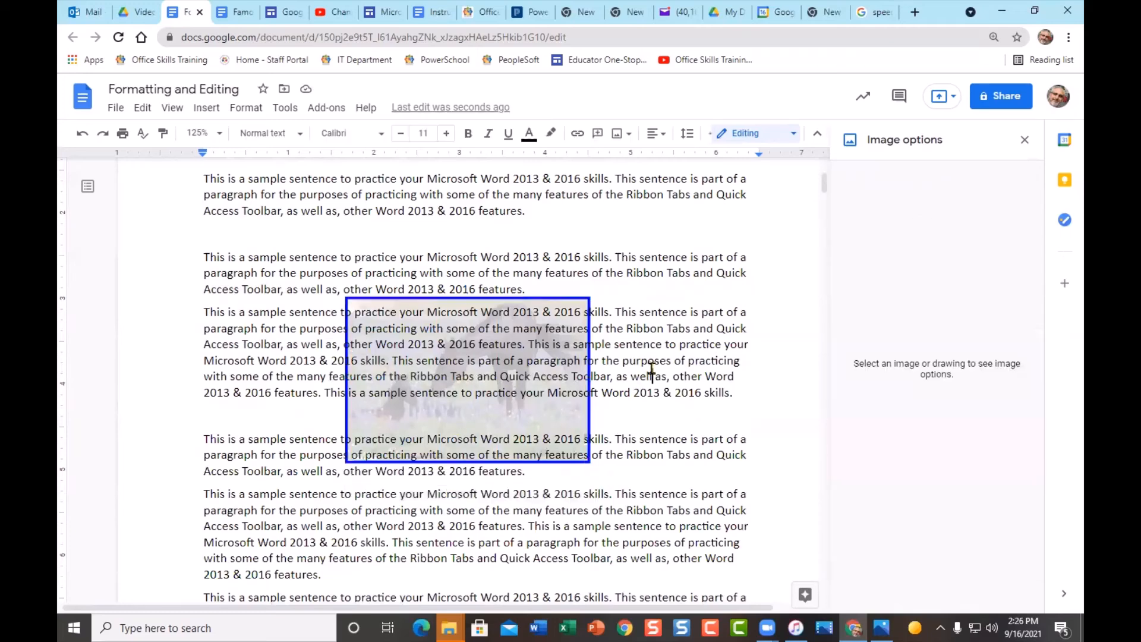
{"action": "left_click", "coordinate": [556, 340]}
{"action": "left_click", "coordinate": [462, 334]}
{"action": "left_click", "coordinate": [410, 349]}
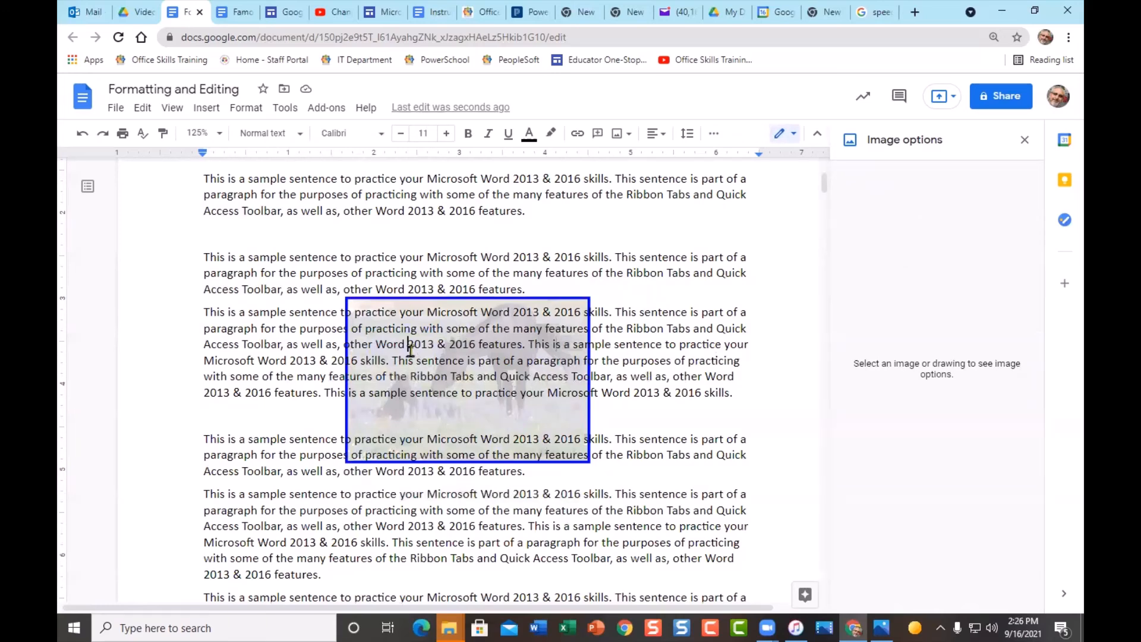
{"action": "left_click", "coordinate": [441, 375]}
{"action": "left_click", "coordinate": [326, 415]}
- Remove the blue border from the horse picture behind the text by setting its border color to None
{"action": "left_click", "coordinate": [409, 420]}
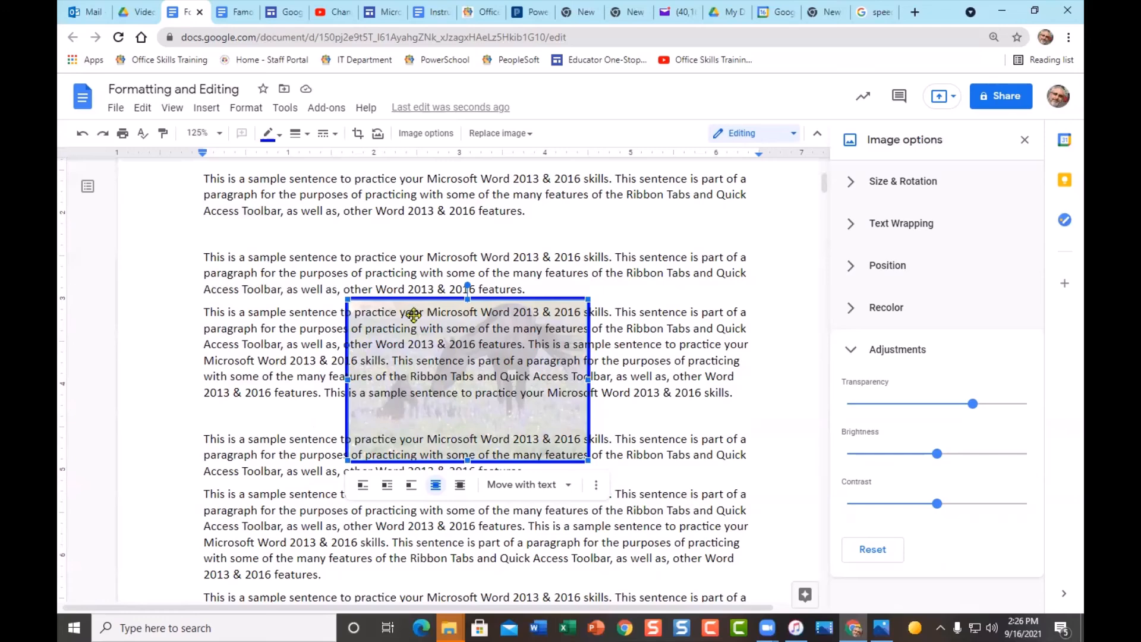
{"action": "left_click", "coordinate": [277, 142]}
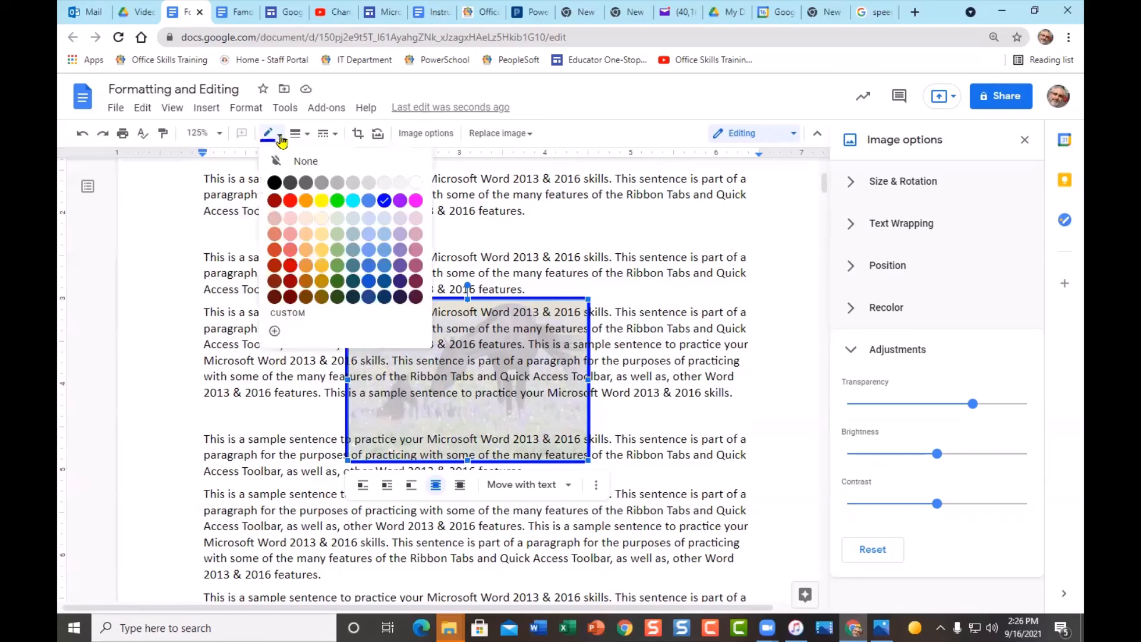
{"action": "left_click", "coordinate": [304, 164]}
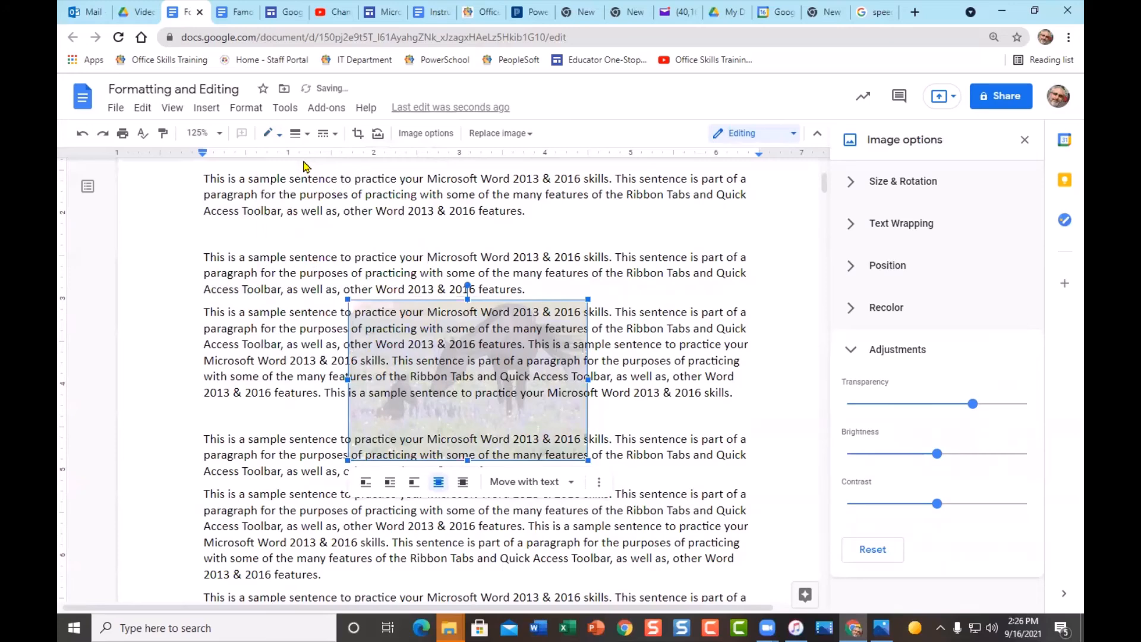
{"action": "left_click", "coordinate": [679, 440]}
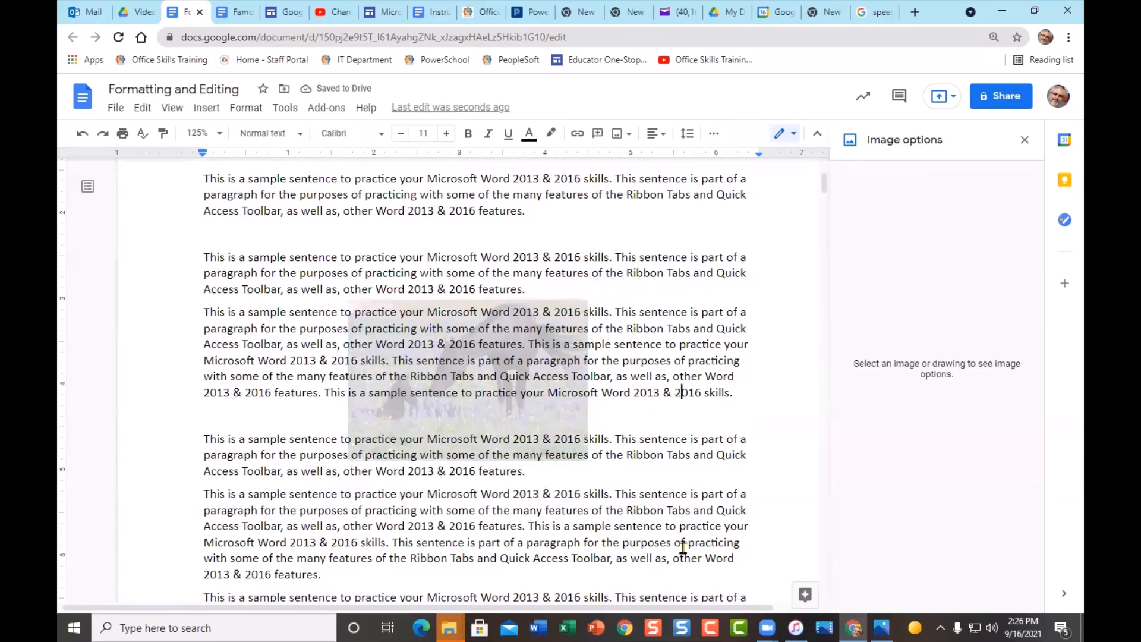
- Enlarge the horse picture behind the text so it spans the full text width between the page margins, and review it
{"action": "left_click", "coordinate": [552, 418]}
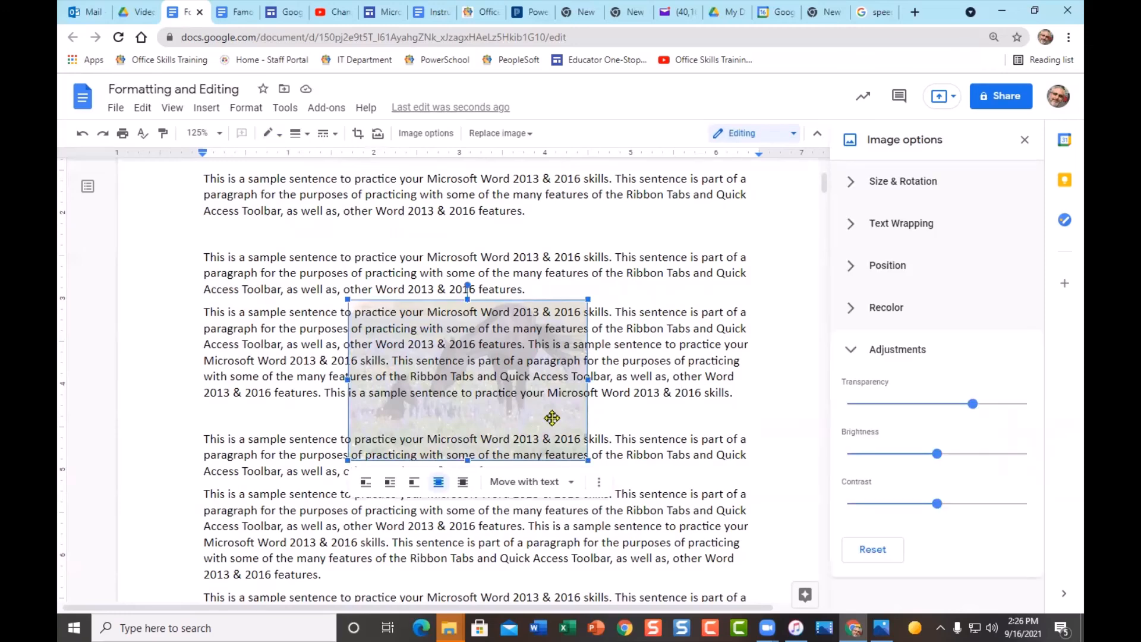
{"action": "left_click_drag", "start_coordinate": [587, 298], "coordinate": [746, 192]}
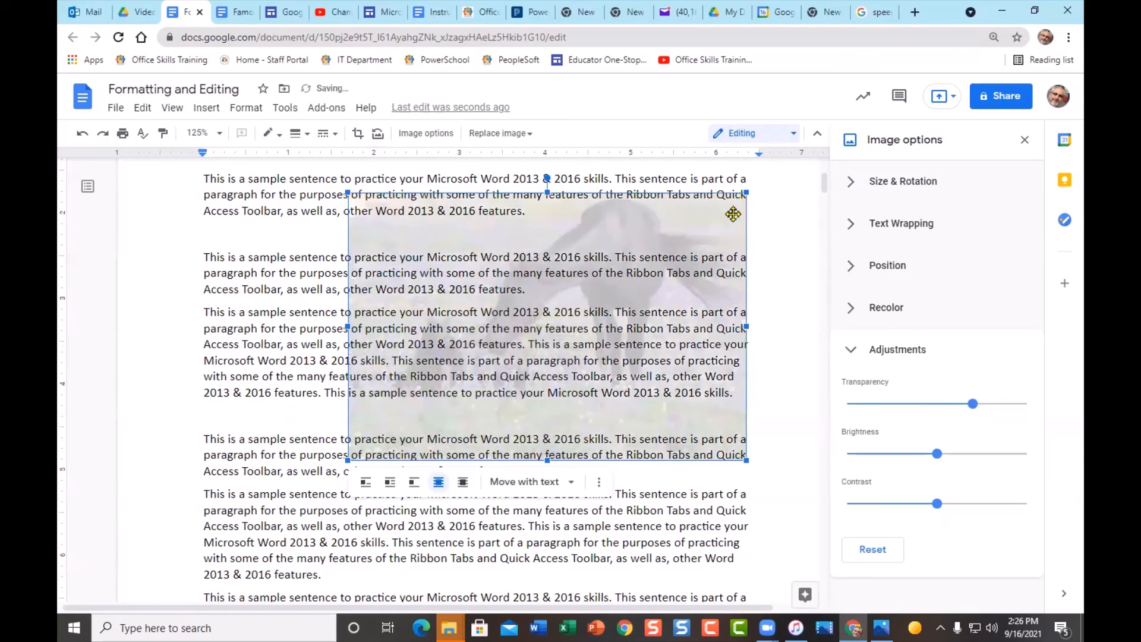
{"action": "left_click_drag", "start_coordinate": [347, 460], "coordinate": [204, 558]}
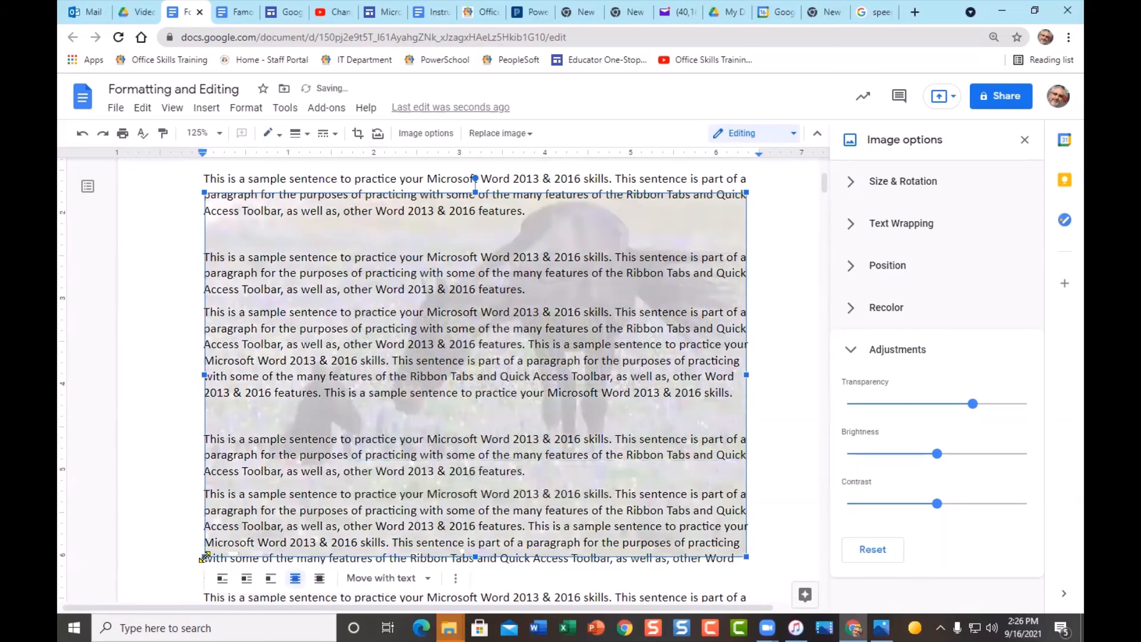
{"action": "left_click", "coordinate": [793, 400]}
{"action": "scroll", "coordinate": [700, 549], "scroll_direction": "up", "scroll_amount": 1}
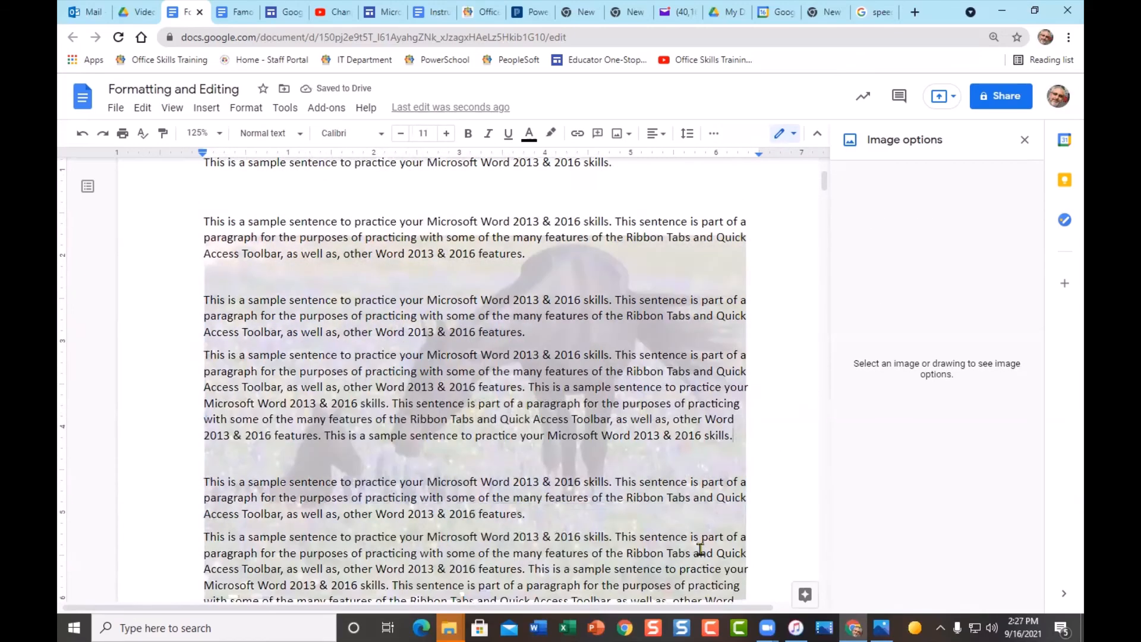
{"action": "scroll", "coordinate": [701, 549], "scroll_direction": "up", "scroll_amount": 3}
{"action": "scroll", "coordinate": [693, 550], "scroll_direction": "down", "scroll_amount": 4}
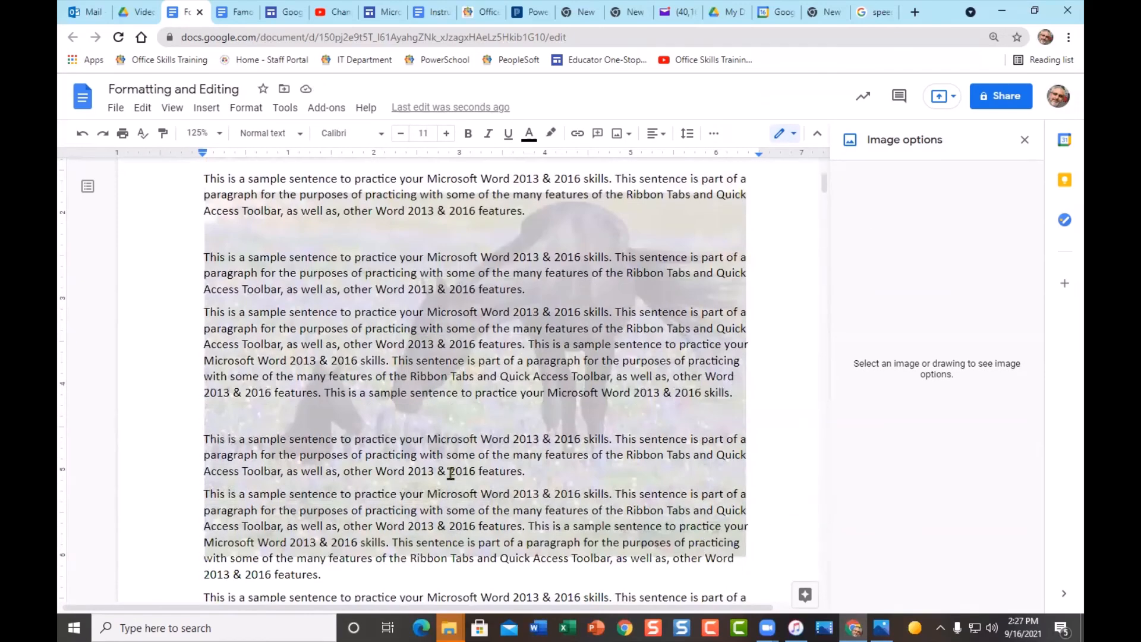
{"action": "scroll", "coordinate": [593, 381], "scroll_direction": "down", "scroll_amount": 2}
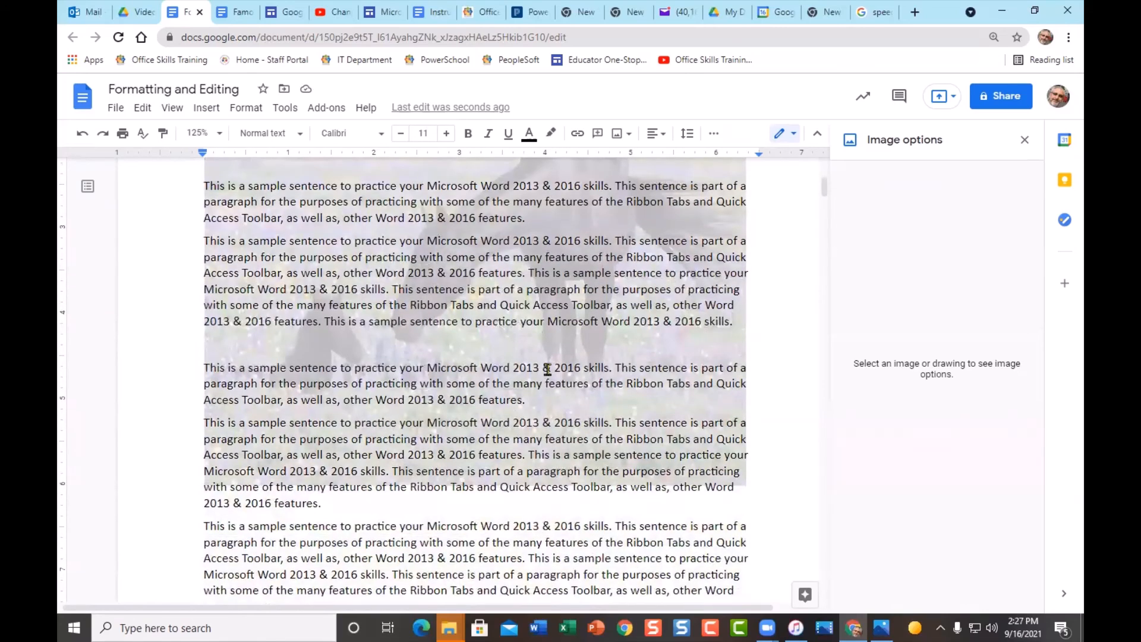
- Lower the enlarged picture's transparency to about one third to compare readability, and raise it to about 80%
{"action": "left_click", "coordinate": [726, 345]}
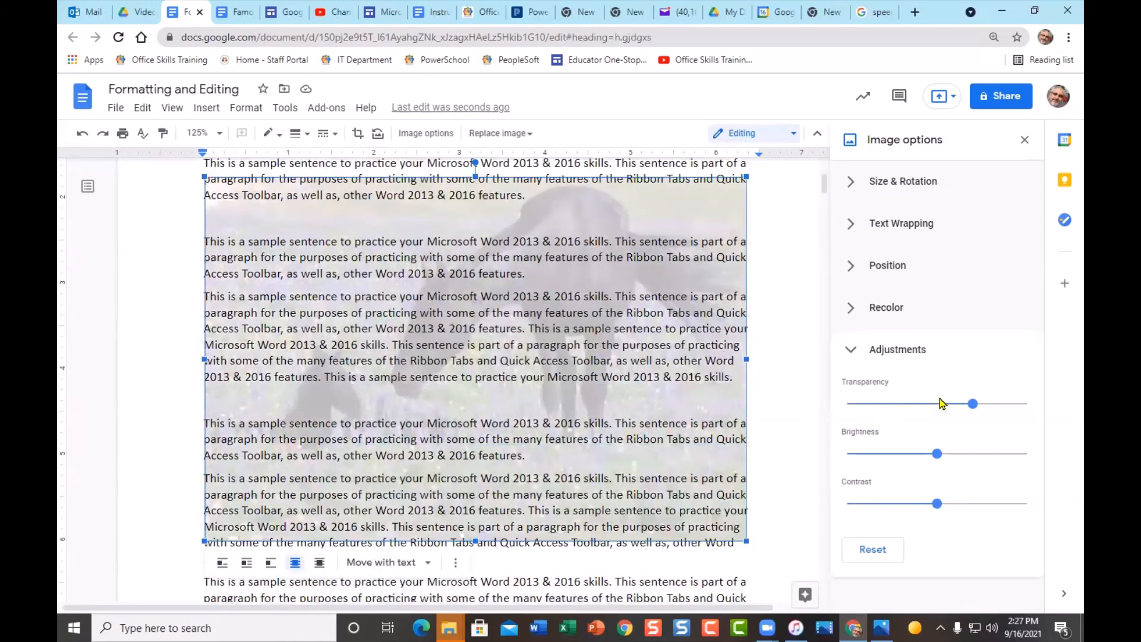
{"action": "left_click_drag", "start_coordinate": [972, 408], "coordinate": [909, 414]}
{"action": "left_click", "coordinate": [789, 397]}
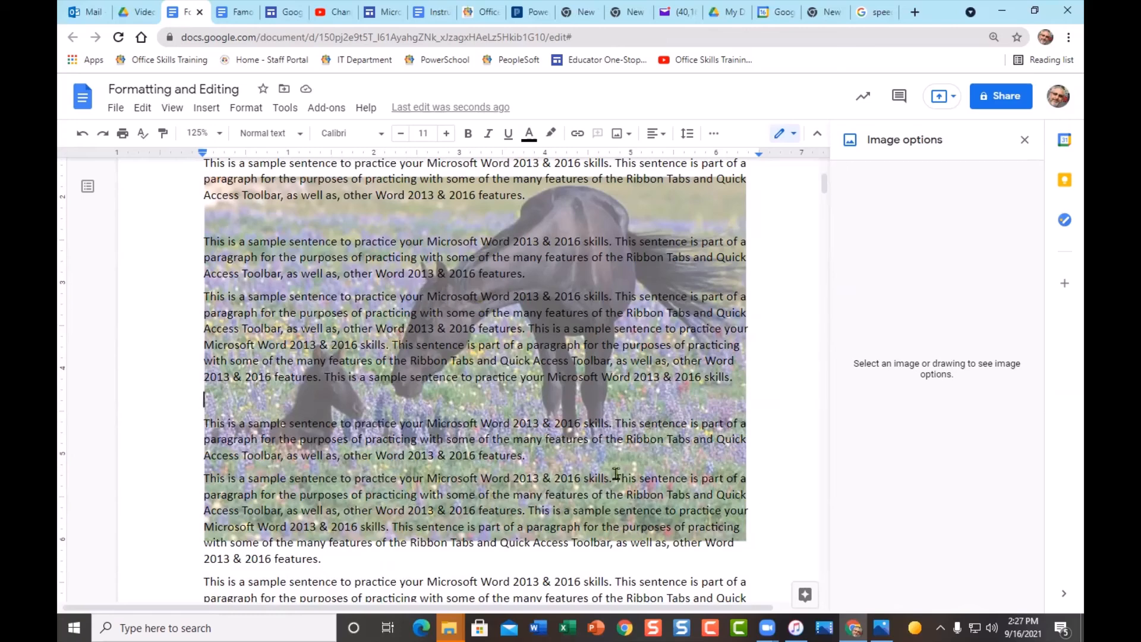
{"action": "left_click", "coordinate": [721, 405]}
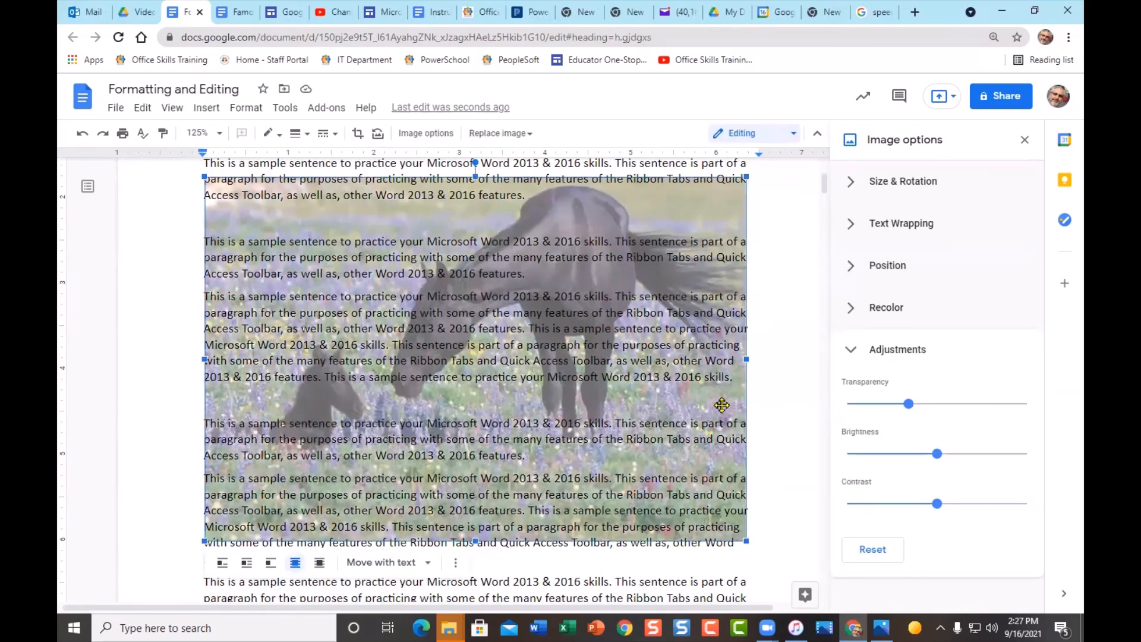
{"action": "left_click_drag", "start_coordinate": [909, 407], "coordinate": [995, 417]}
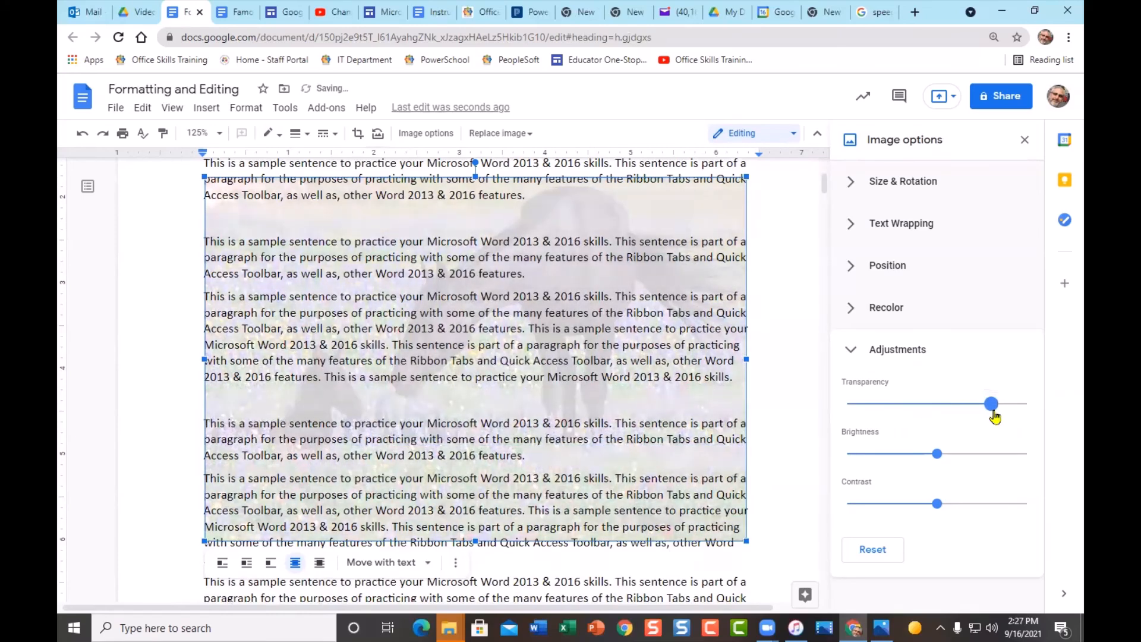
- Deselect the horse picture and examine how readable the text is over the faded background image
{"action": "left_click", "coordinate": [777, 402]}
{"action": "scroll", "coordinate": [775, 451], "scroll_direction": "up", "scroll_amount": 3}
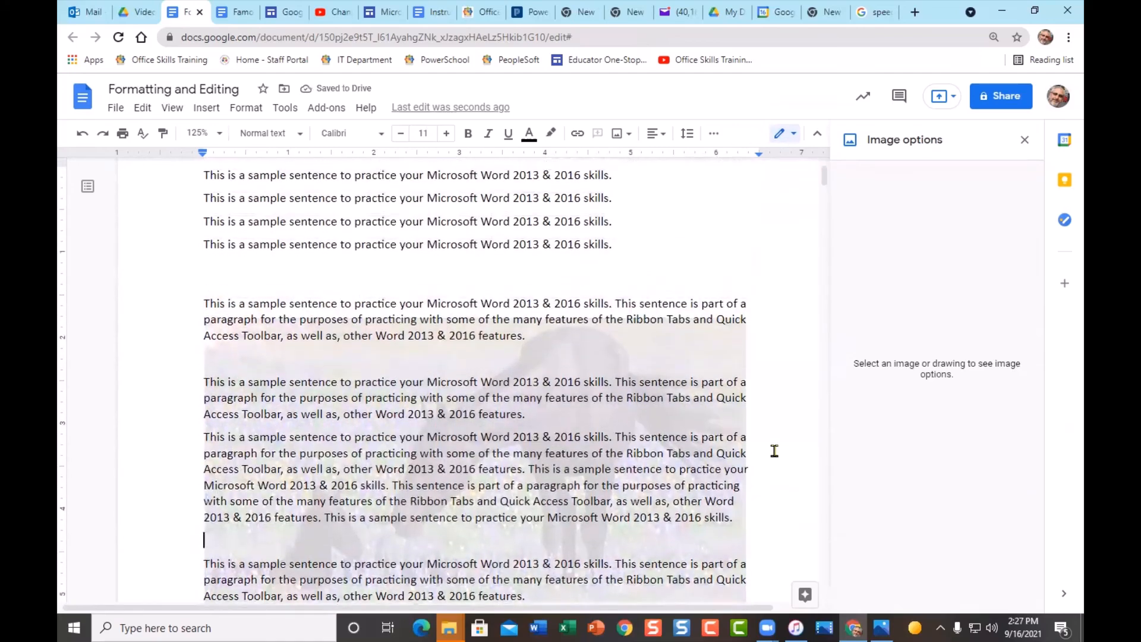
{"action": "scroll", "coordinate": [774, 450], "scroll_direction": "down", "scroll_amount": 3}
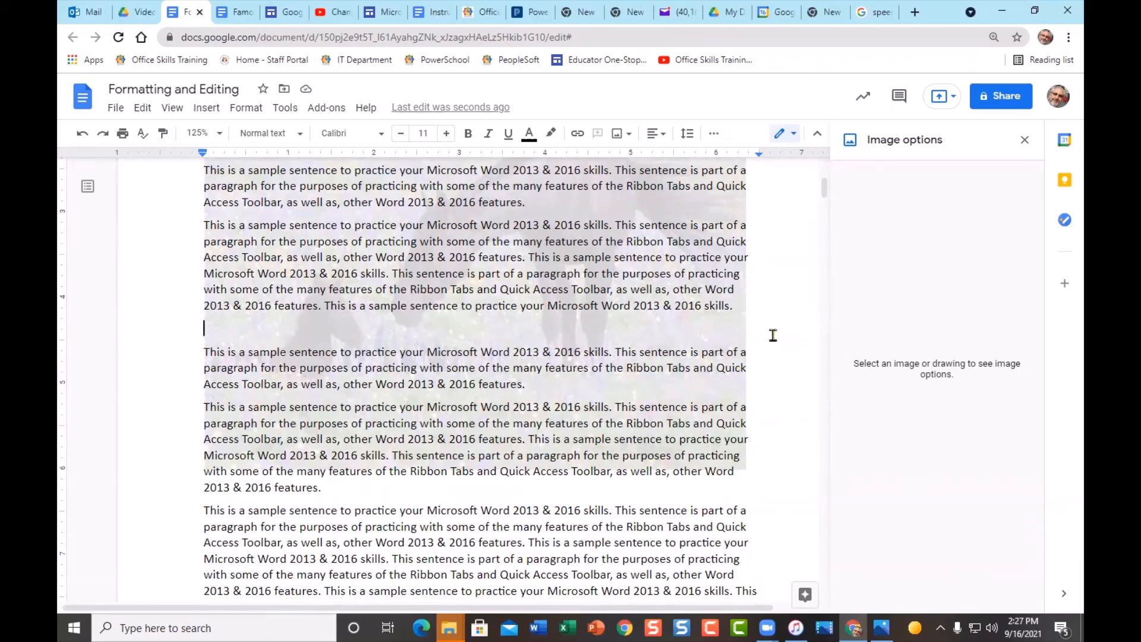
- Reset the horse picture's adjustments and shrink it proportionally to about 3.5 inches wide, keeping its lower-left corner in place
{"action": "left_click", "coordinate": [720, 328]}
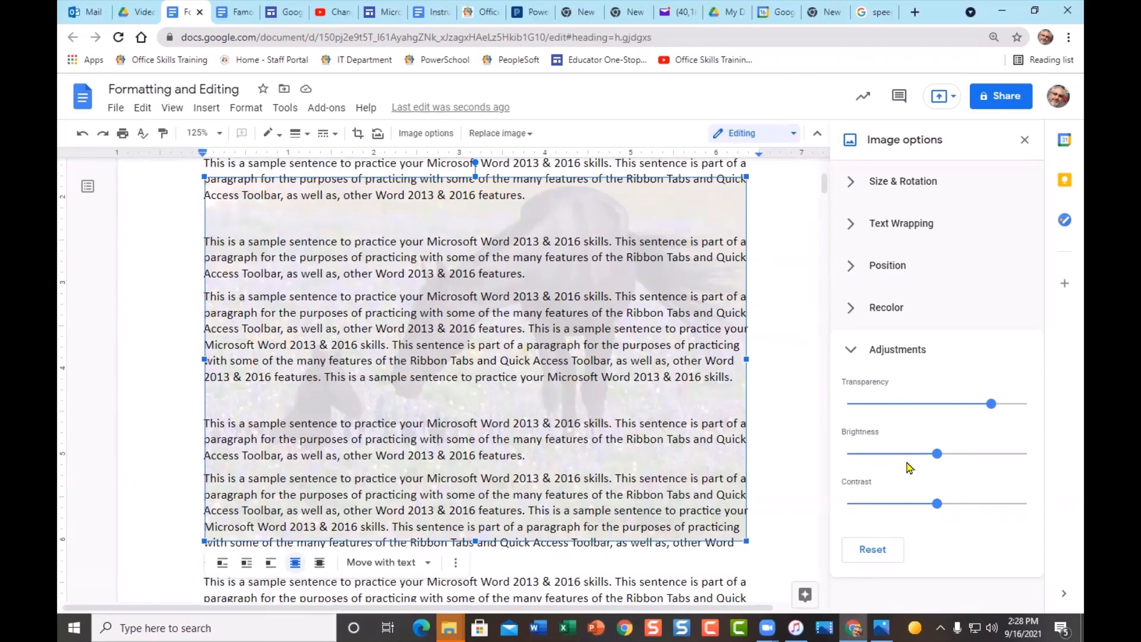
{"action": "left_click", "coordinate": [872, 553]}
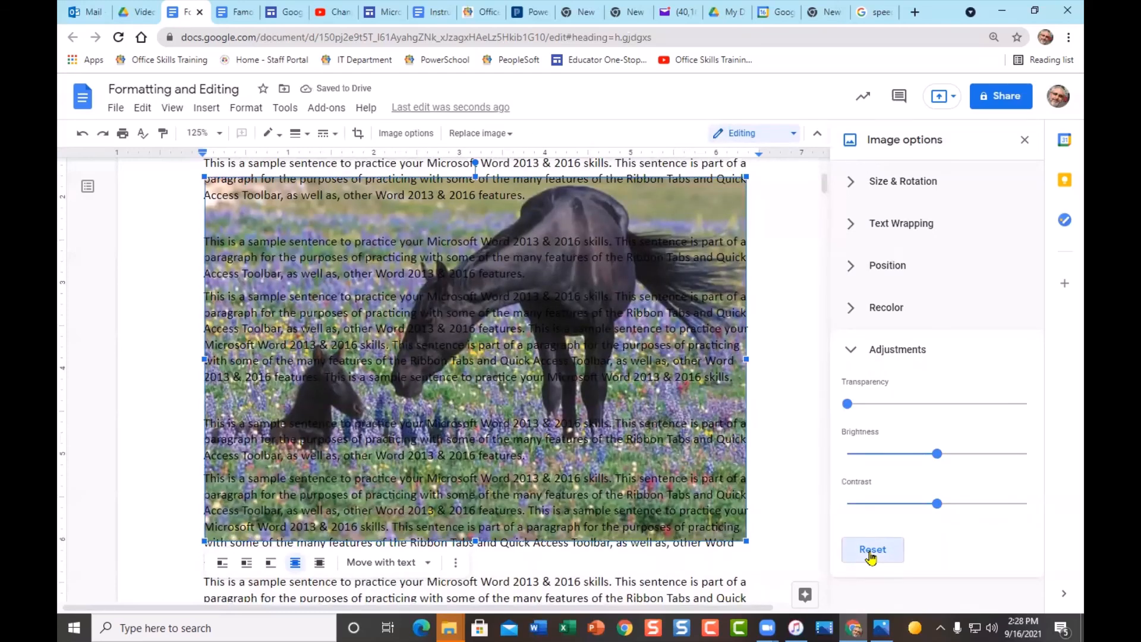
{"action": "left_click_drag", "start_coordinate": [715, 197], "coordinate": [504, 375]}
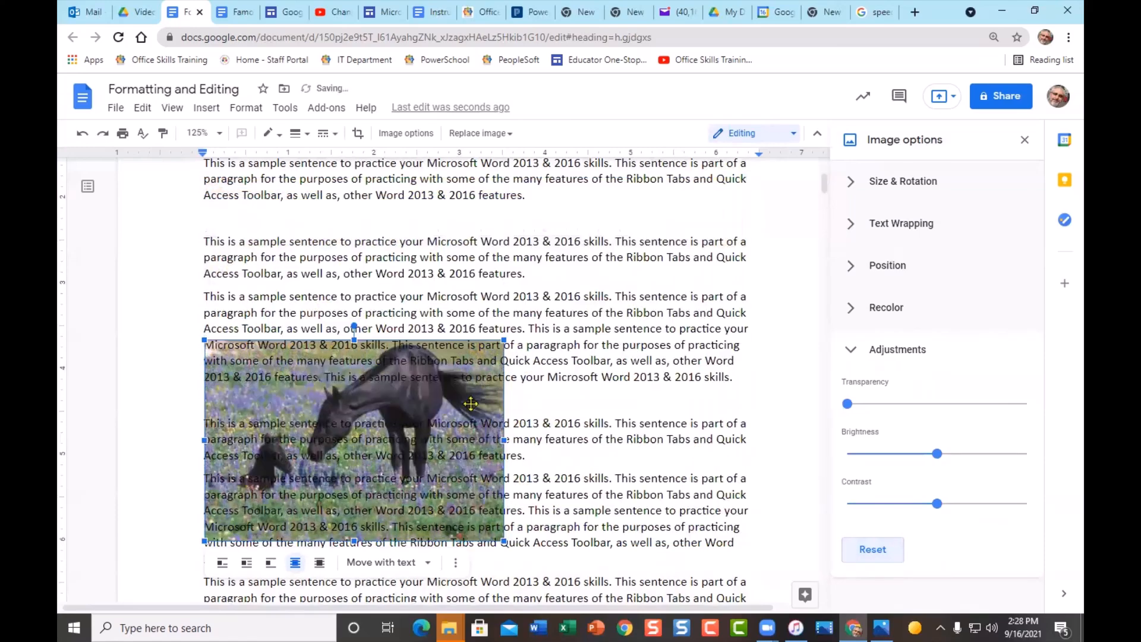
- Wrap the text around the horse picture, move it to the middle of the text beside the second and third paragraphs, and deselect it
{"action": "left_click", "coordinate": [246, 563]}
{"action": "left_click_drag", "start_coordinate": [359, 427], "coordinate": [530, 293]}
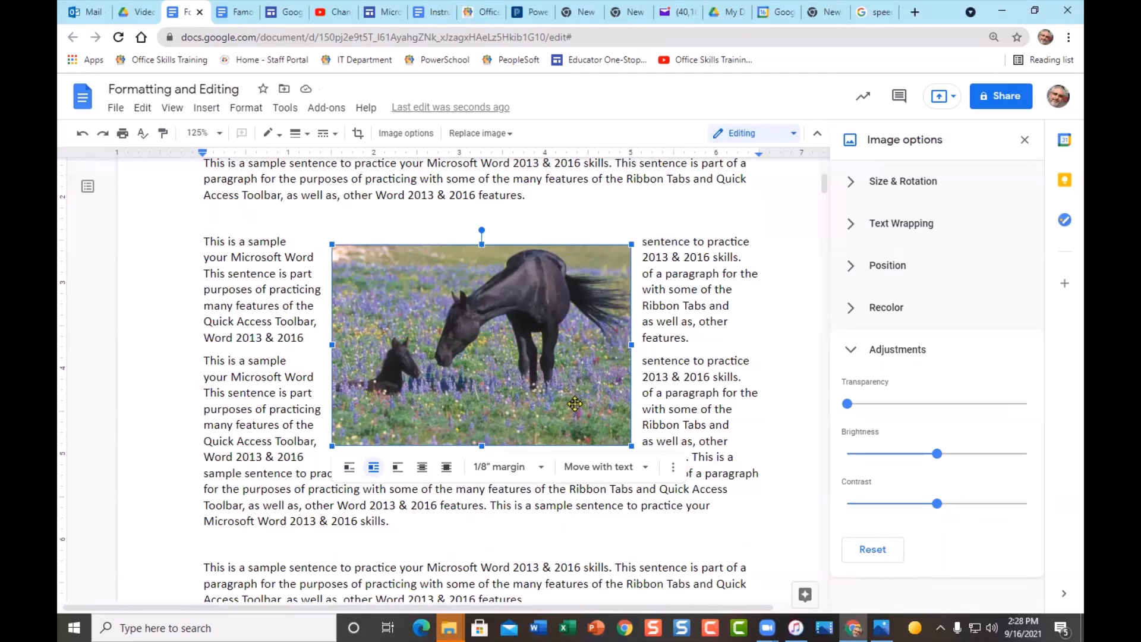
{"action": "left_click", "coordinate": [207, 108]}
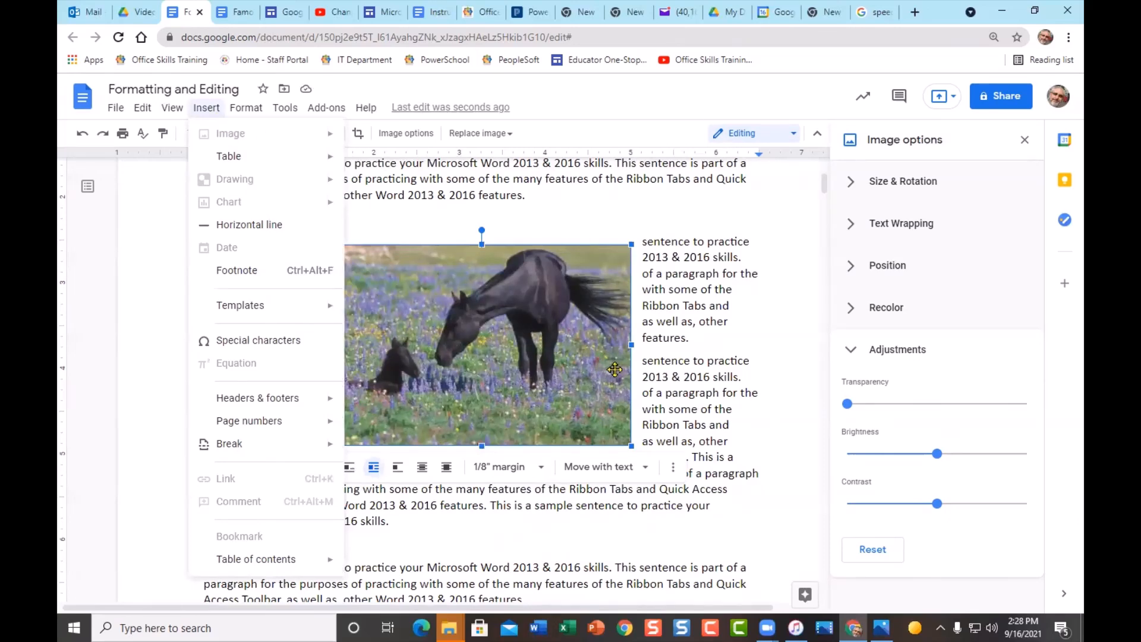
{"action": "left_click", "coordinate": [676, 376]}
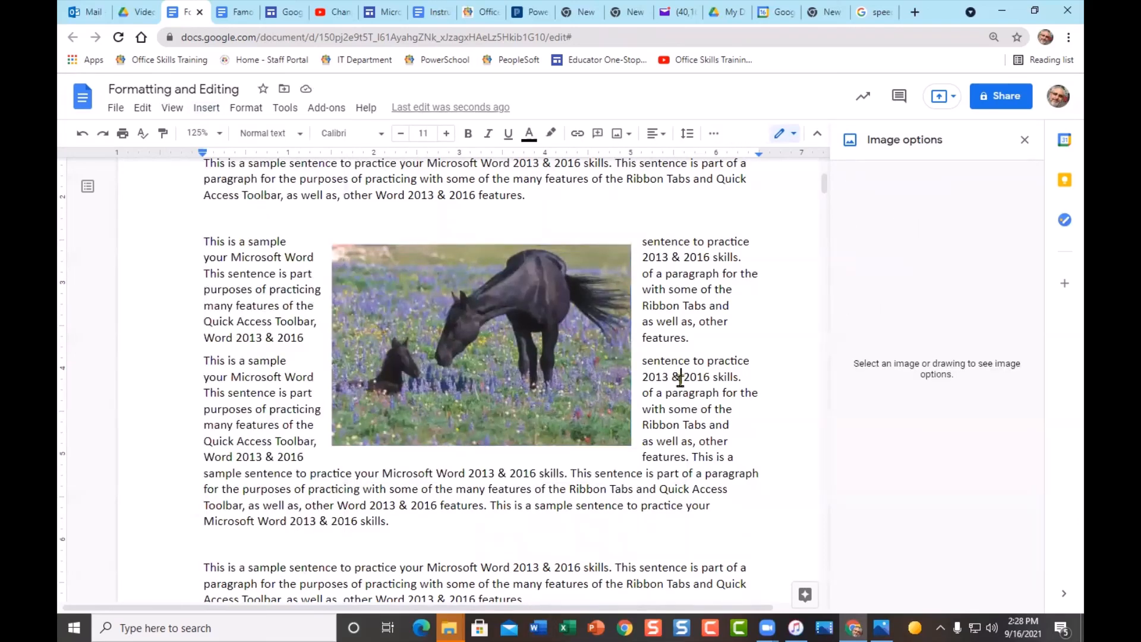